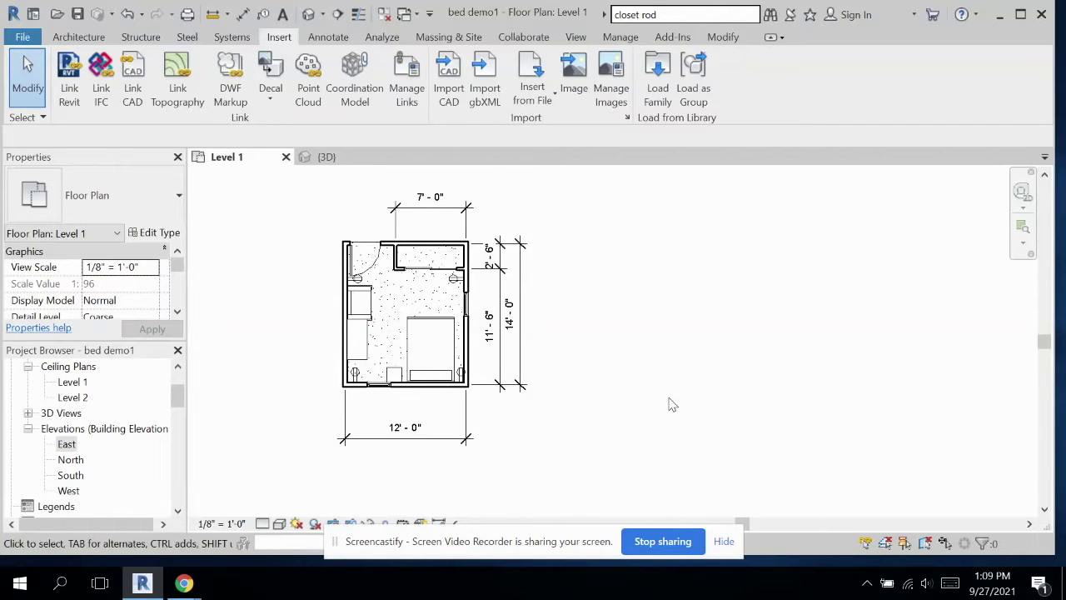
# Pan the Level 1 plan left to make room beside the bedroom and show the Architecture tools.
pyautogui.moveTo(685, 363); pyautogui.dragTo(599, 365, button='middle')
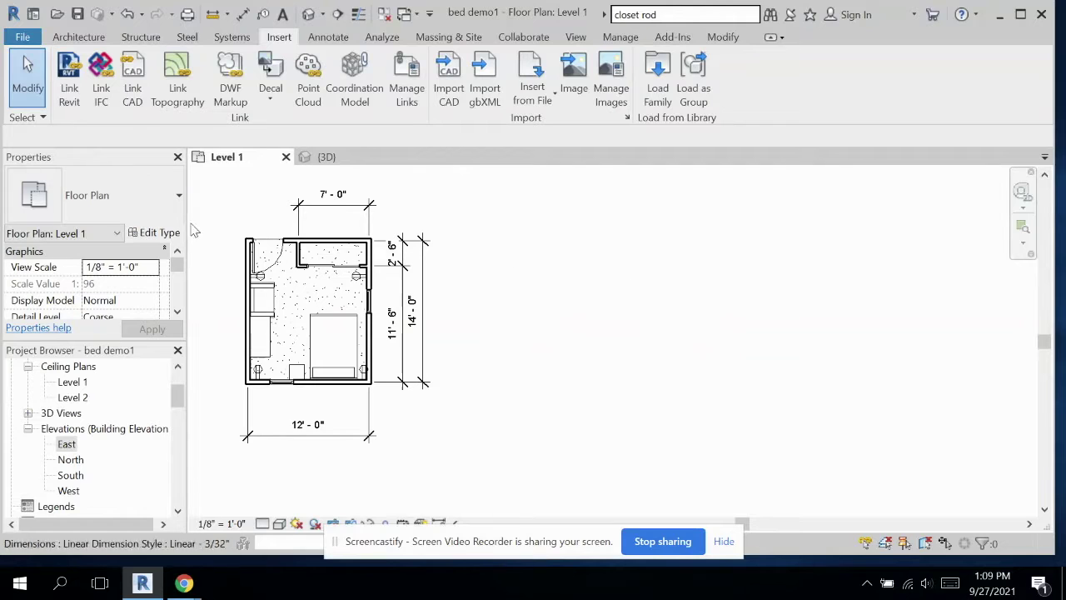
pyautogui.click(77, 37)
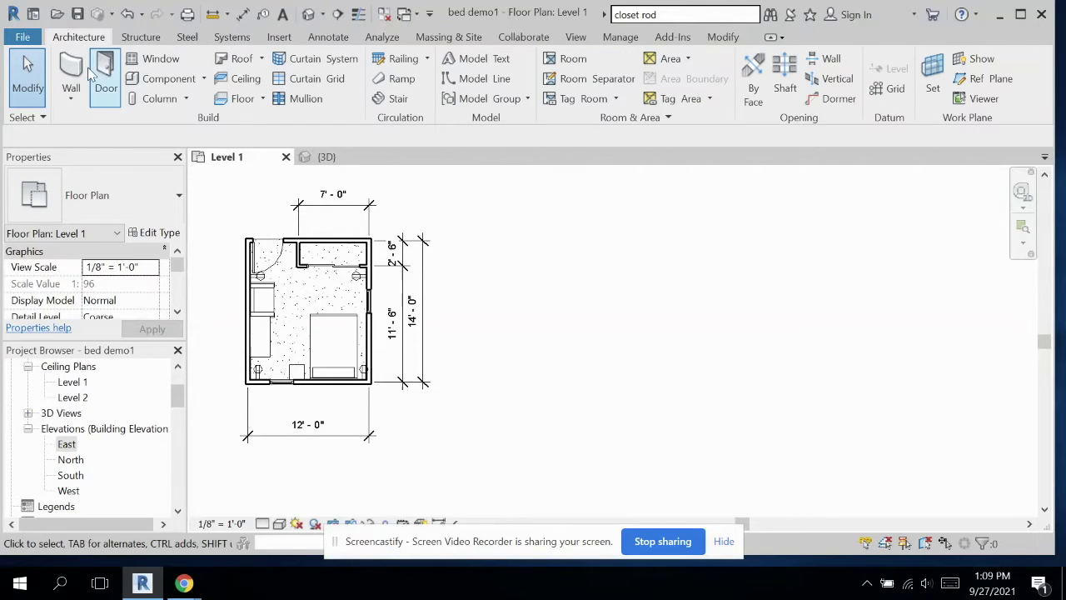
# Draw a closed 8' x 8' square of Interior 3 1/8" Partition walls right of the bedroom.
pyautogui.click(73, 72)
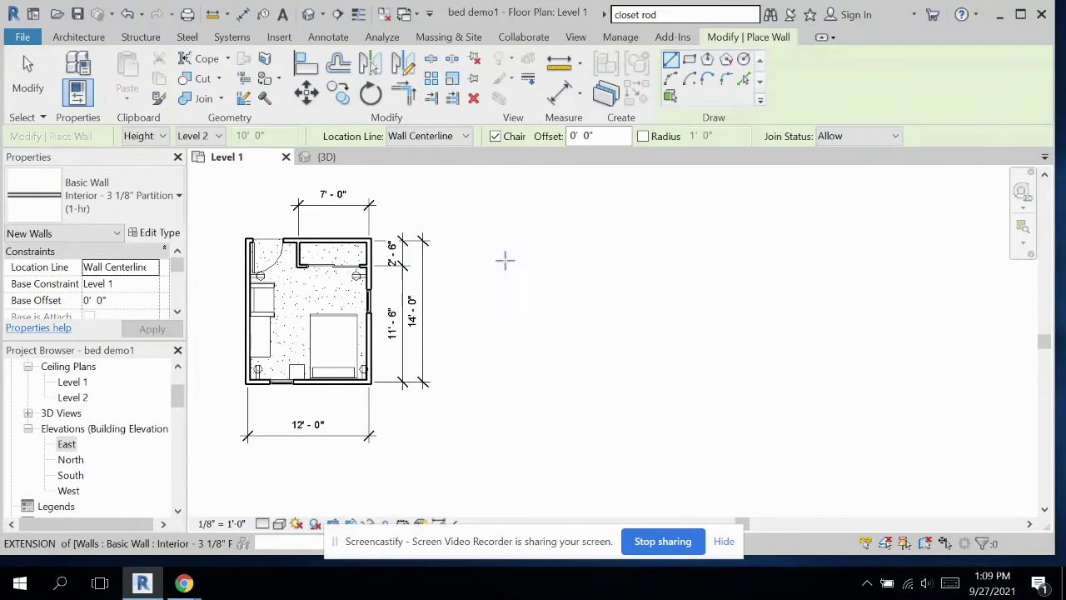
pyautogui.click(504, 265)
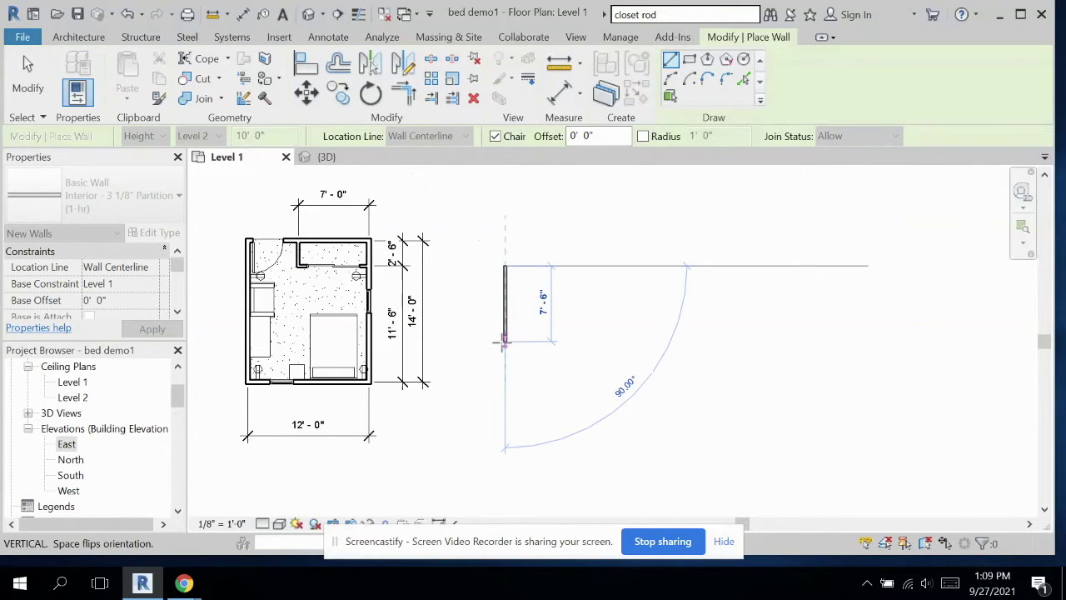
pyautogui.click(504, 345)
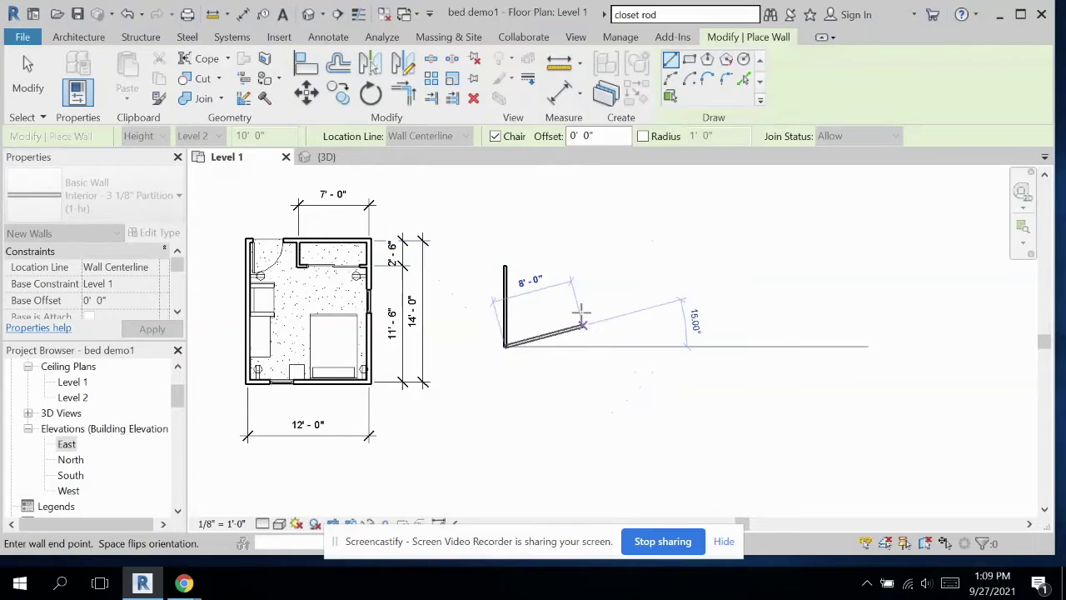
pyautogui.click(587, 346)
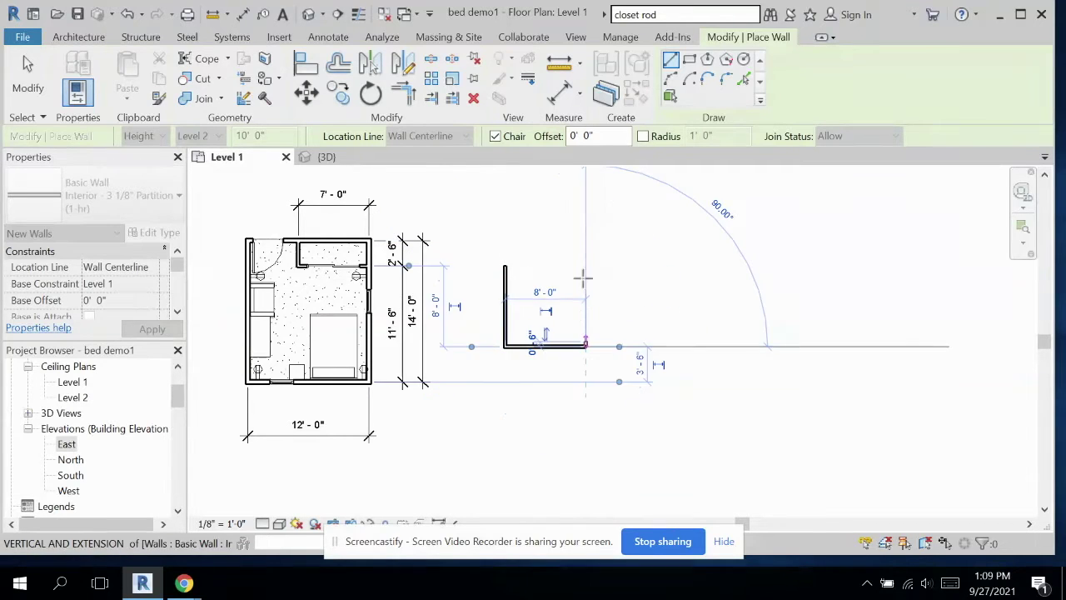
pyautogui.click(587, 266)
pyautogui.click(505, 266)
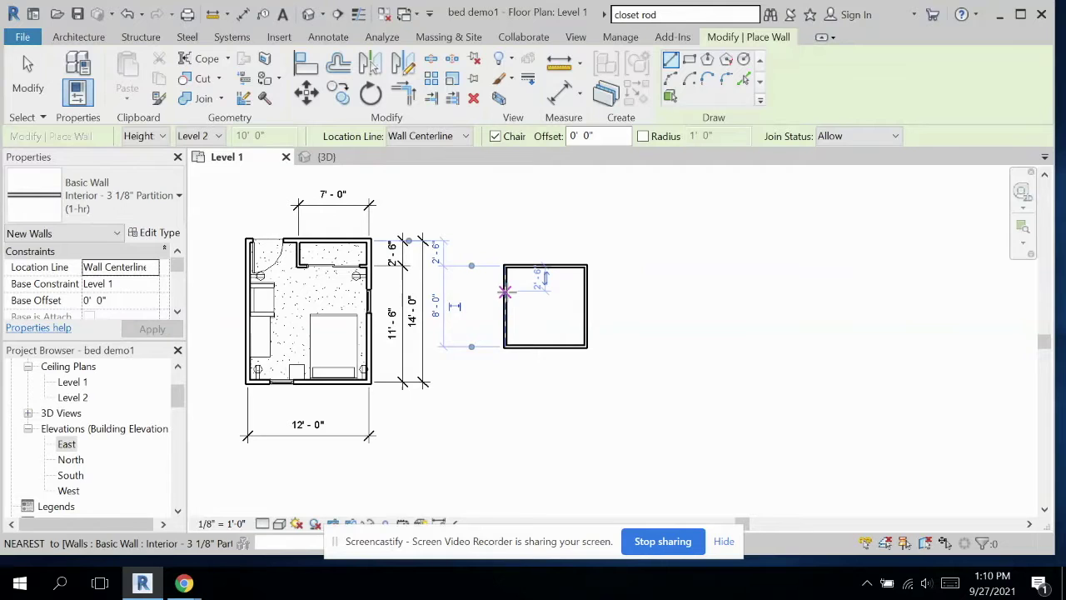
# Change the closet's top and right walls to Interior - 4 7/8" Partition (1-hr).
pyautogui.click(33, 73)
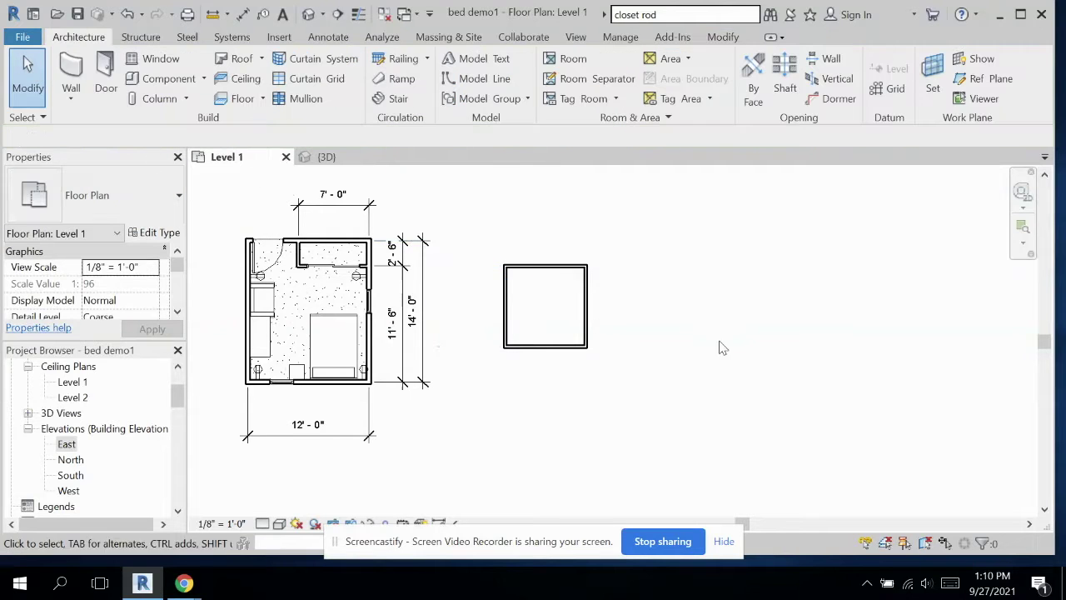
pyautogui.click(576, 266)
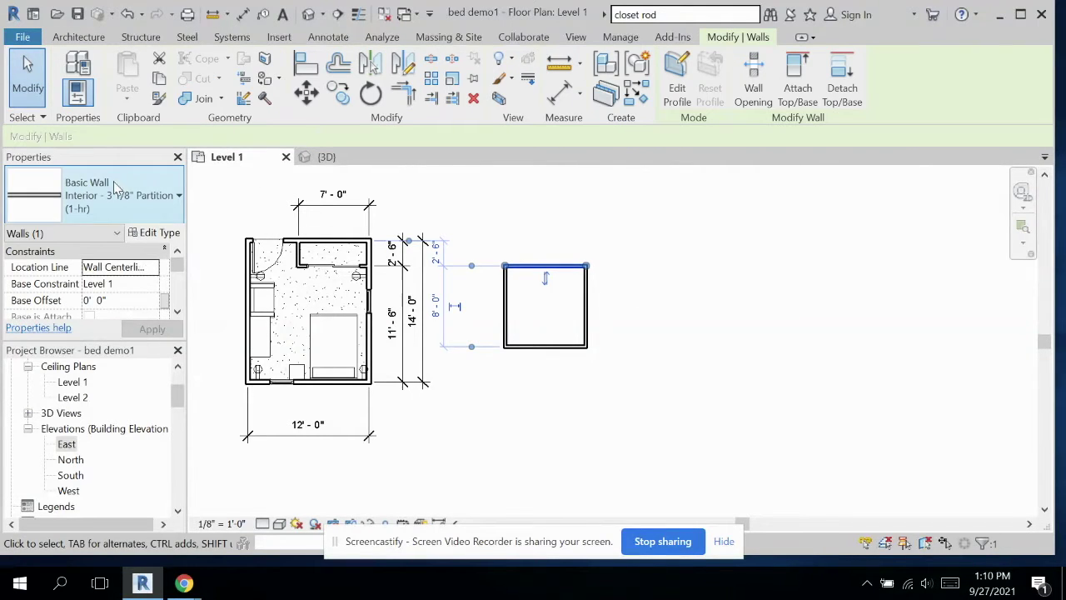
pyautogui.click(116, 188)
pyautogui.click(132, 320)
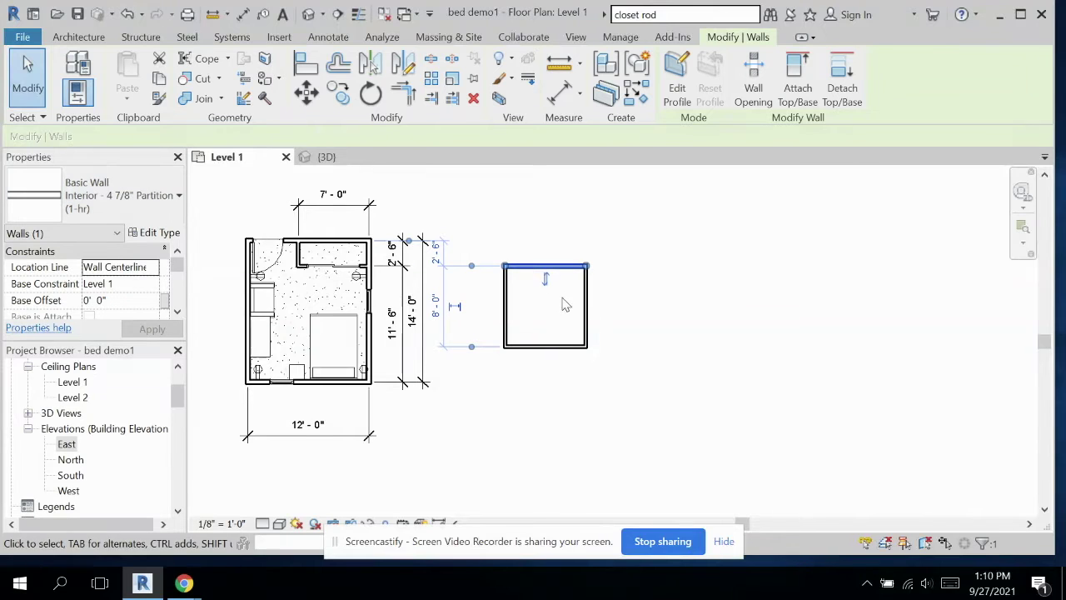
pyautogui.click(585, 305)
pyautogui.click(117, 195)
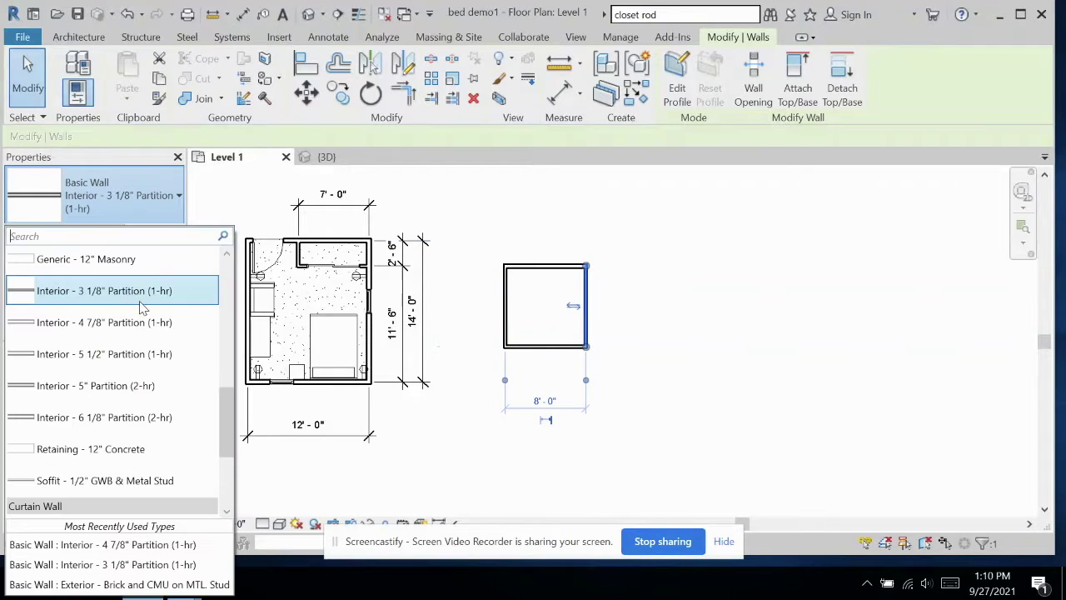
pyautogui.click(133, 323)
# Change the closet's bottom and left walls to the same 4 7/8" partition type, then deselect.
pyautogui.click(541, 346)
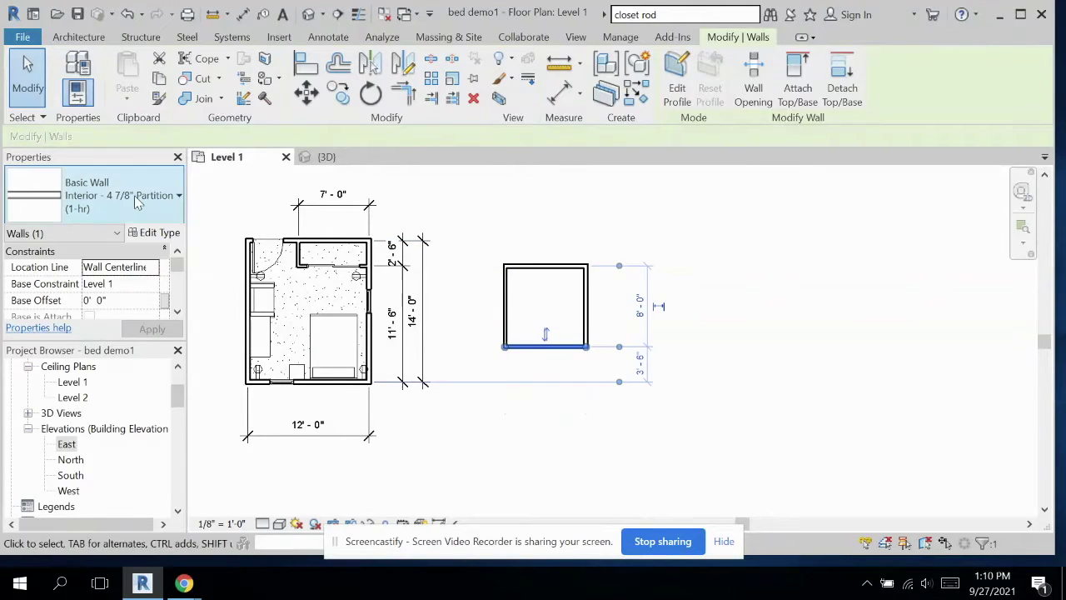
pyautogui.click(137, 200)
pyautogui.click(133, 321)
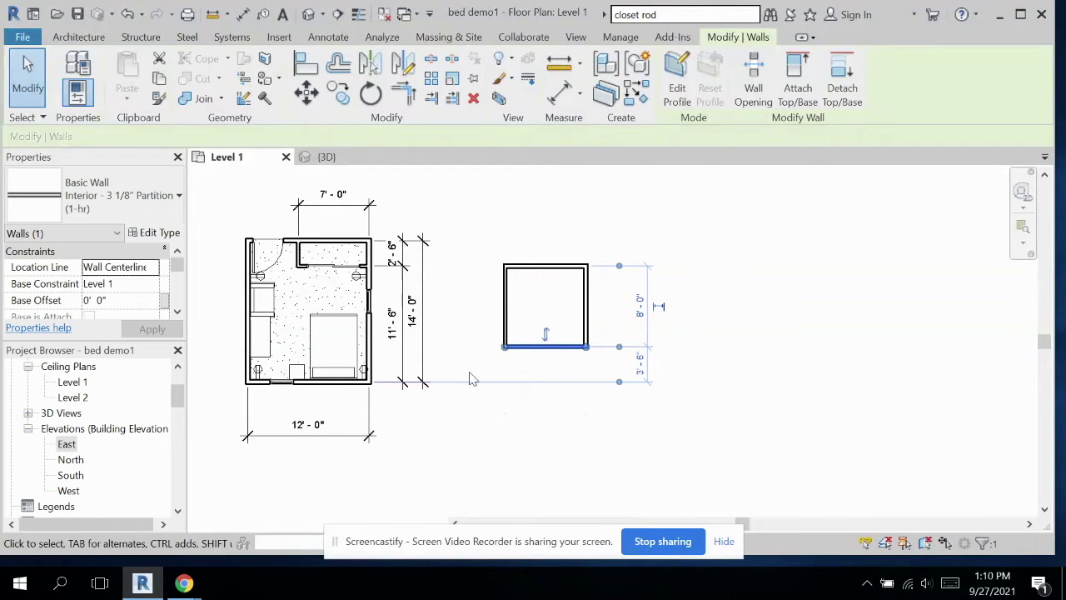
pyautogui.click(505, 301)
pyautogui.click(143, 191)
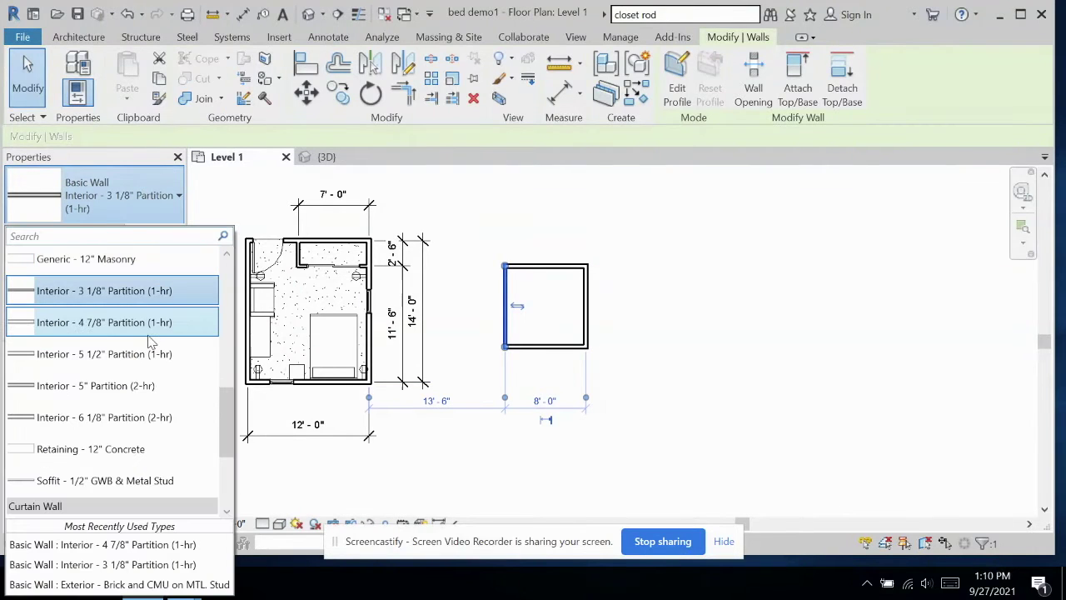
pyautogui.click(135, 333)
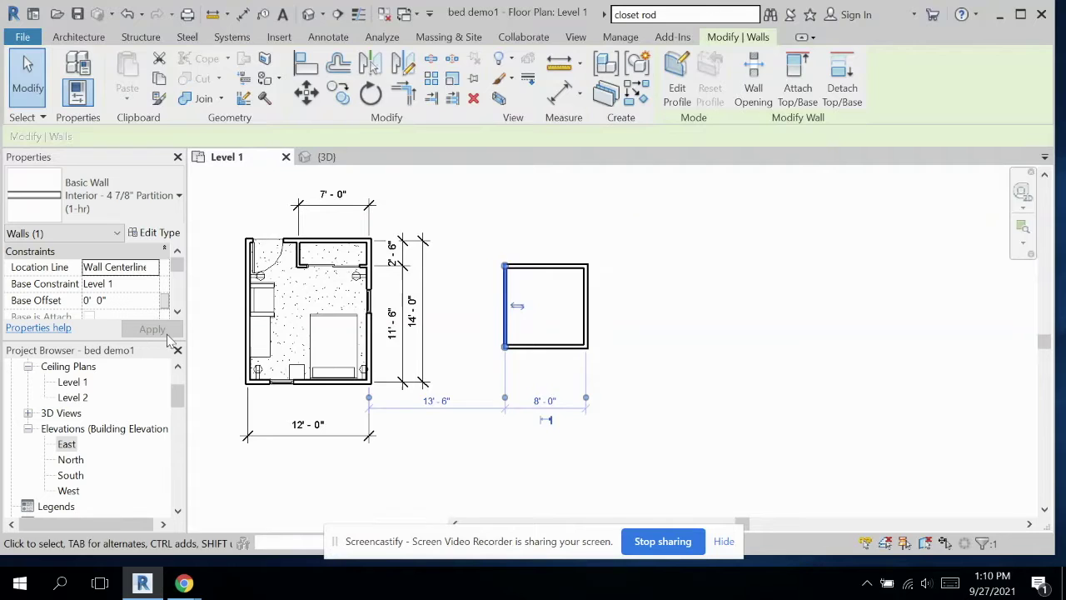
pyautogui.click(635, 369)
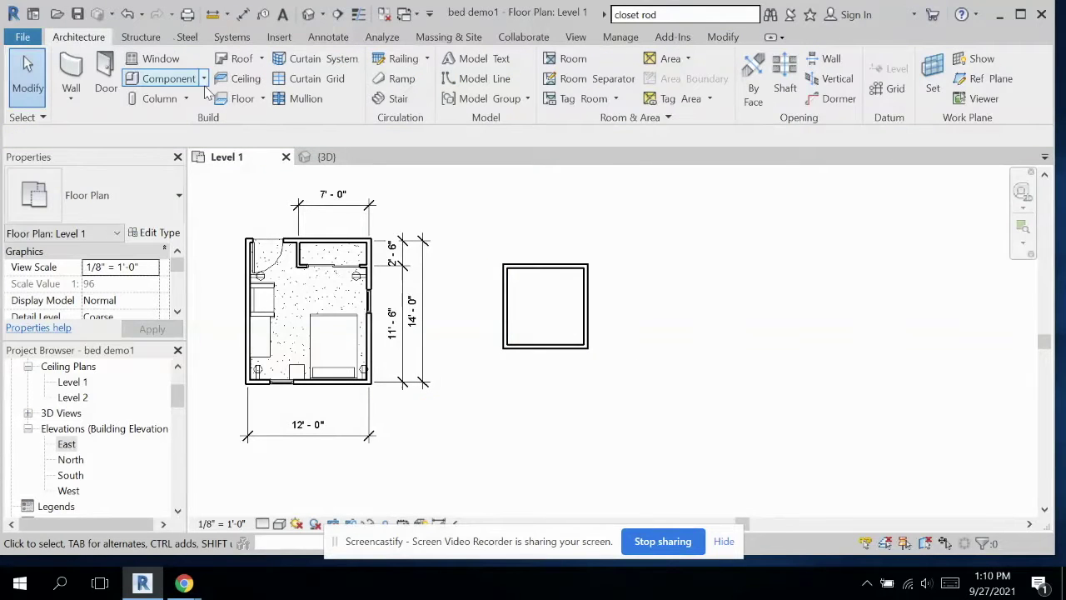
# Sketch a floor from the four closet walls as Wood Joist 10" - Ceramic Tile and finish it.
pyautogui.click(240, 99)
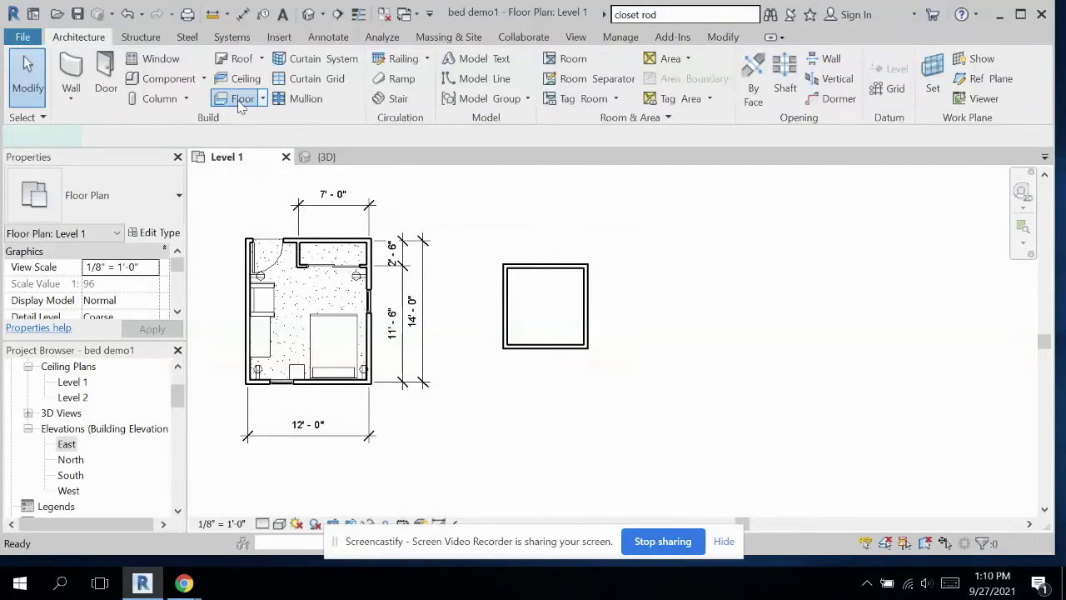
pyautogui.click(566, 268)
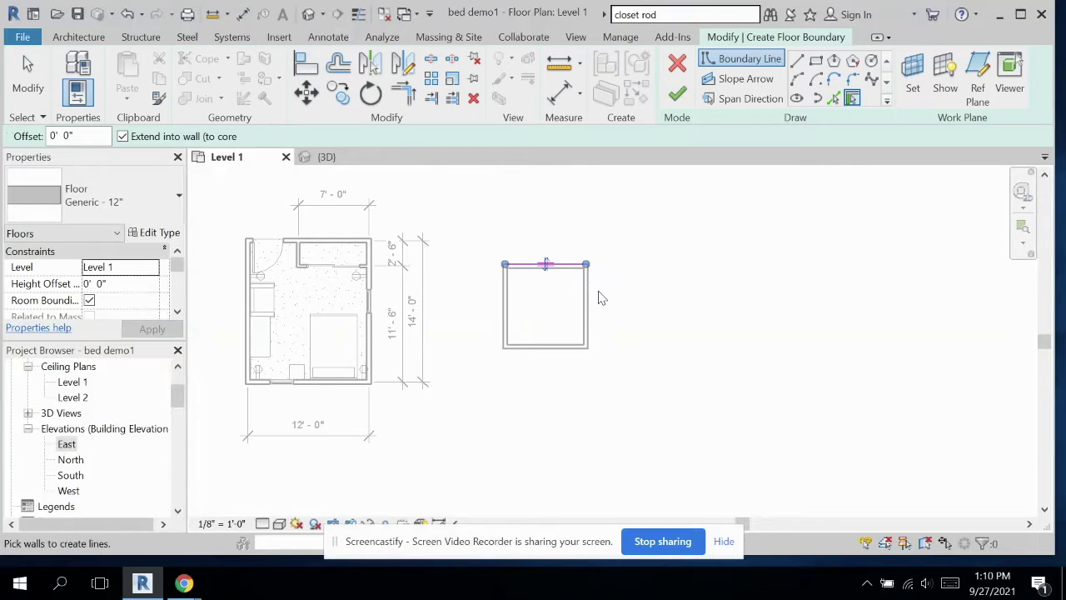
pyautogui.click(588, 306)
pyautogui.click(563, 348)
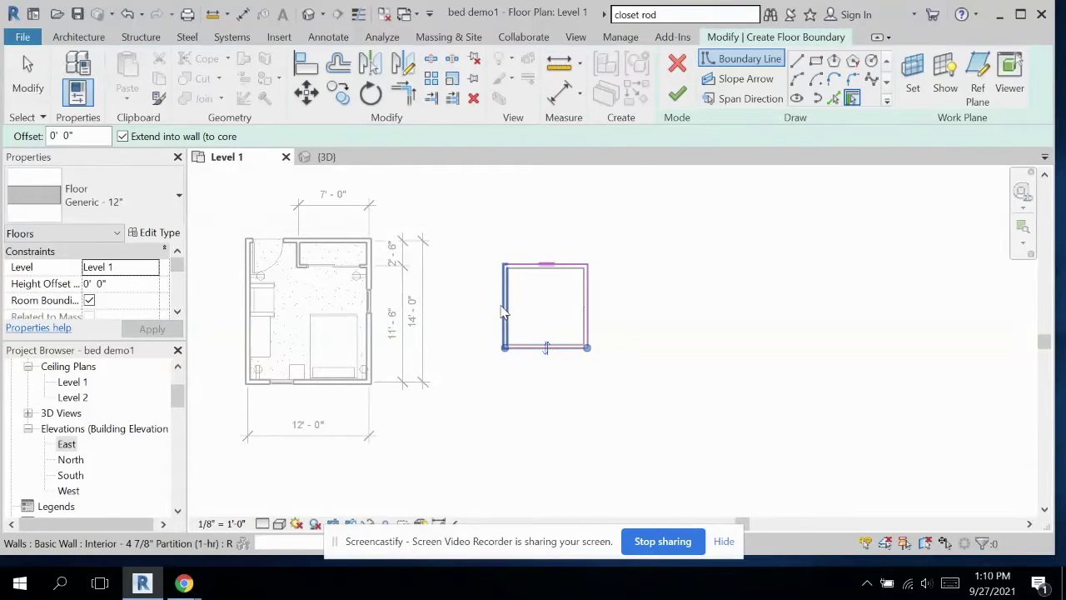
pyautogui.click(504, 305)
pyautogui.click(156, 209)
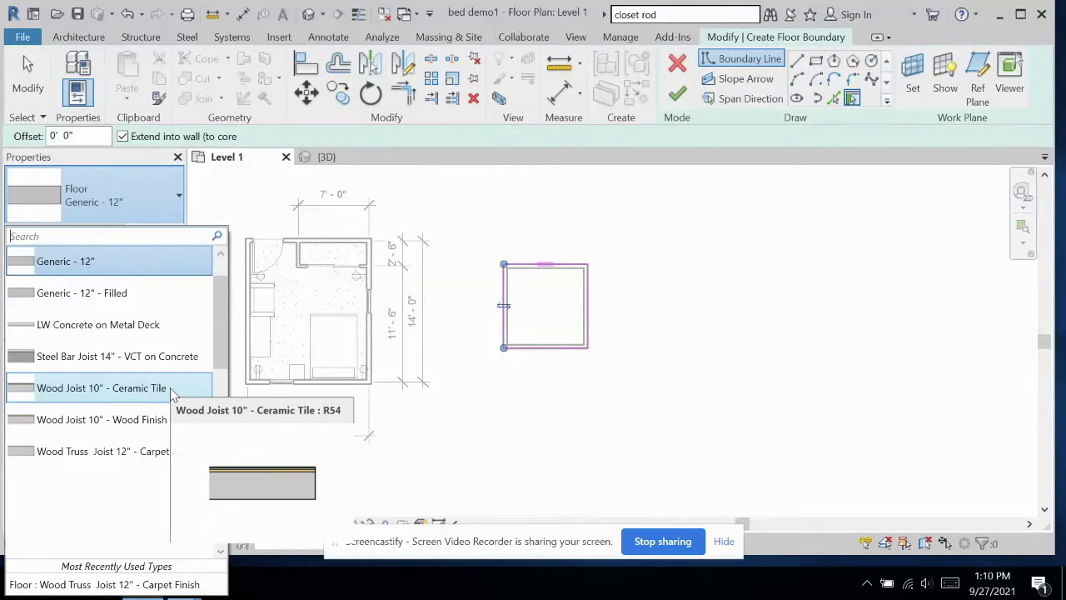
pyautogui.click(124, 388)
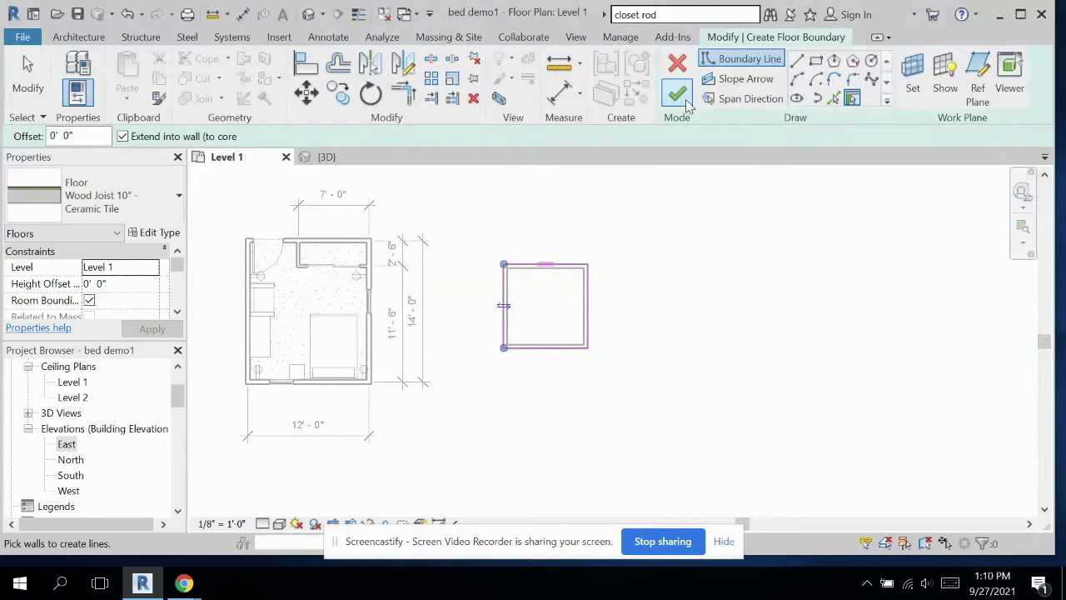
pyautogui.click(680, 95)
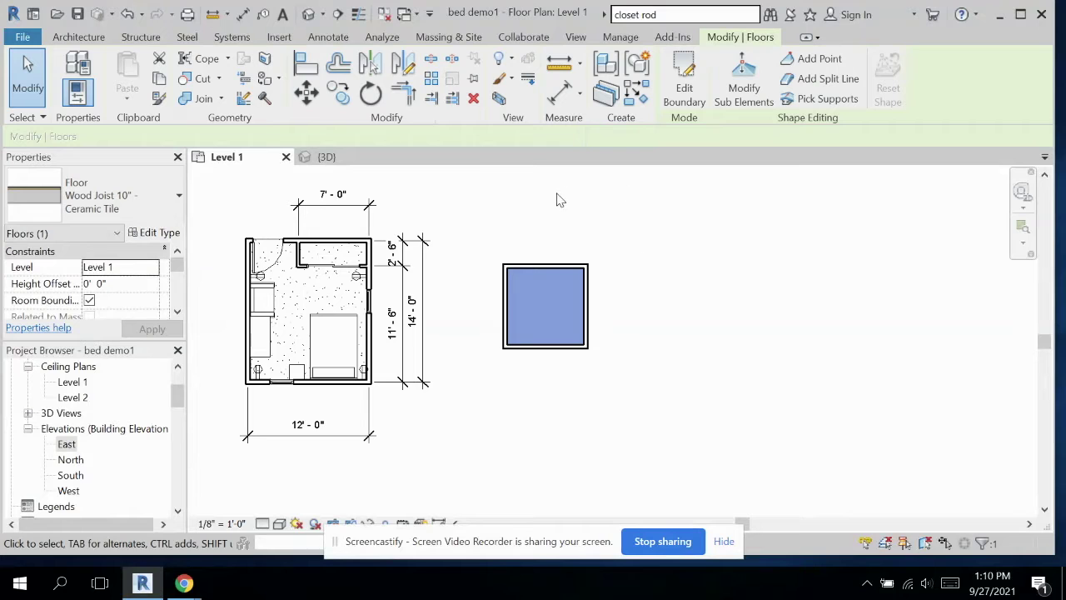
pyautogui.scroll(1, 550, 236)
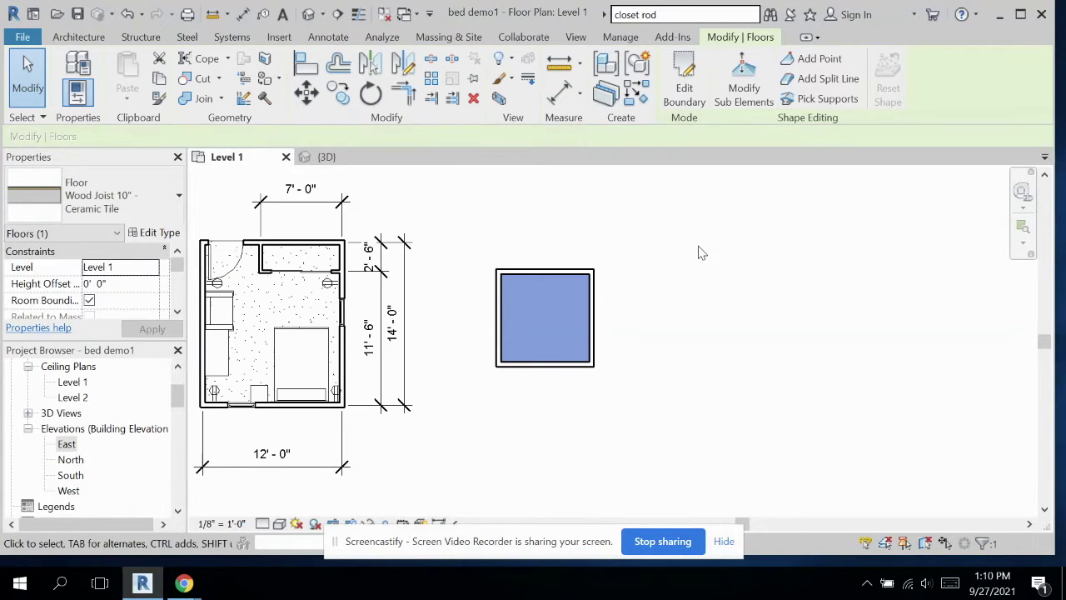
# Place a Single-Flush 34" x 80" door in the closet's left wall near its top corner.
pyautogui.click(89, 39)
pyautogui.click(106, 71)
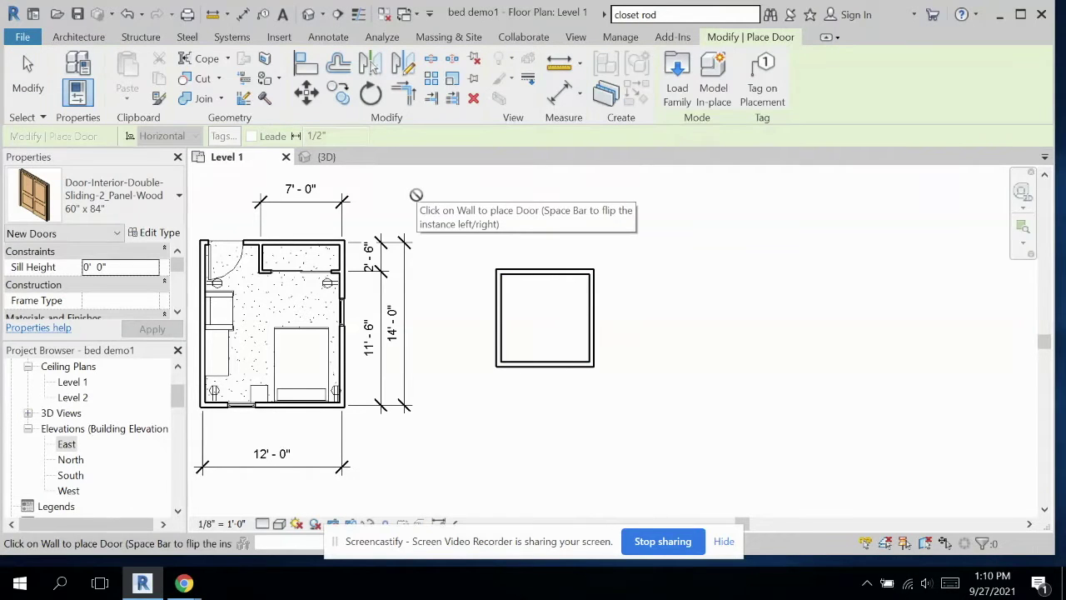
pyautogui.click(169, 203)
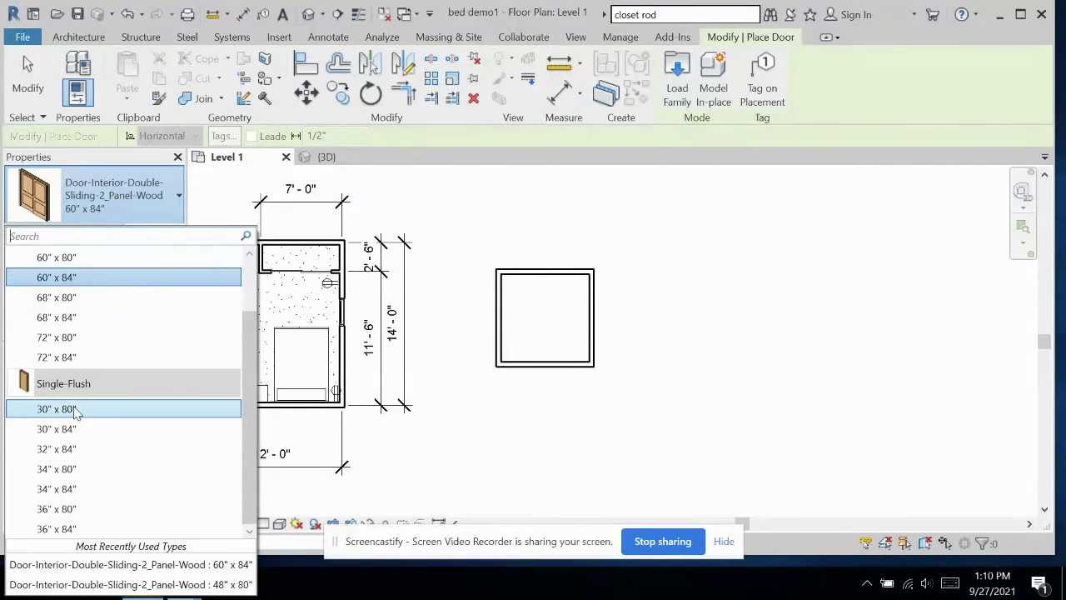
pyautogui.click(73, 477)
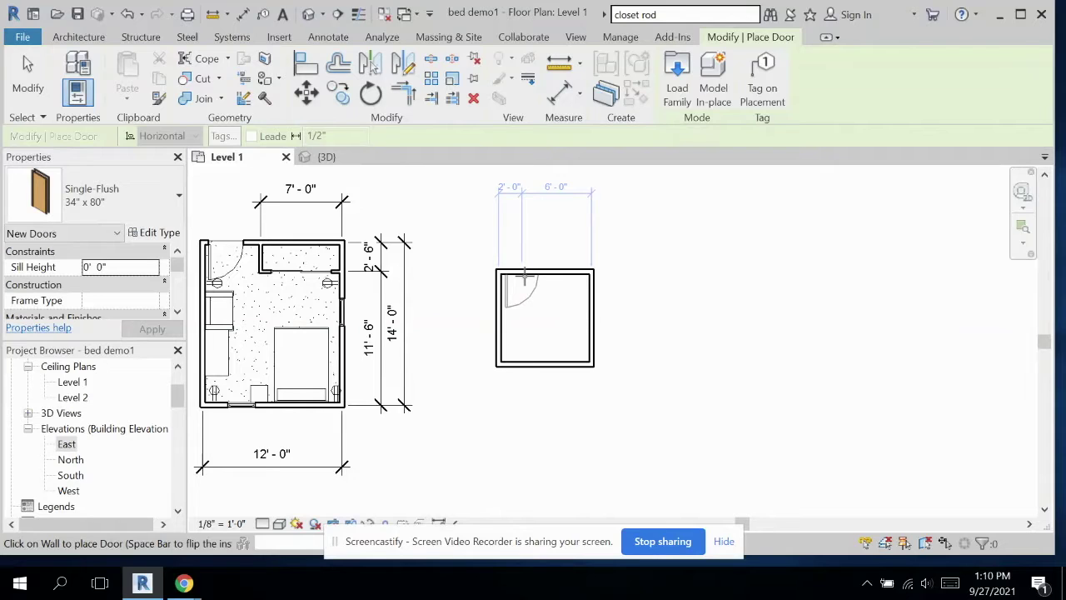
pyautogui.click(524, 275)
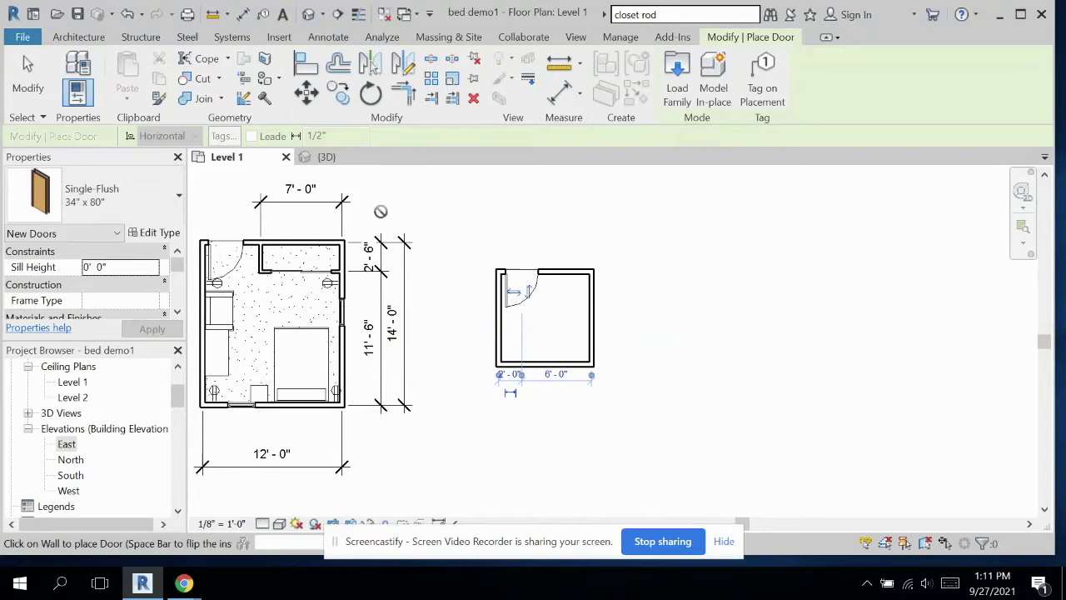
# Browse the family library from US Imperial into Plumbing > Architectural > Fixtures.
pyautogui.click(677, 67)
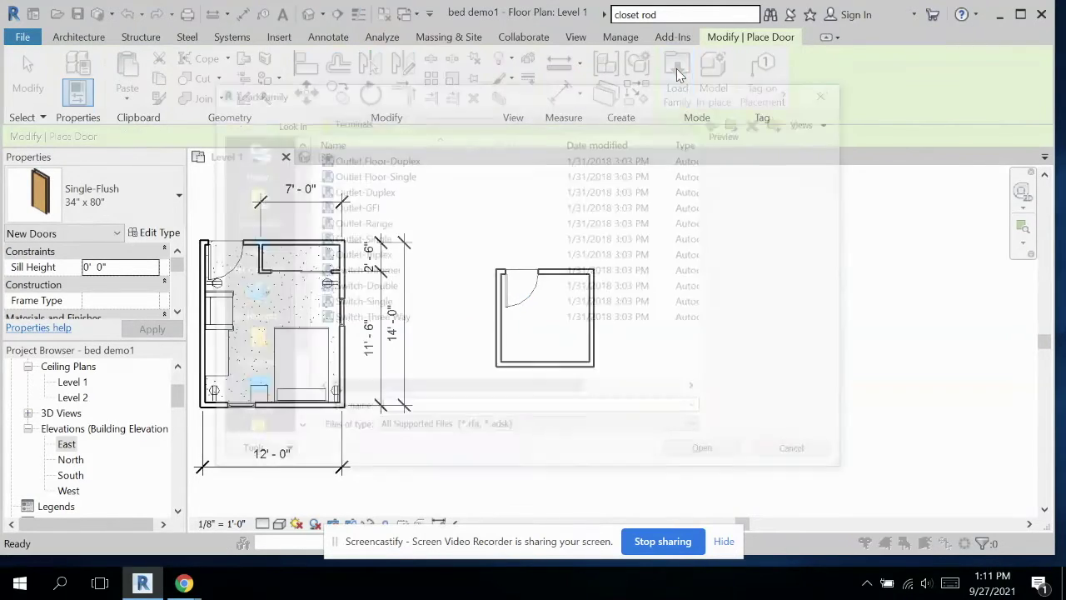
pyautogui.click(597, 120)
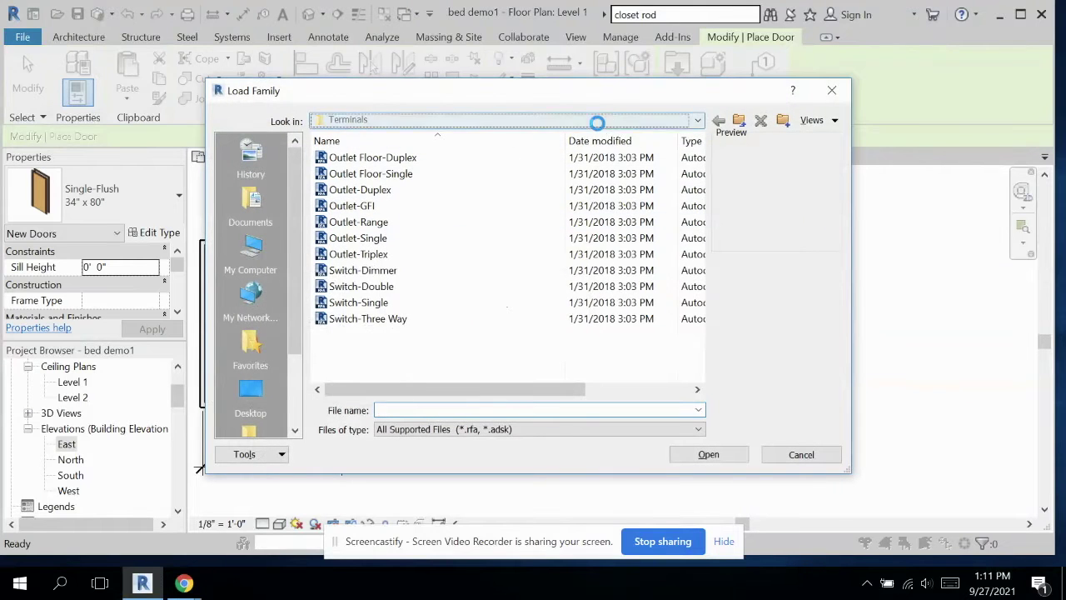
pyautogui.click(598, 119)
pyautogui.click(597, 120)
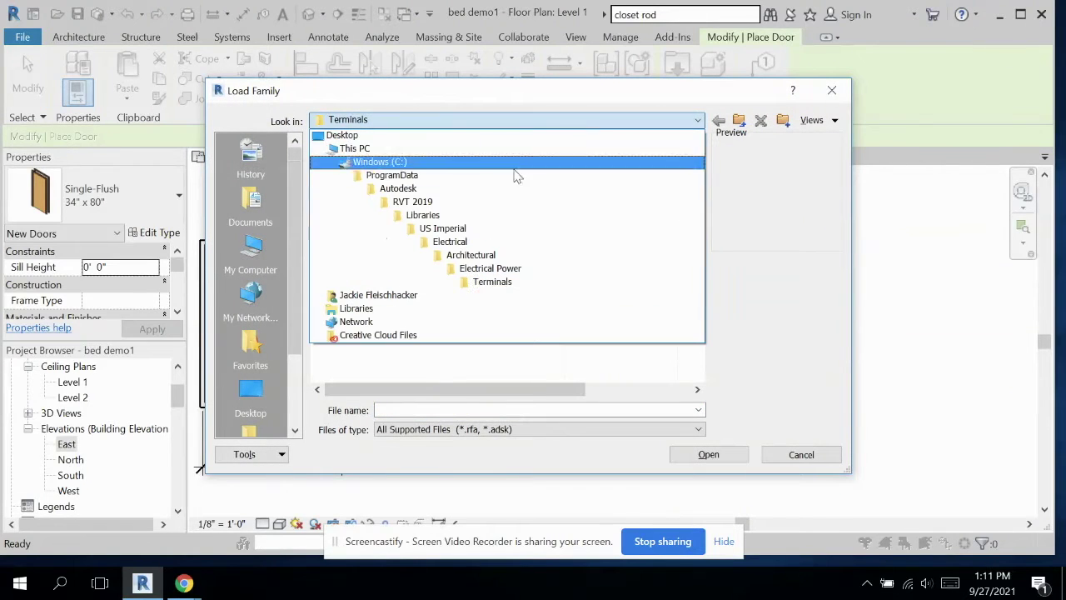
pyautogui.click(450, 228)
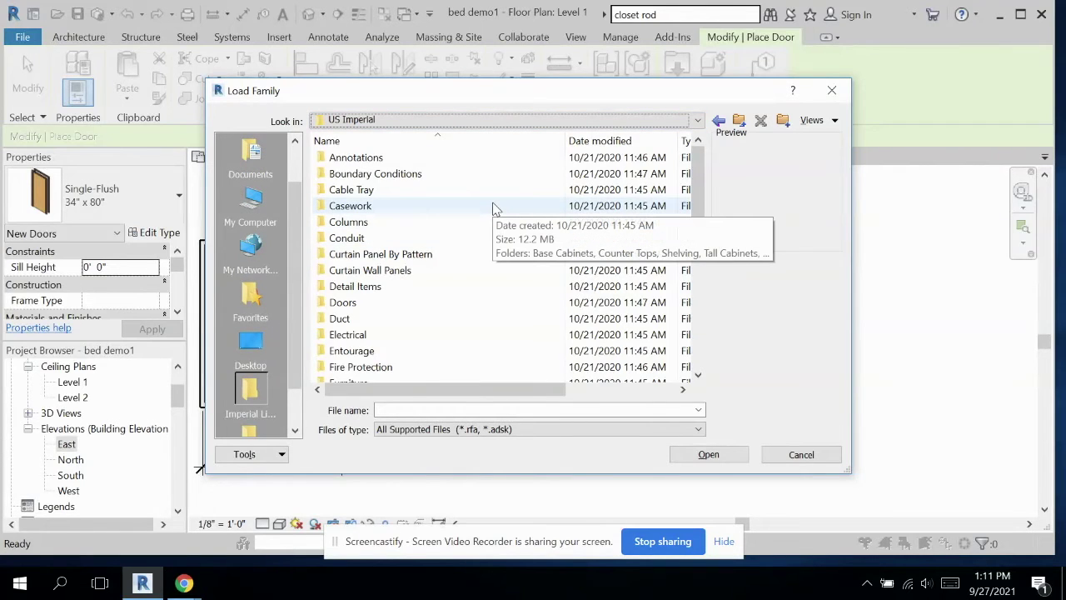
pyautogui.scroll(-4, 493, 207)
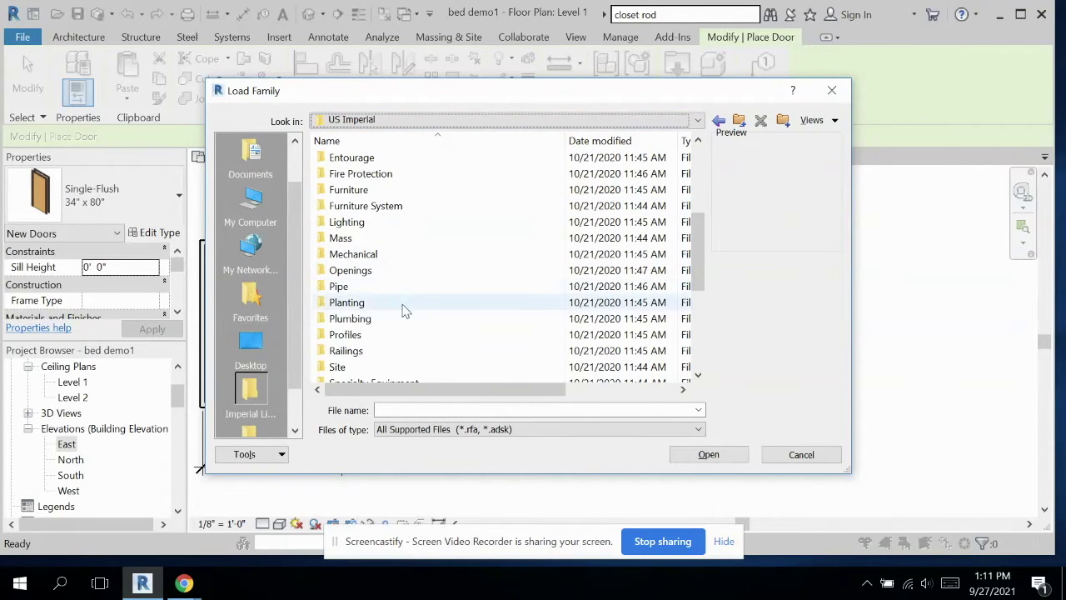
pyautogui.doubleClick(390, 321)
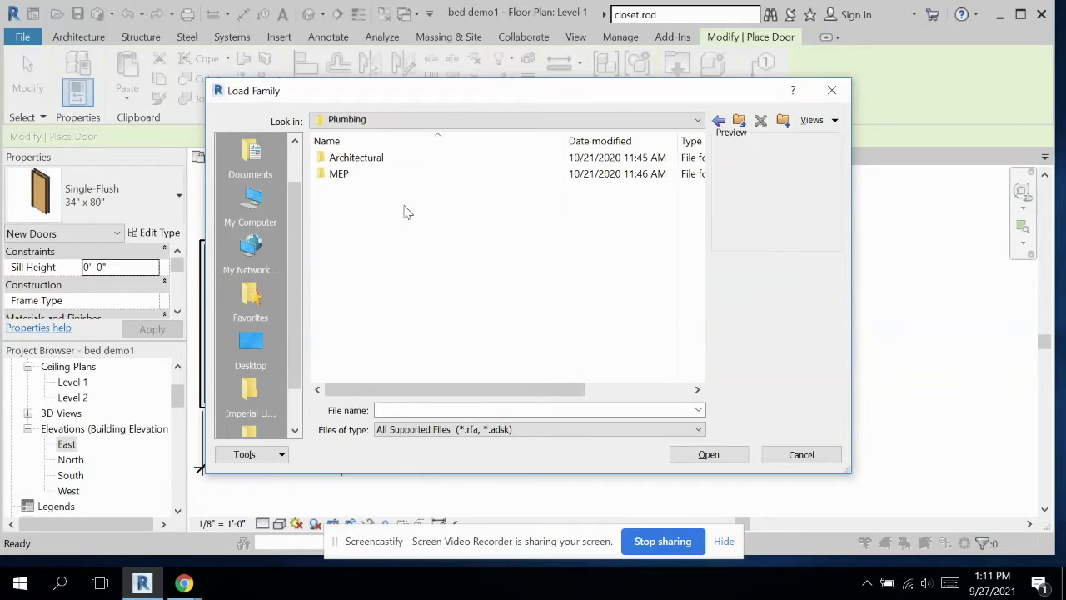
pyautogui.doubleClick(376, 157)
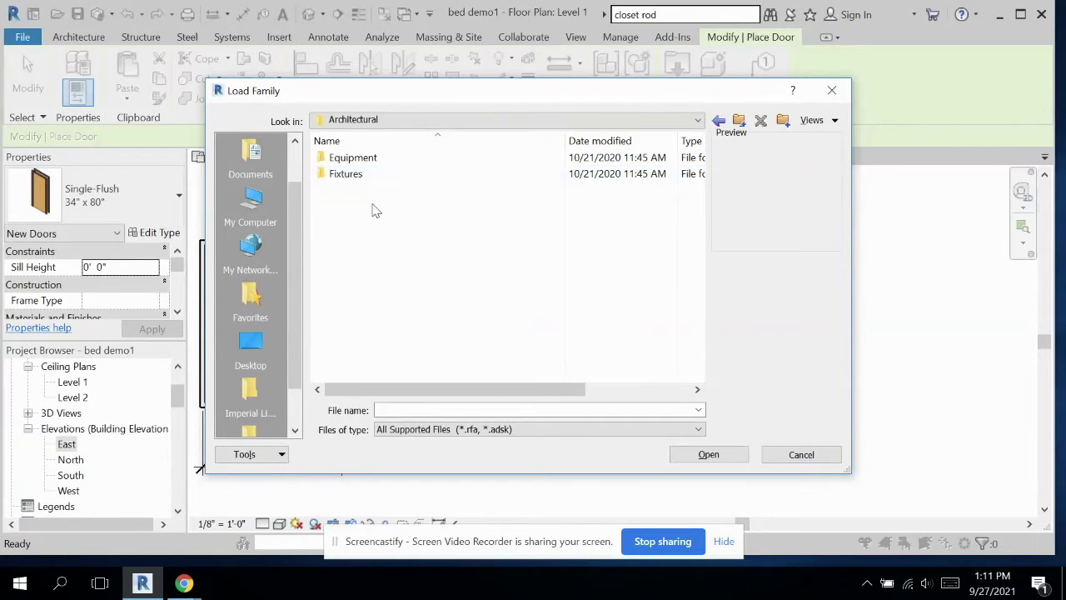
pyautogui.doubleClick(369, 173)
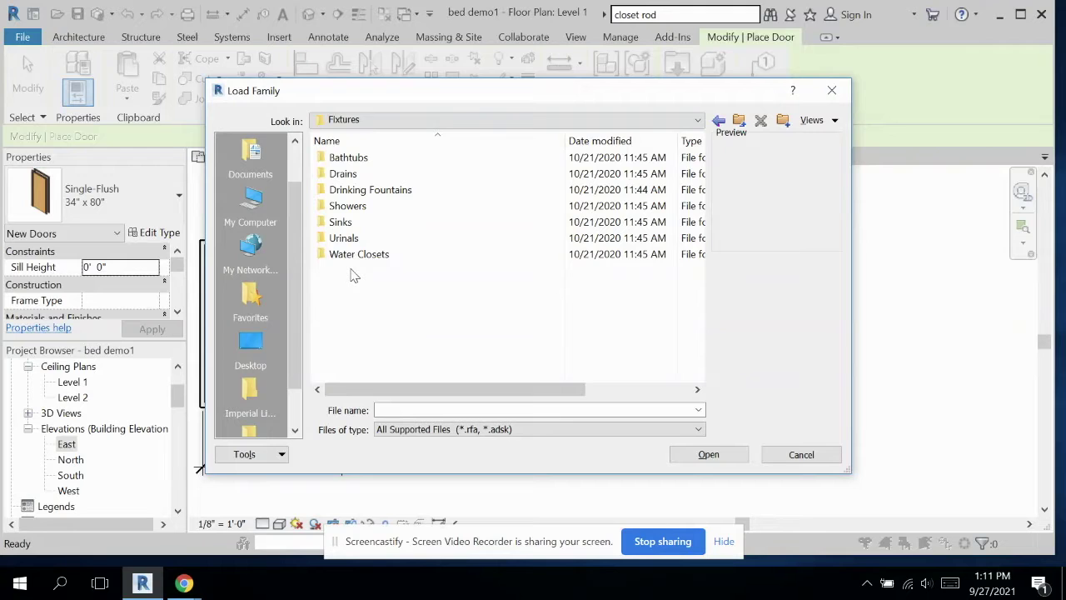
# Try loading Shower Stall-2D.rfa from Showers, and decline after it is rejected as not a door.
pyautogui.click(340, 210)
pyautogui.doubleClick(338, 213)
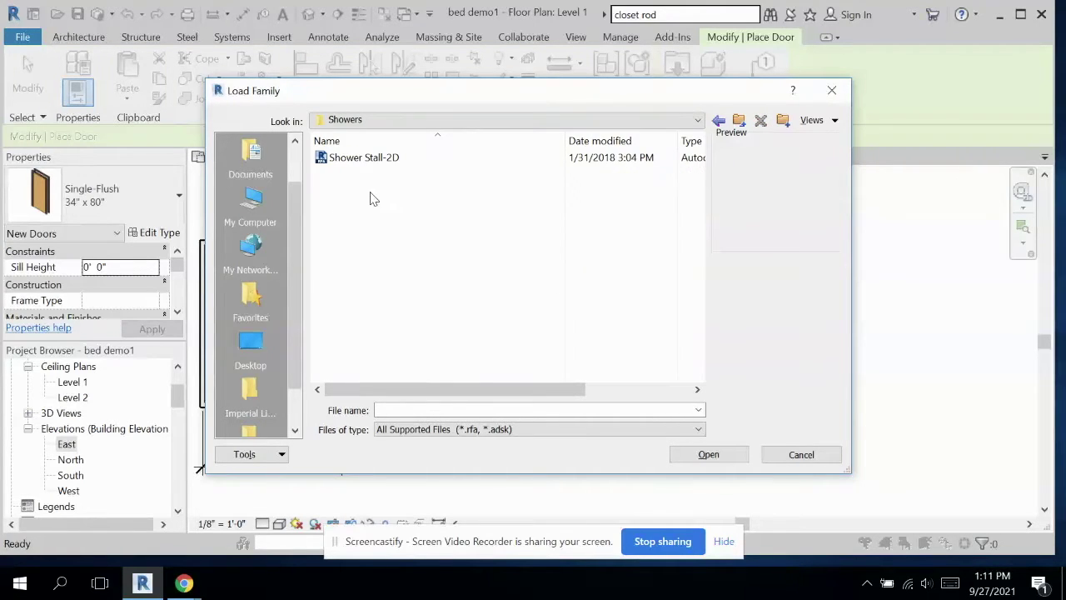
pyautogui.click(370, 161)
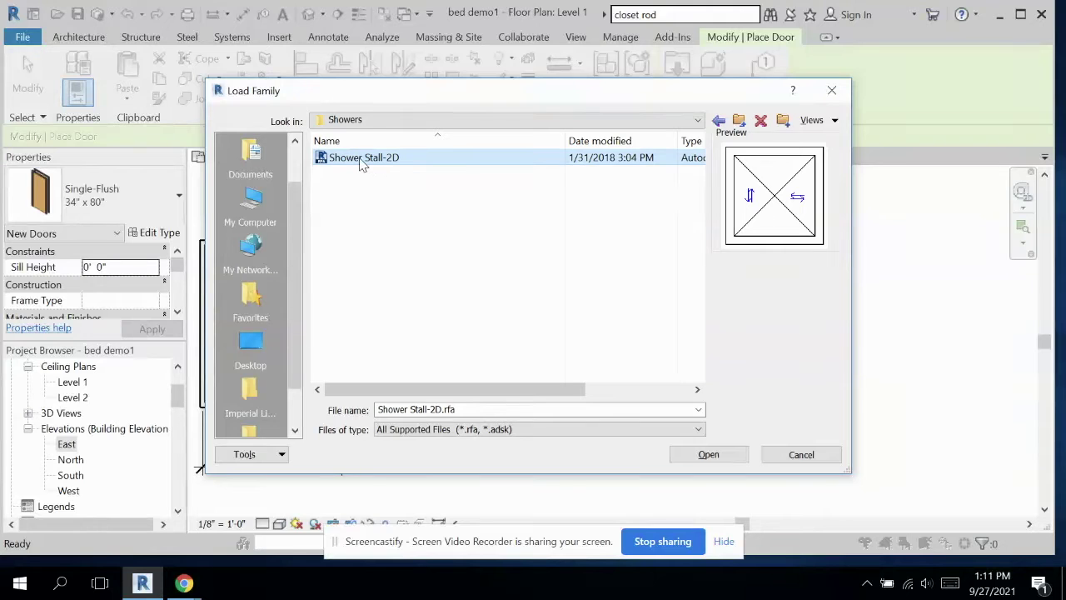
pyautogui.doubleClick(361, 160)
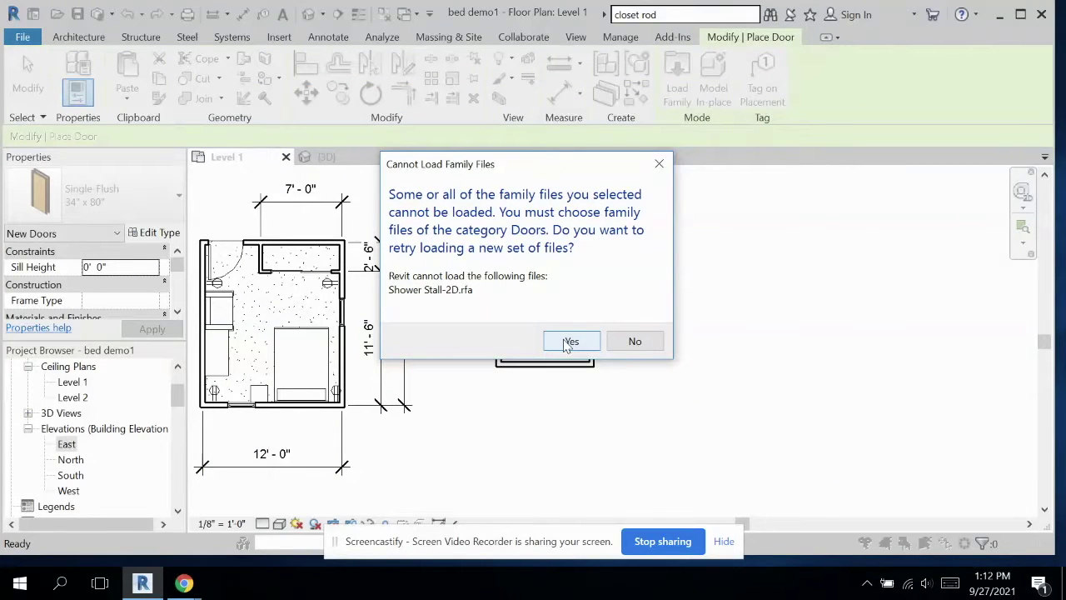
pyautogui.click(635, 340)
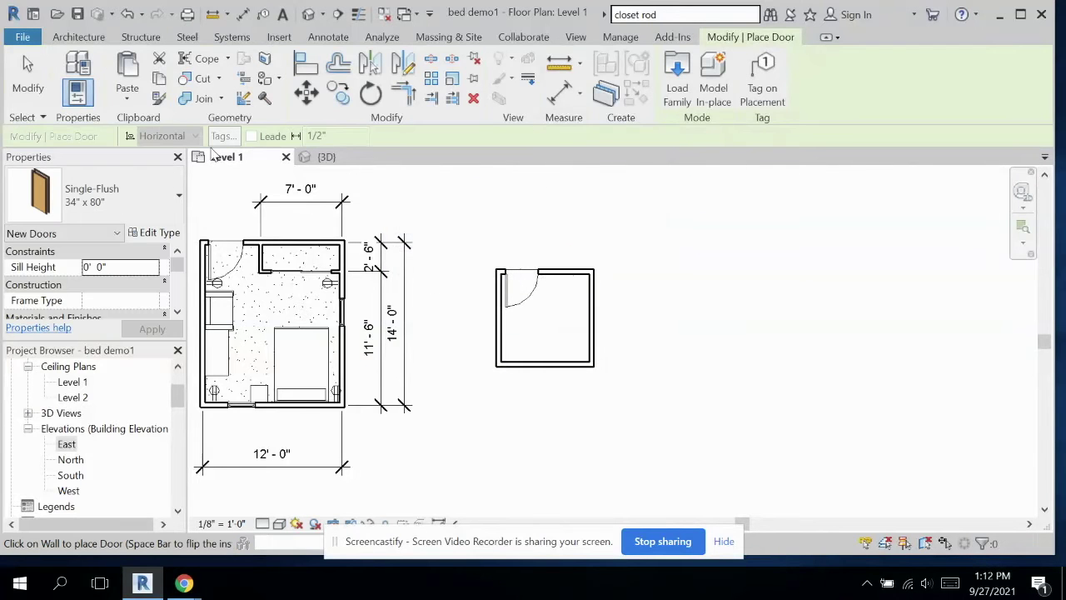
# End door placement and load Shower Stall-2D.rfa through Insert > Load Family.
pyautogui.click(28, 79)
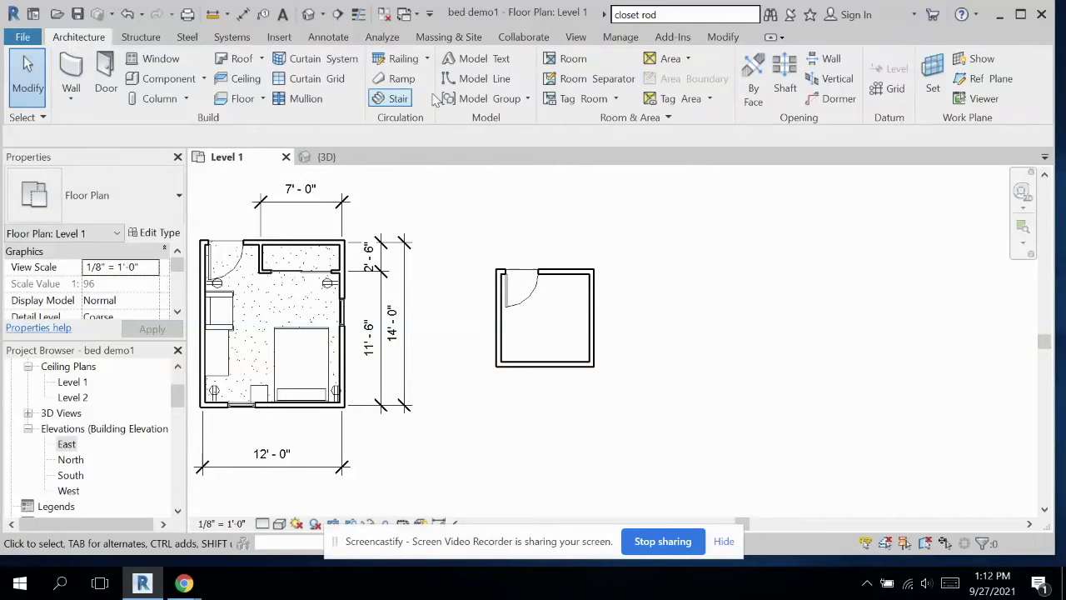
pyautogui.click(282, 37)
pyautogui.click(657, 79)
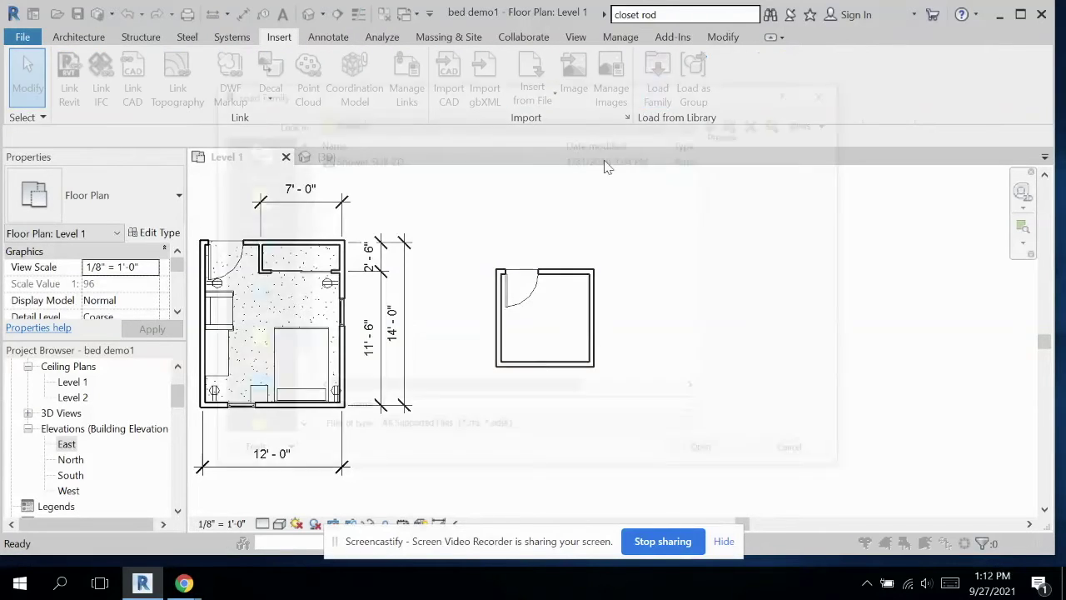
pyautogui.click(364, 159)
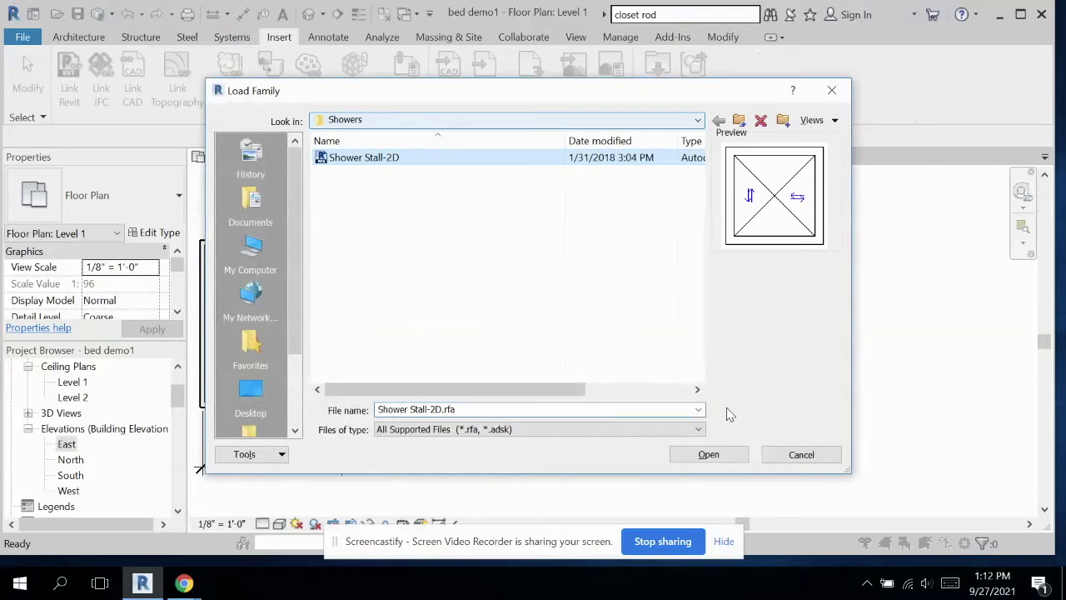
pyautogui.click(733, 453)
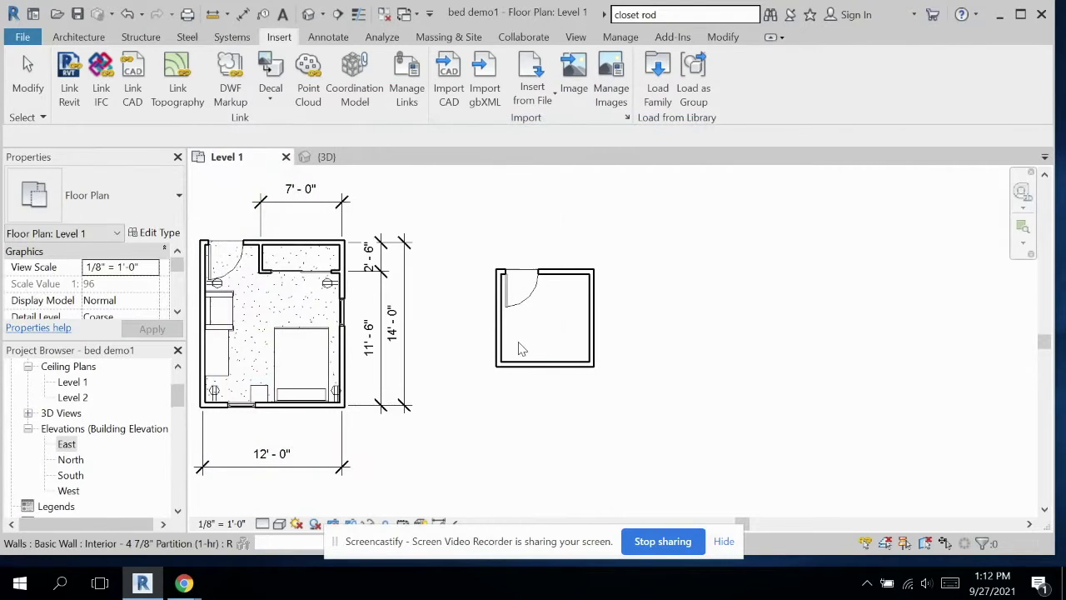
pyautogui.click(657, 77)
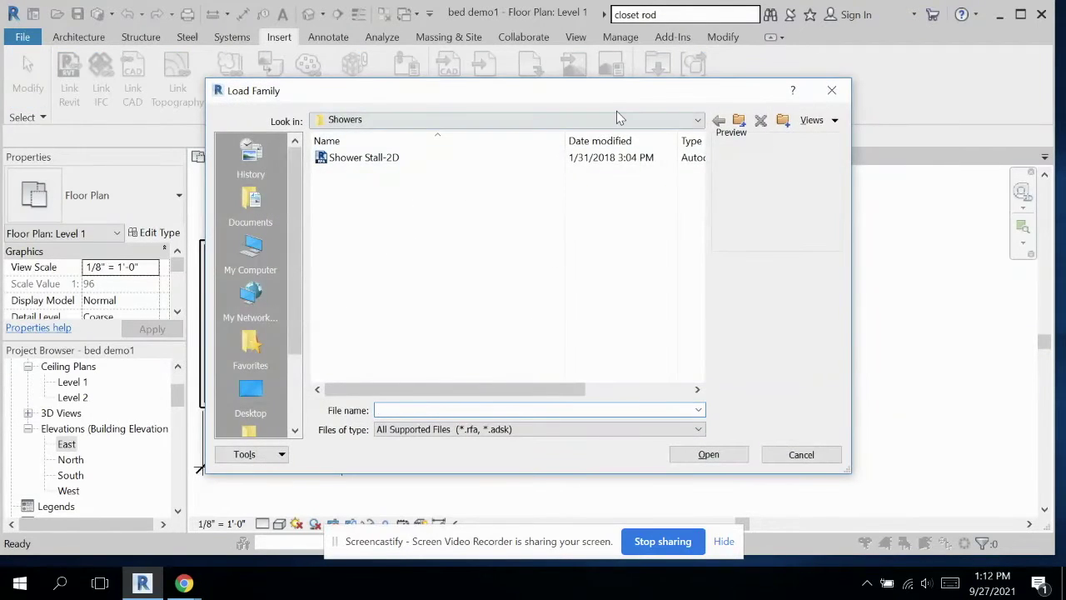
# Go back to the Fixtures folder and open Water Closets.
pyautogui.click(658, 120)
pyautogui.click(507, 265)
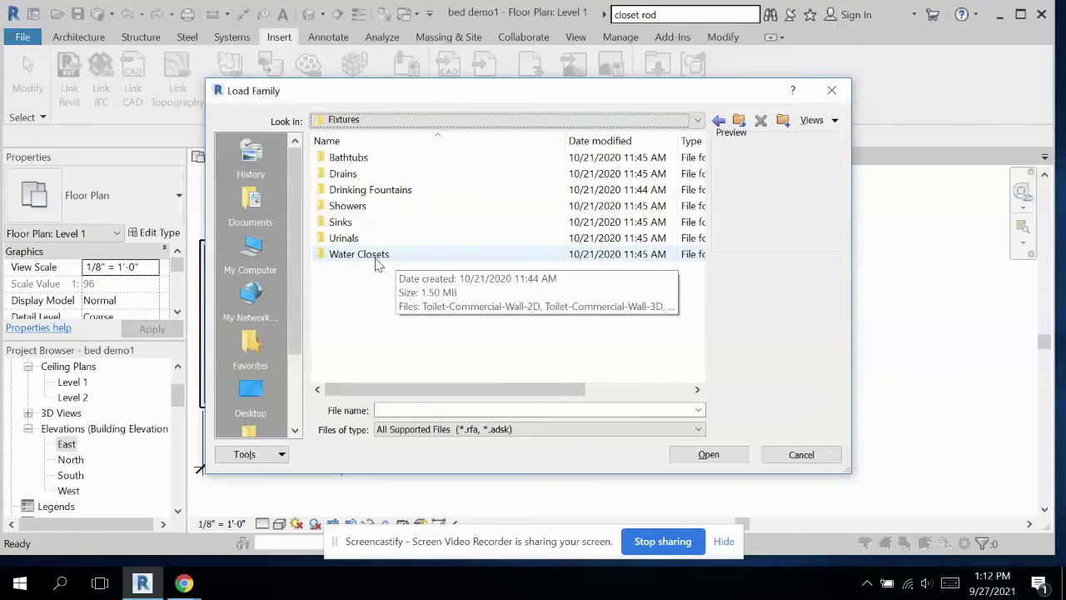
pyautogui.doubleClick(376, 260)
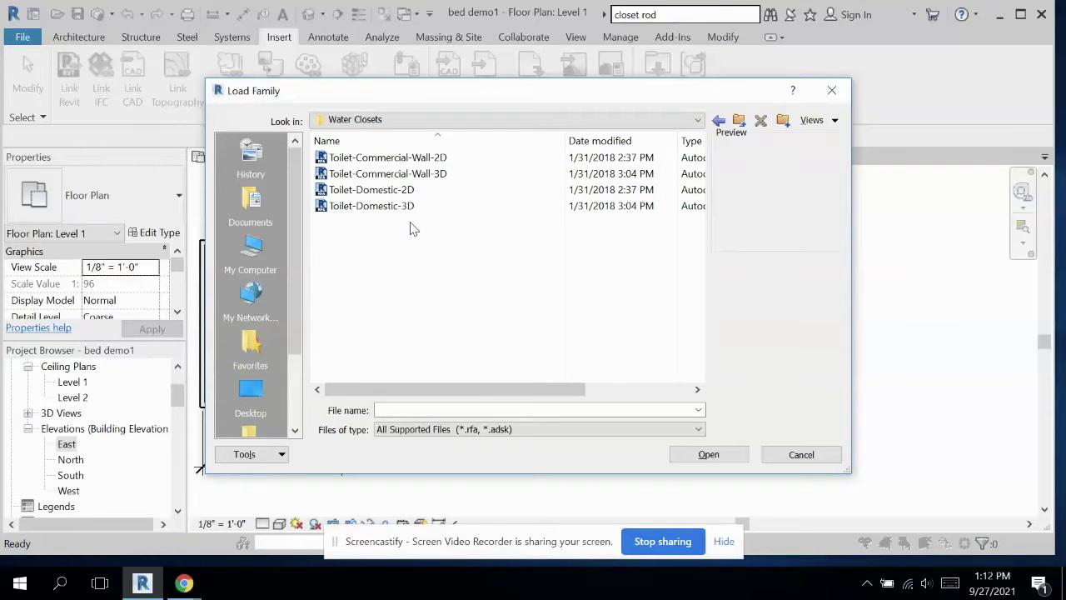
# Compare the Toilet-Commercial-Wall and Toilet-Domestic previews and settle on Toilet-Domestic-3D.
pyautogui.click(425, 160)
pyautogui.click(429, 177)
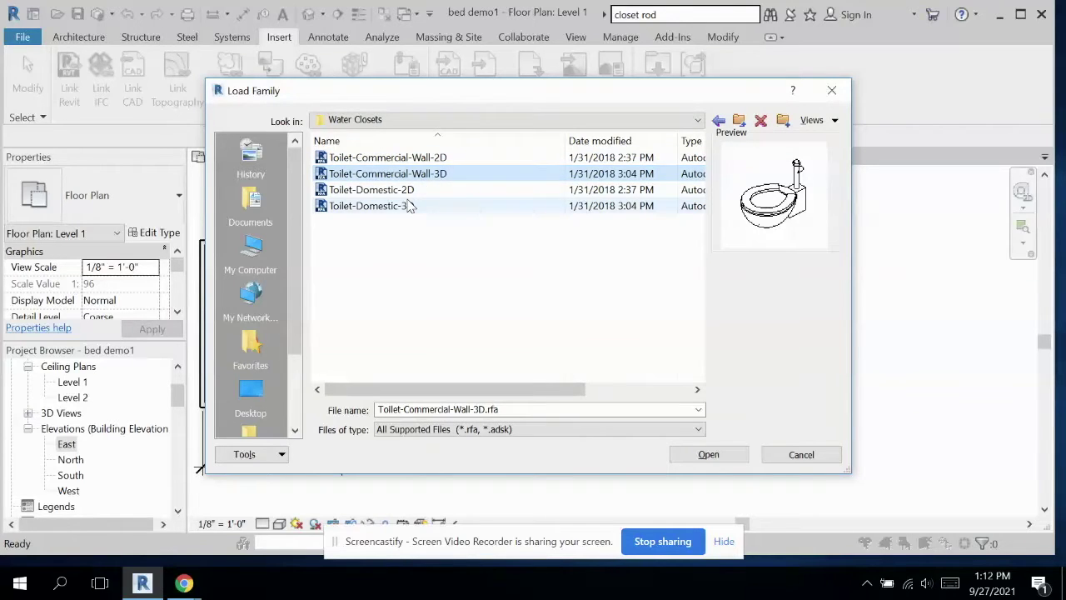
pyautogui.click(410, 193)
pyautogui.click(409, 208)
pyautogui.click(410, 194)
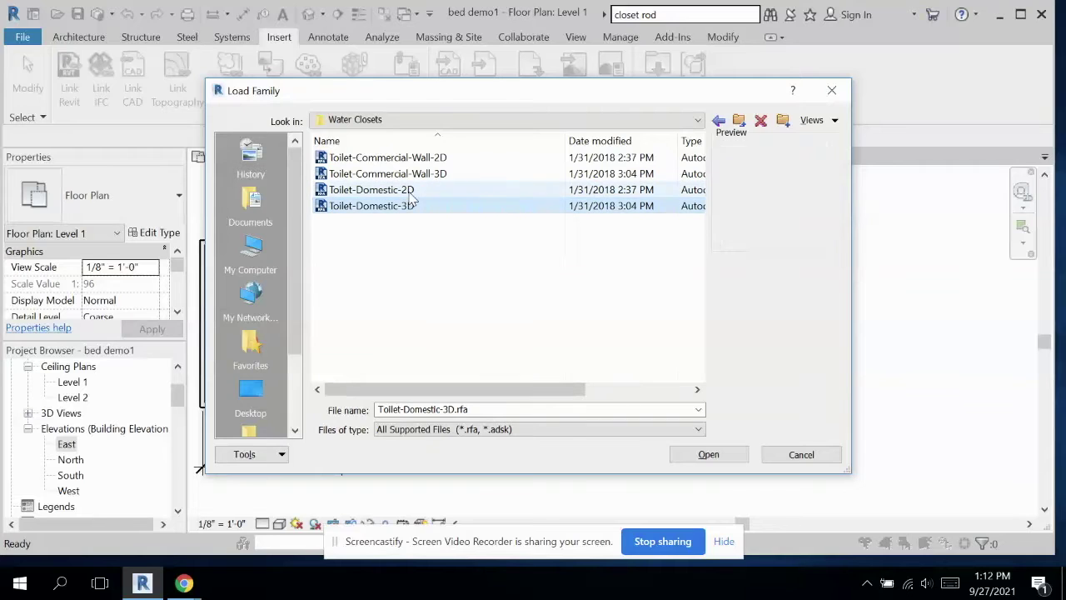
pyautogui.click(410, 207)
pyautogui.click(410, 193)
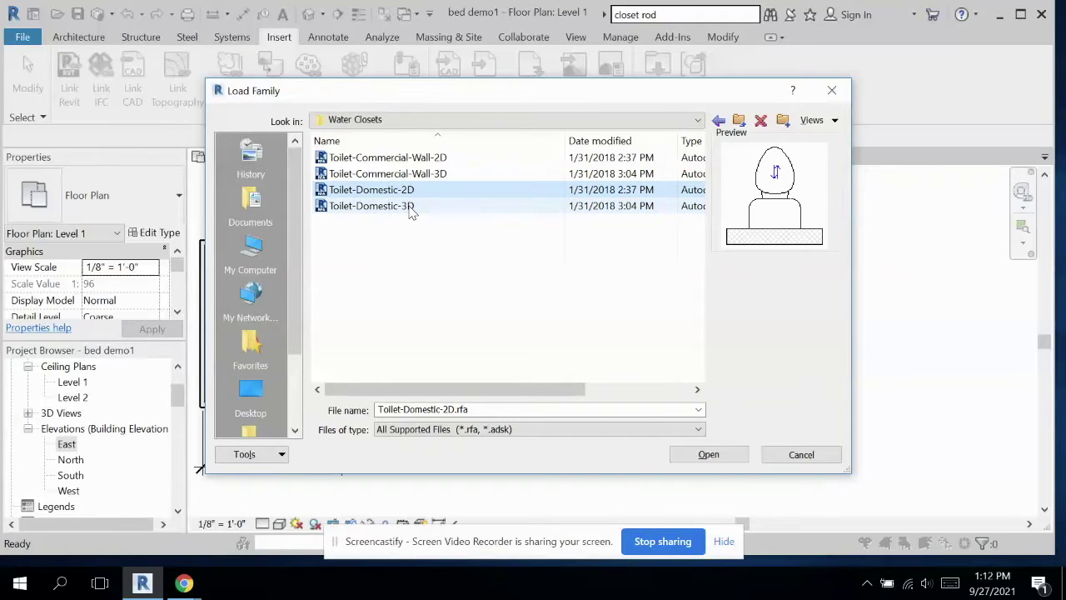
pyautogui.click(410, 206)
pyautogui.moveTo(509, 389); pyautogui.dragTo(441, 298)
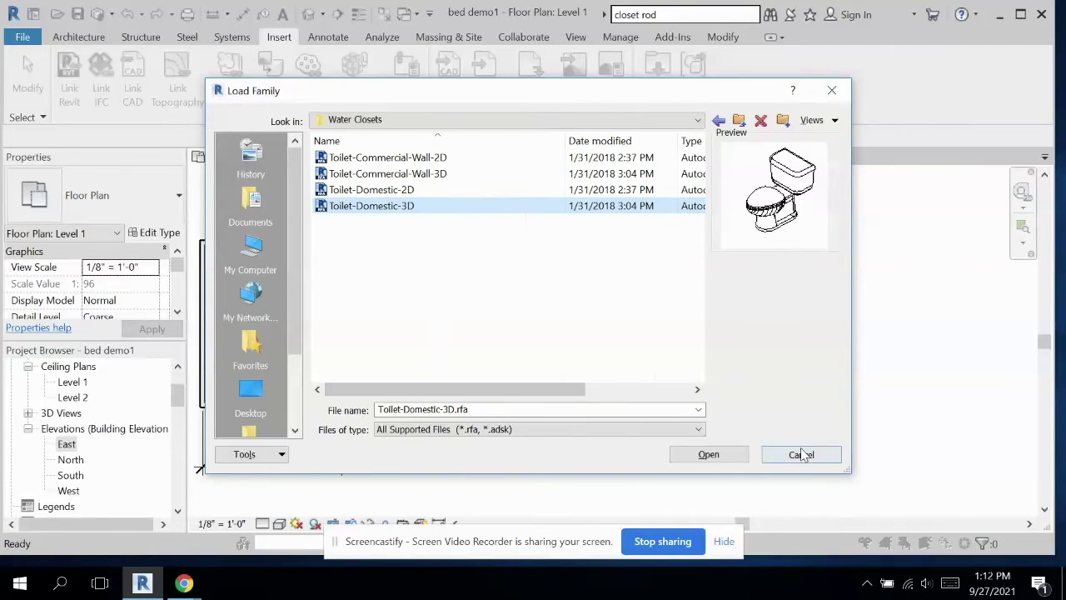
pyautogui.click(723, 457)
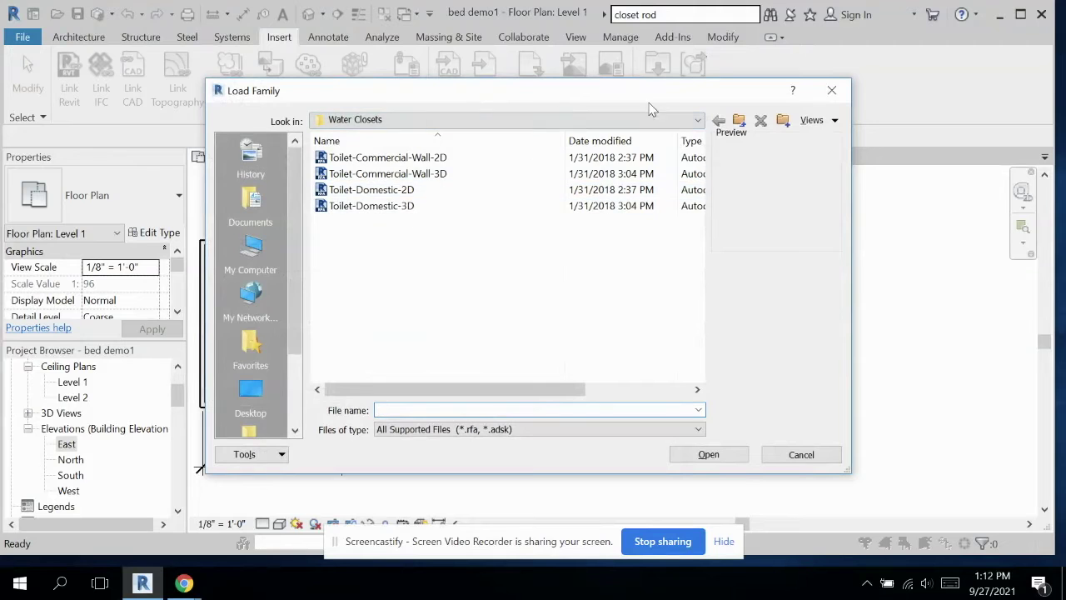
# In Fixtures > Sinks, compare Sink Vanity-Square with Sink Vanity-Round and load Sink Vanity-Round.
pyautogui.click(666, 119)
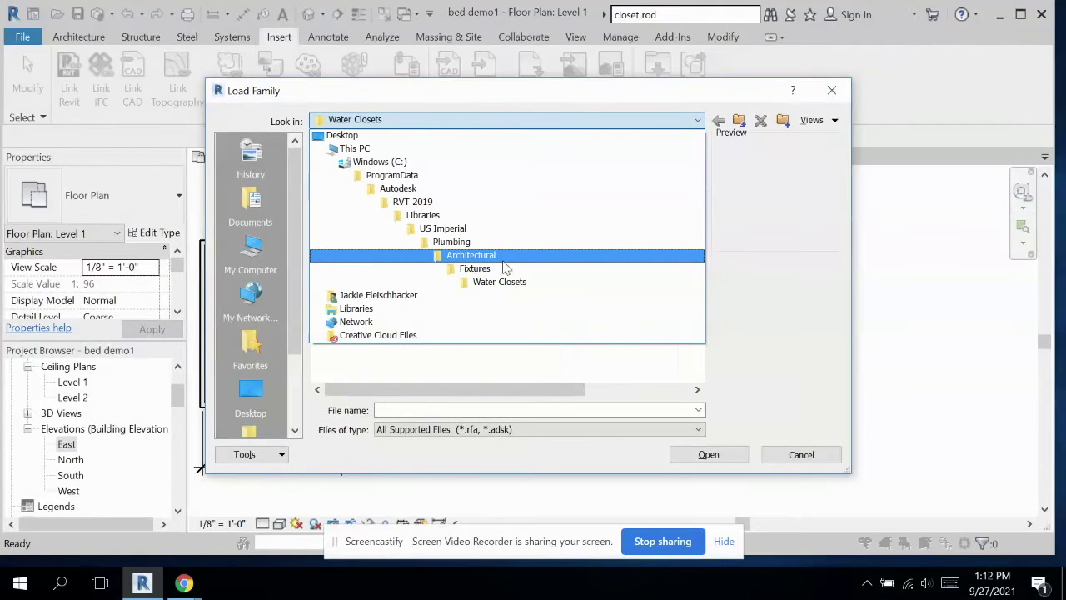
pyautogui.click(483, 268)
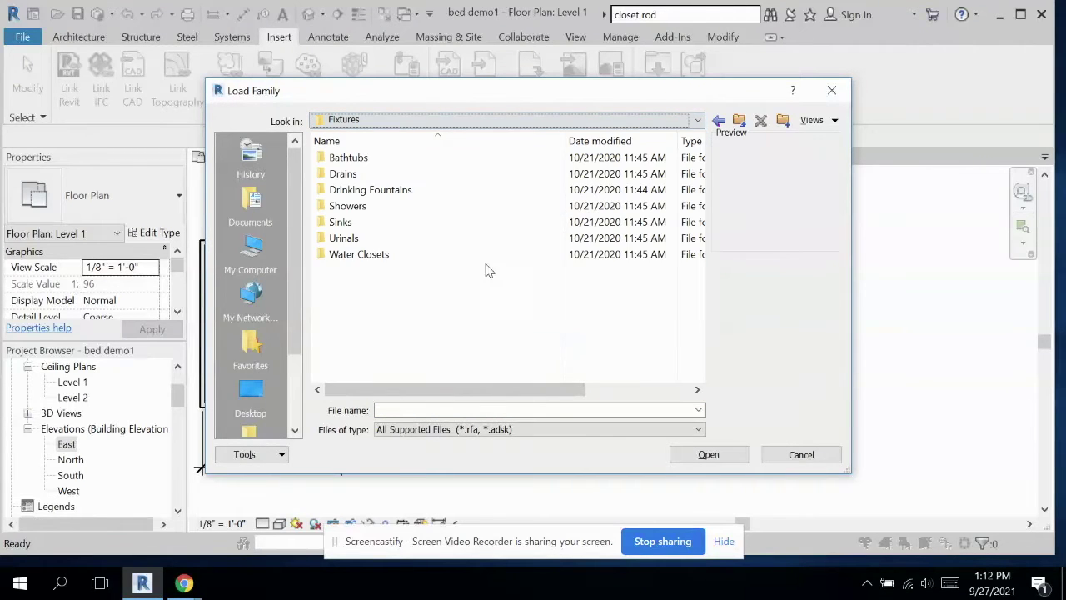
pyautogui.click(411, 227)
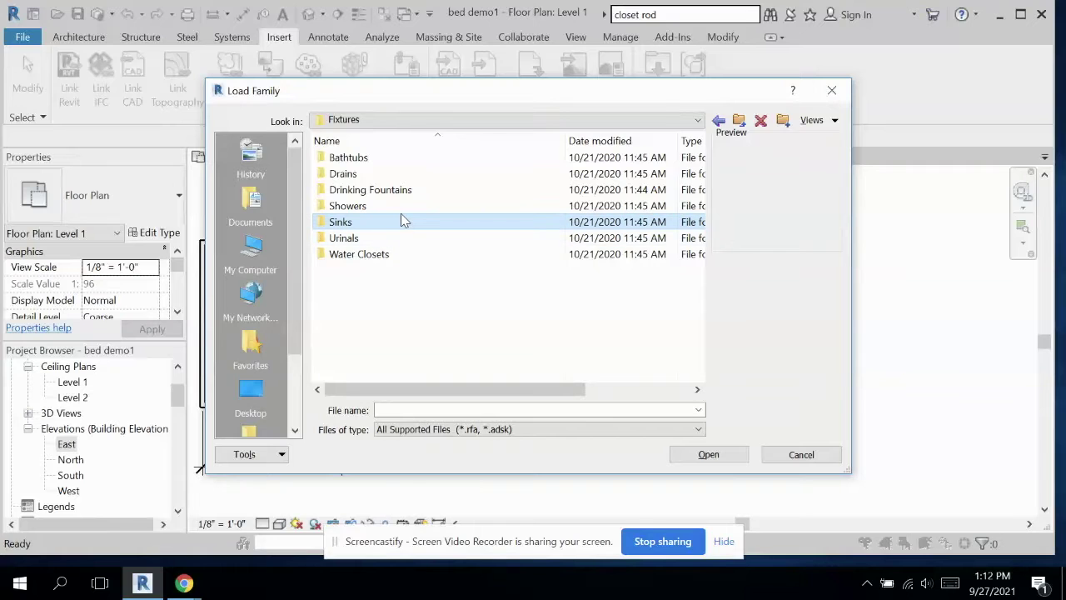
pyautogui.doubleClick(403, 222)
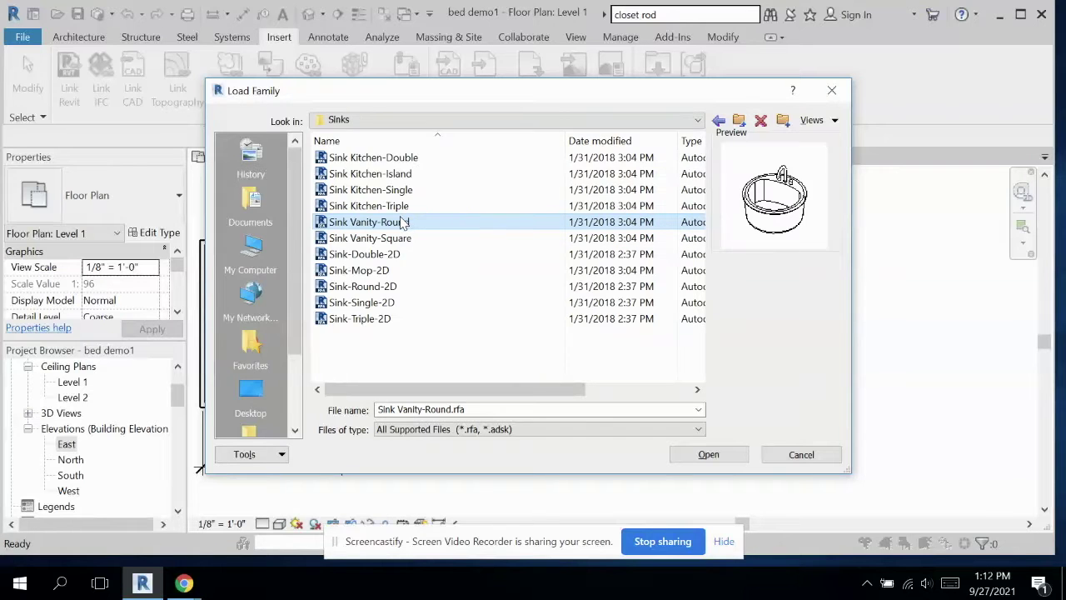
pyautogui.click(469, 239)
pyautogui.click(464, 225)
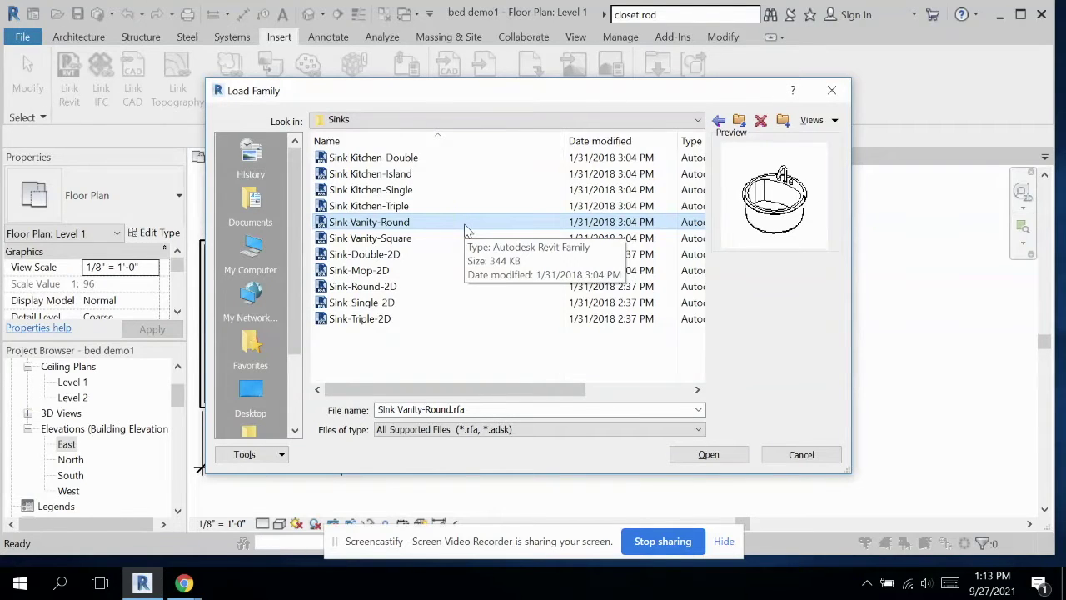
pyautogui.doubleClick(465, 225)
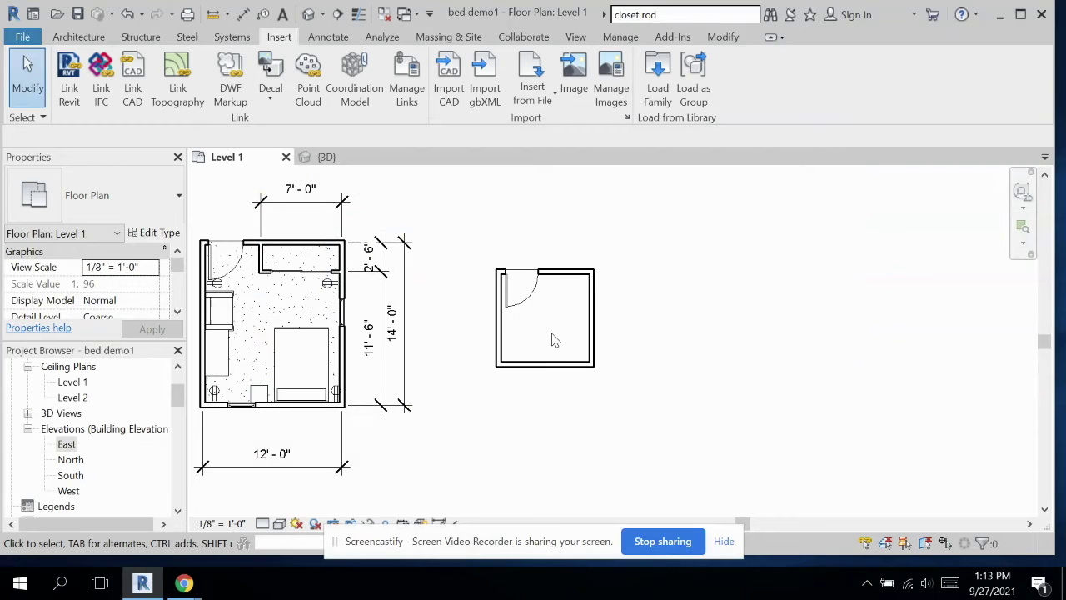
pyautogui.click(657, 96)
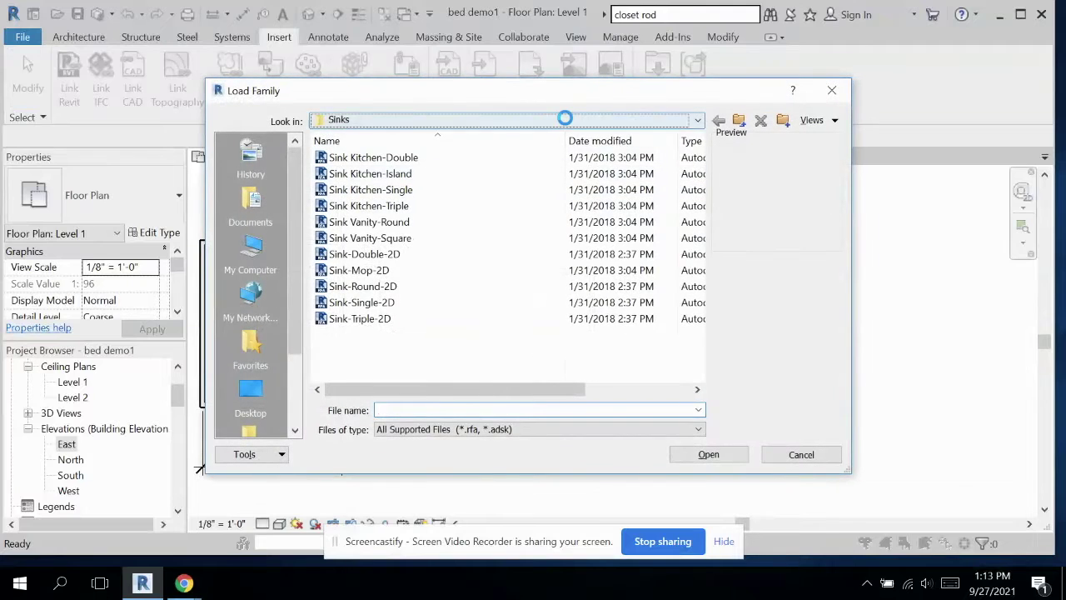
# In Casework > Counter Tops, compare the round and square sink-hole vanity tops and load the round one.
pyautogui.click(564, 119)
pyautogui.click(479, 236)
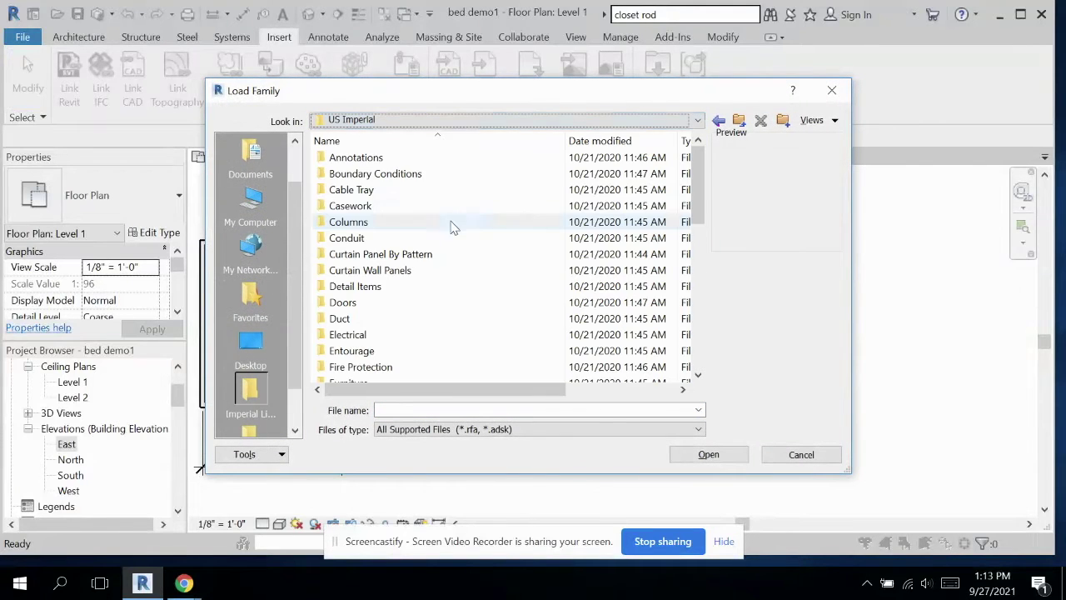
pyautogui.doubleClick(401, 212)
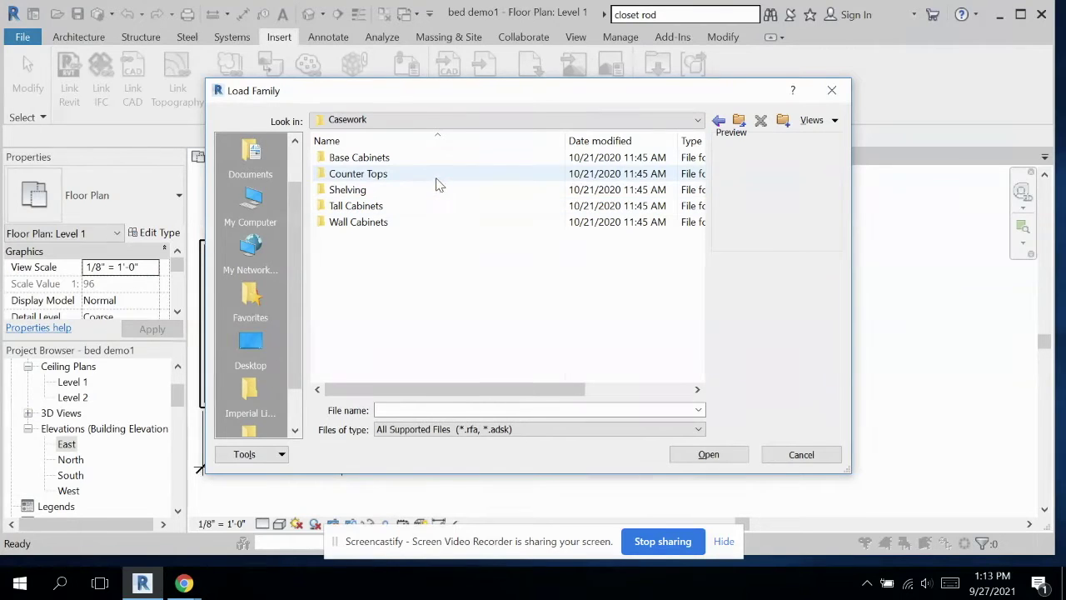
pyautogui.doubleClick(436, 177)
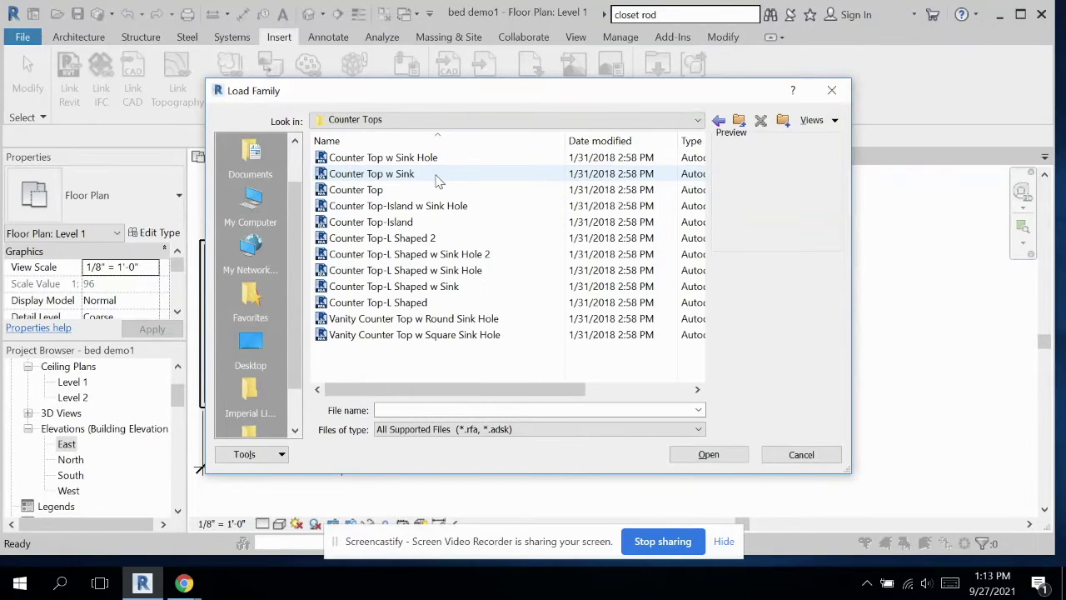
pyautogui.click(498, 320)
pyautogui.click(490, 334)
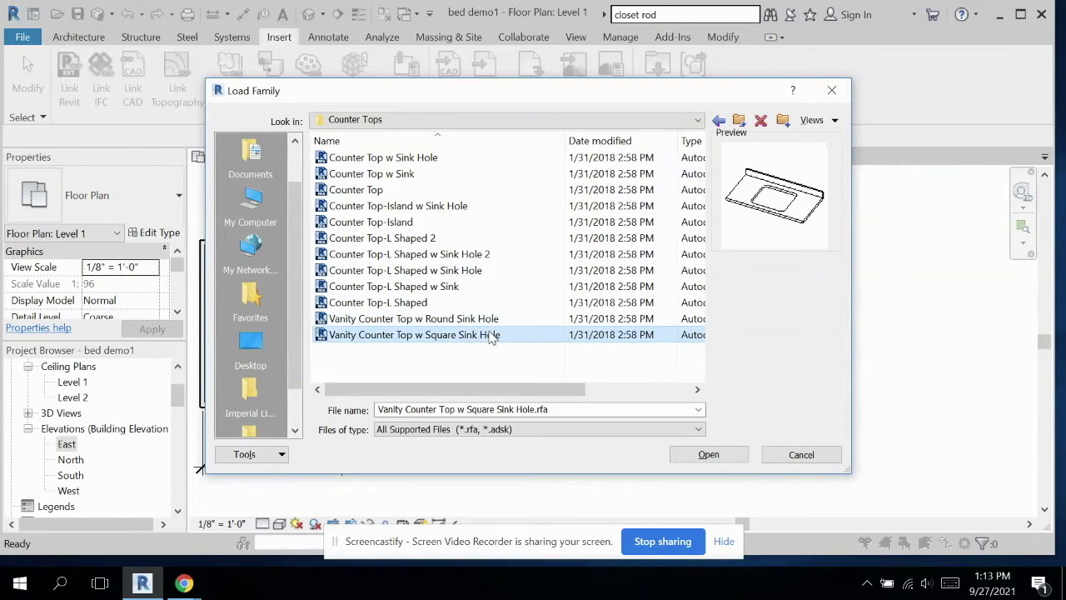
pyautogui.click(495, 320)
pyautogui.click(492, 334)
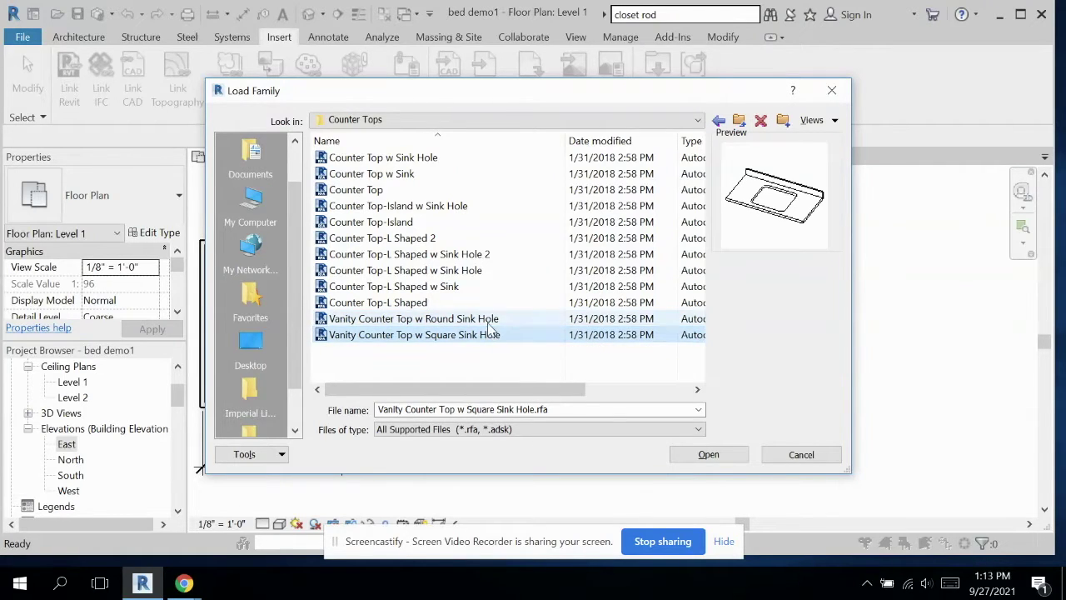
pyautogui.click(489, 325)
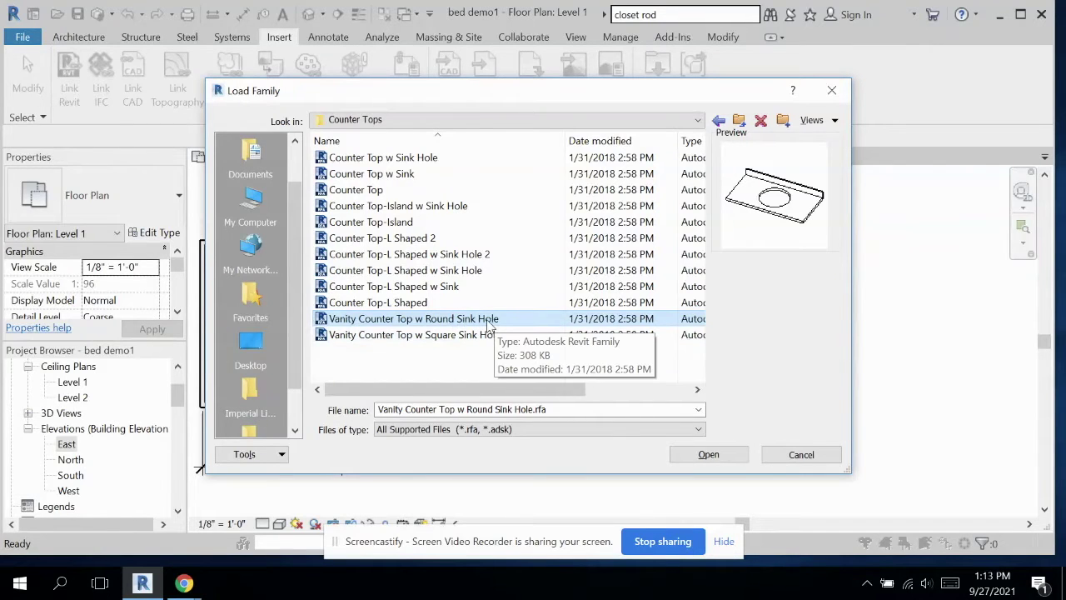
pyautogui.doubleClick(482, 321)
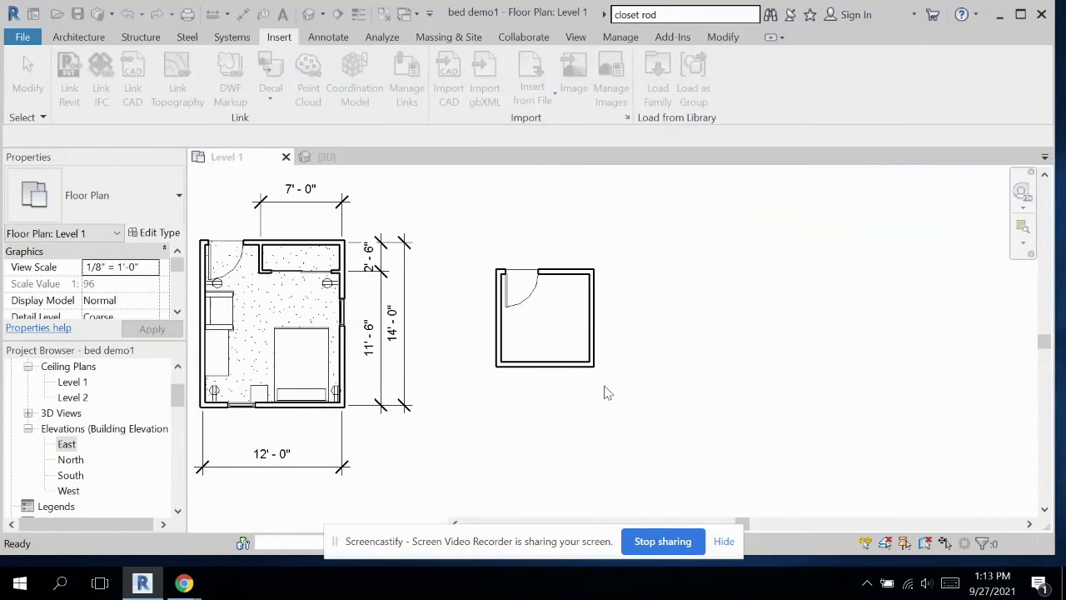
# Preview the Base Cabinets vanities, then load Vanity Cabinet-Double Door Sink Unit.rfa.
pyautogui.click(672, 75)
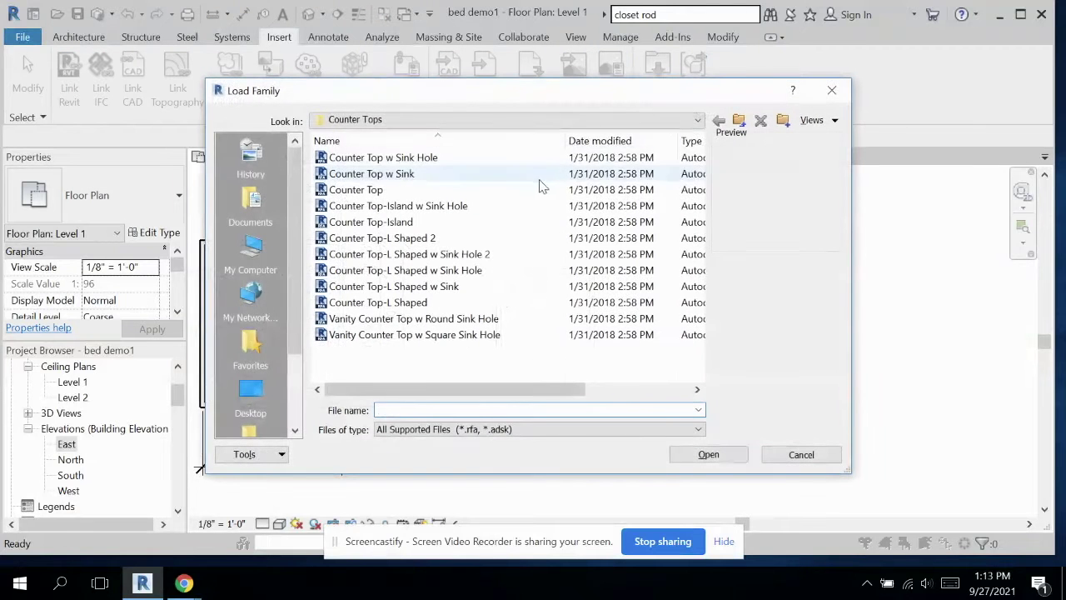
pyautogui.click(679, 123)
pyautogui.click(533, 242)
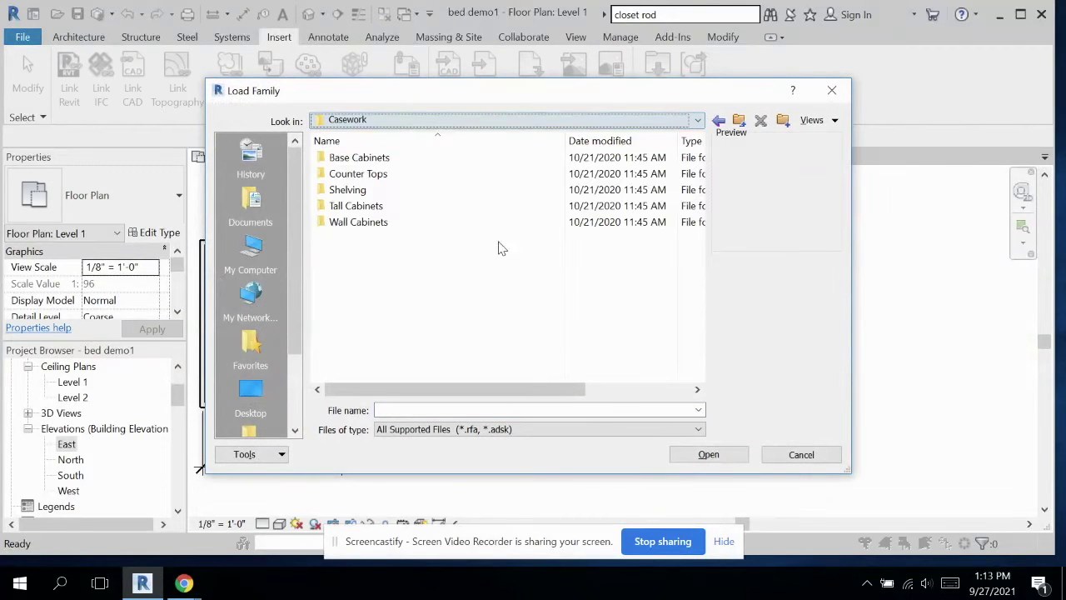
pyautogui.click(464, 160)
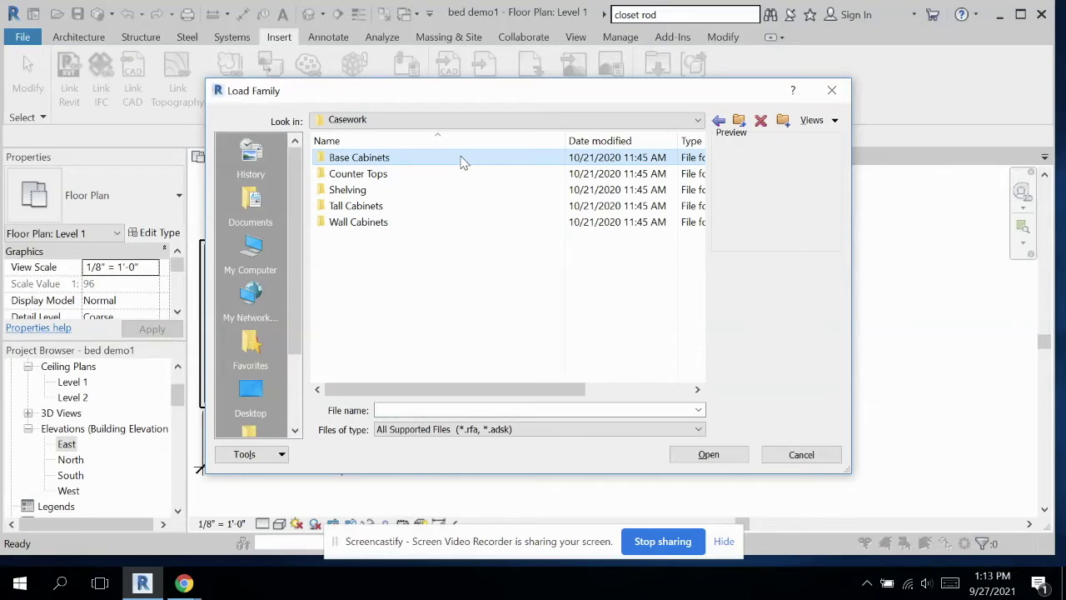
pyautogui.doubleClick(463, 160)
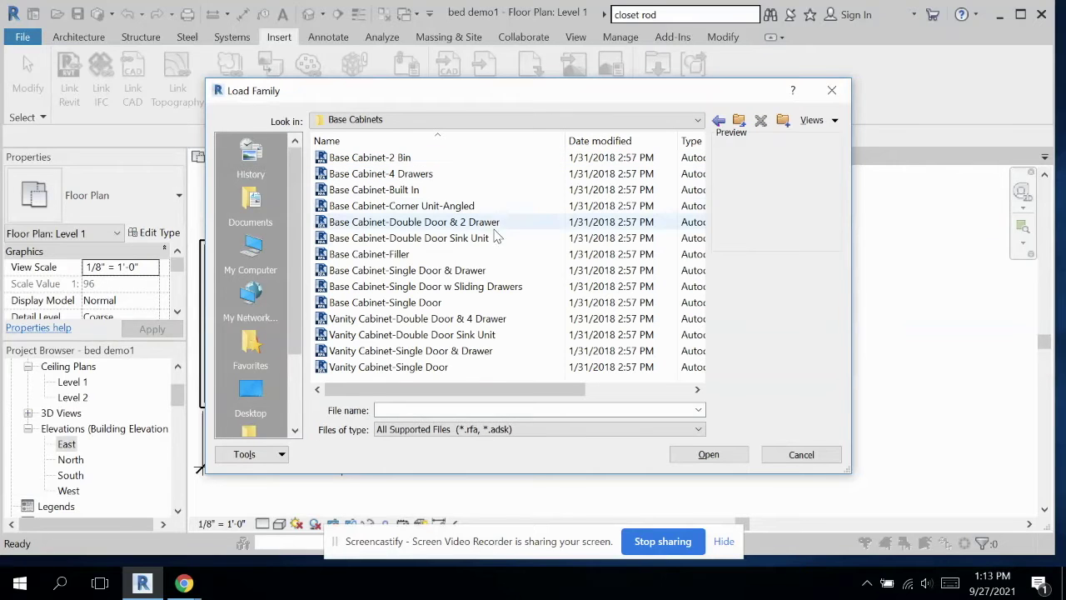
pyautogui.click(405, 322)
pyautogui.click(407, 335)
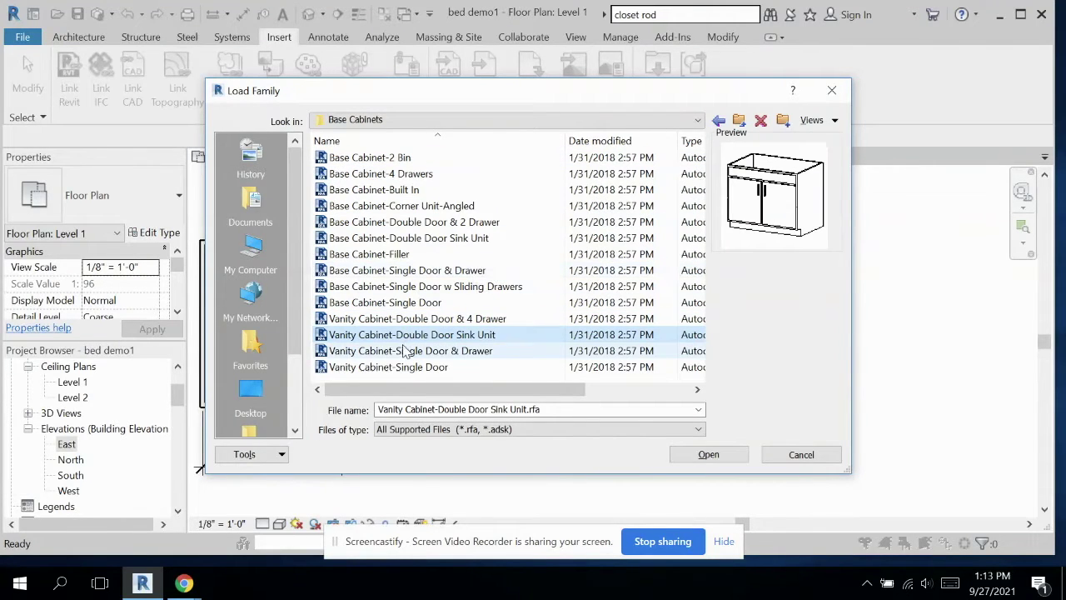
pyautogui.click(406, 352)
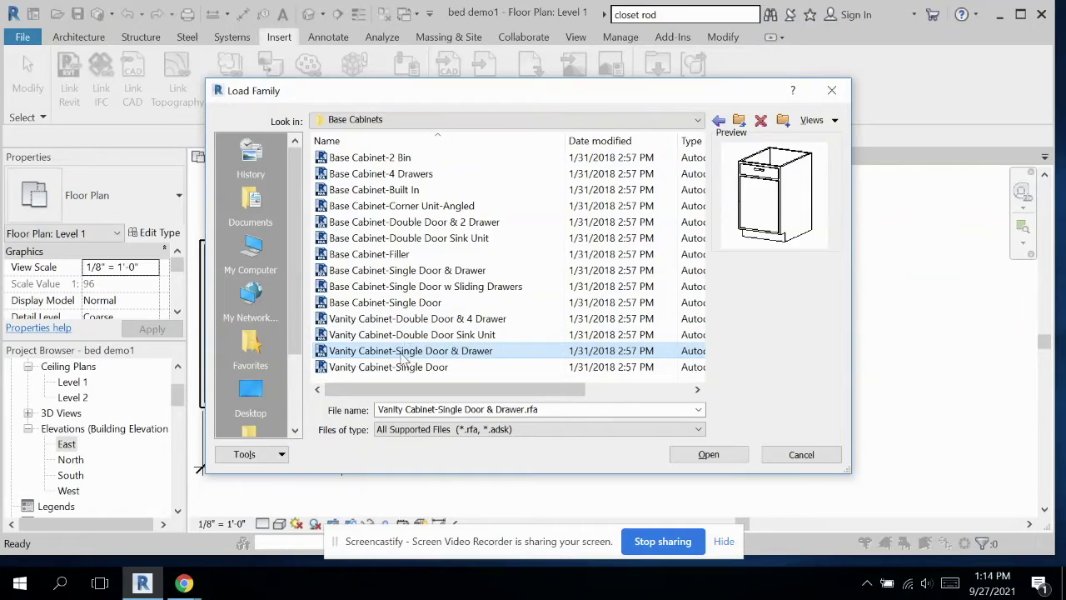
pyautogui.click(397, 368)
pyautogui.click(414, 323)
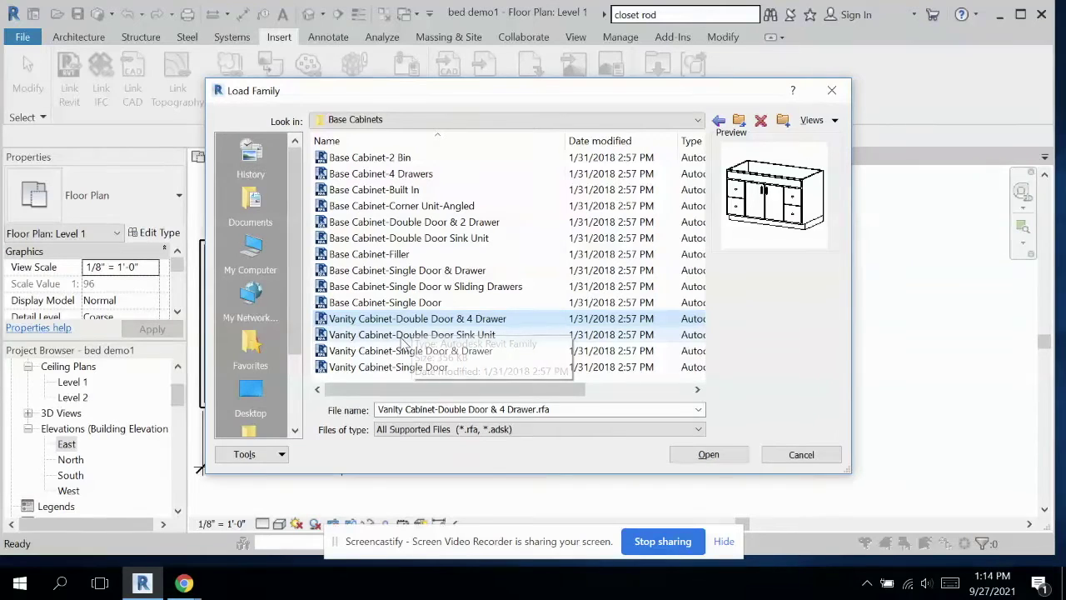
pyautogui.click(402, 335)
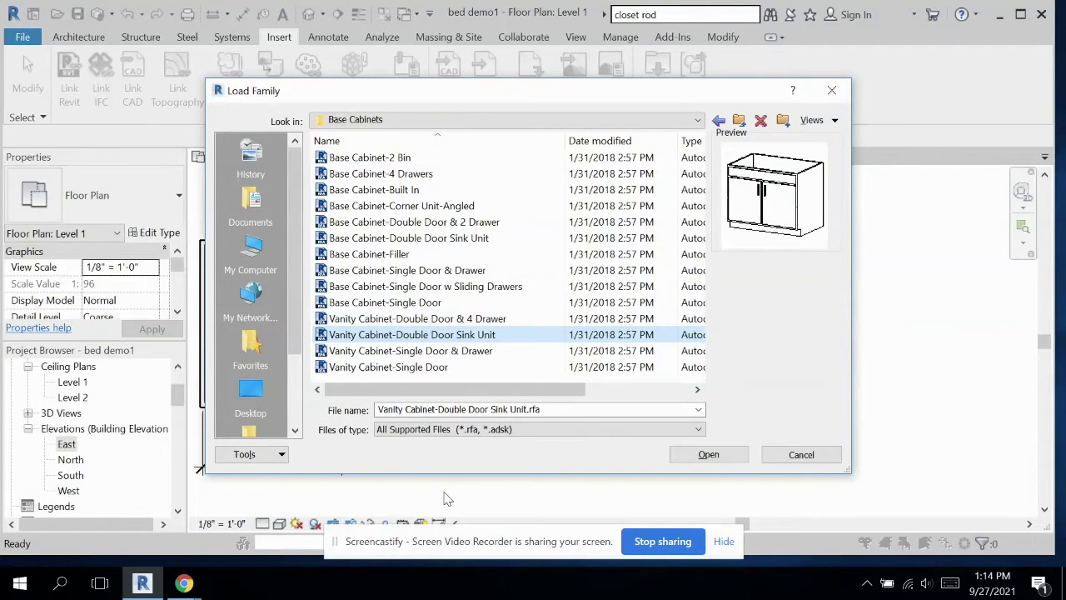
pyautogui.click(723, 454)
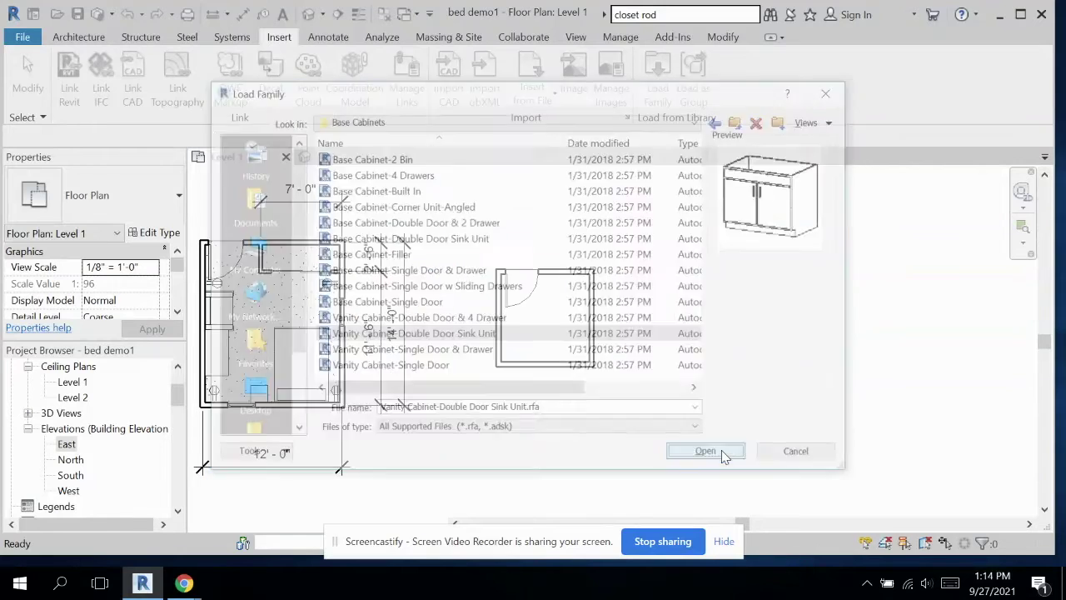
# List the Vanity Cabinet-Double Door Sink Unit's 24" to 48" size types under Families > Casework and widen the side panels.
pyautogui.click(27, 428)
pyautogui.scroll(-5, 34, 420)
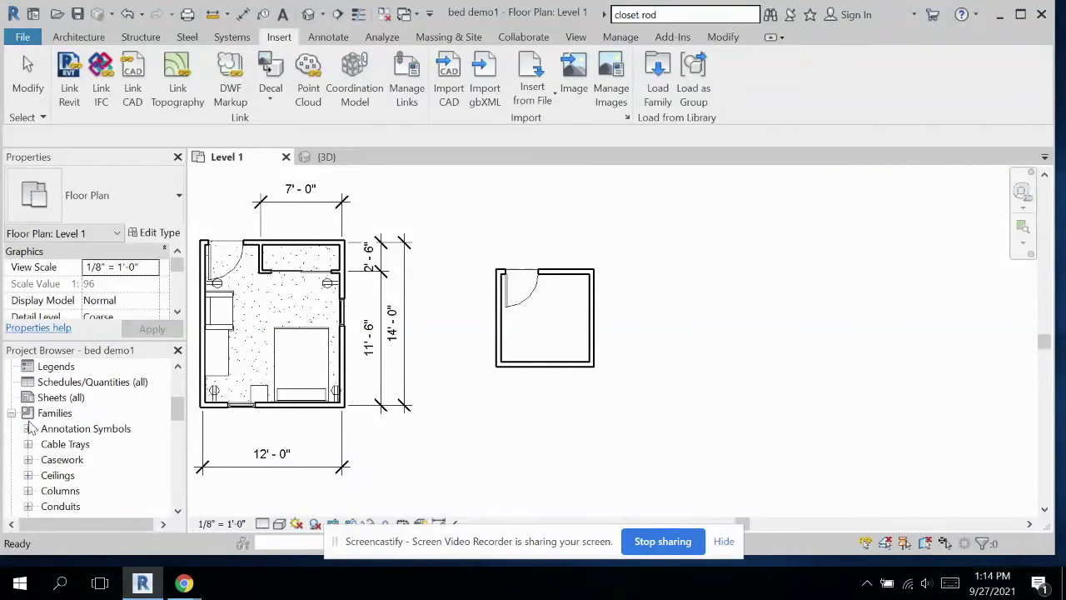
pyautogui.scroll(1, 25, 419)
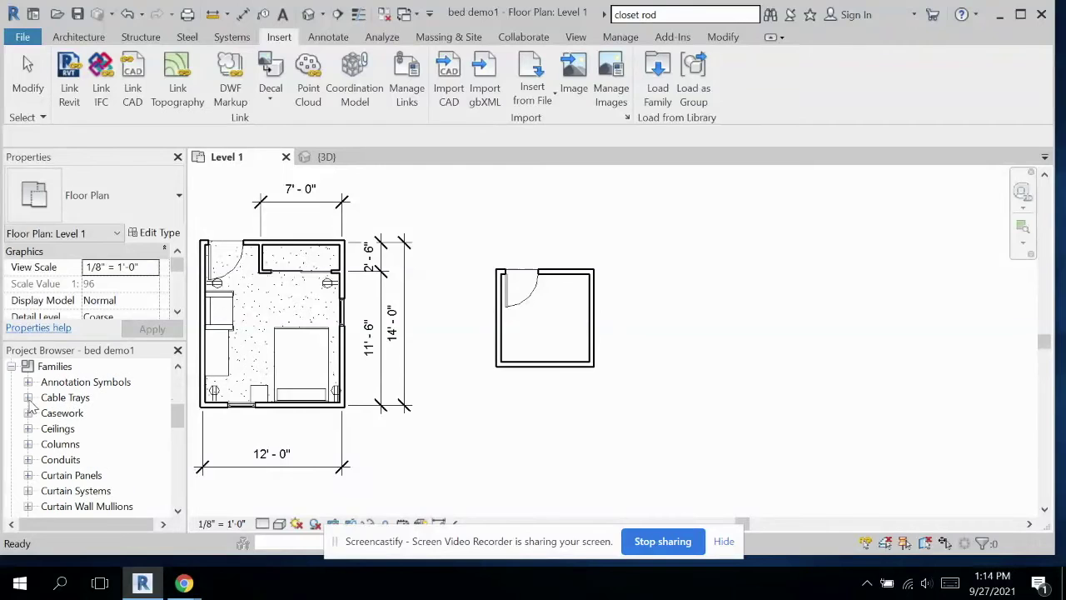
pyautogui.click(27, 413)
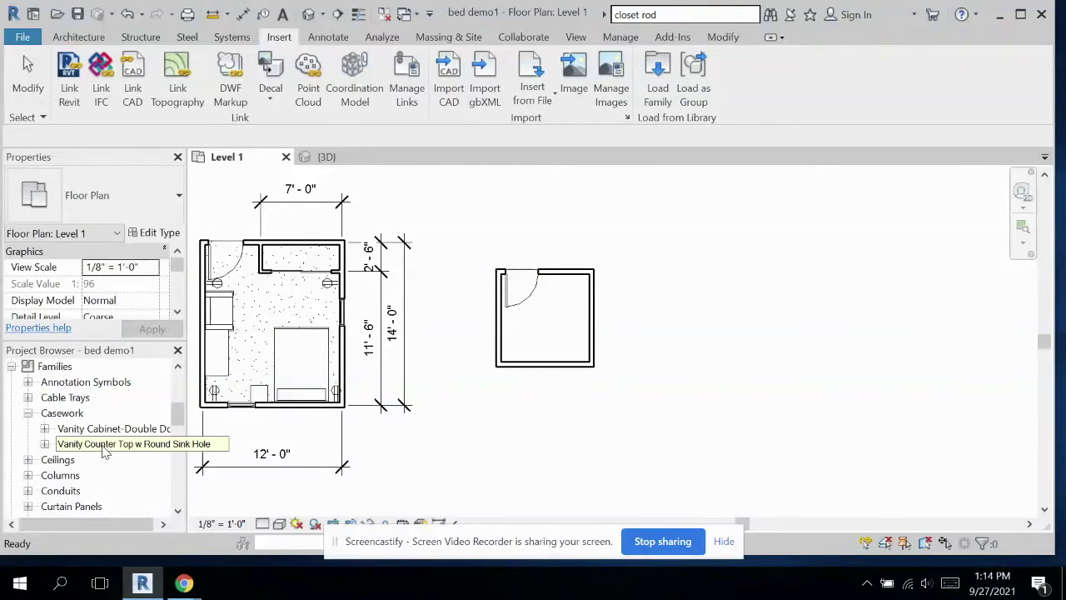
pyautogui.click(100, 428)
pyautogui.click(45, 428)
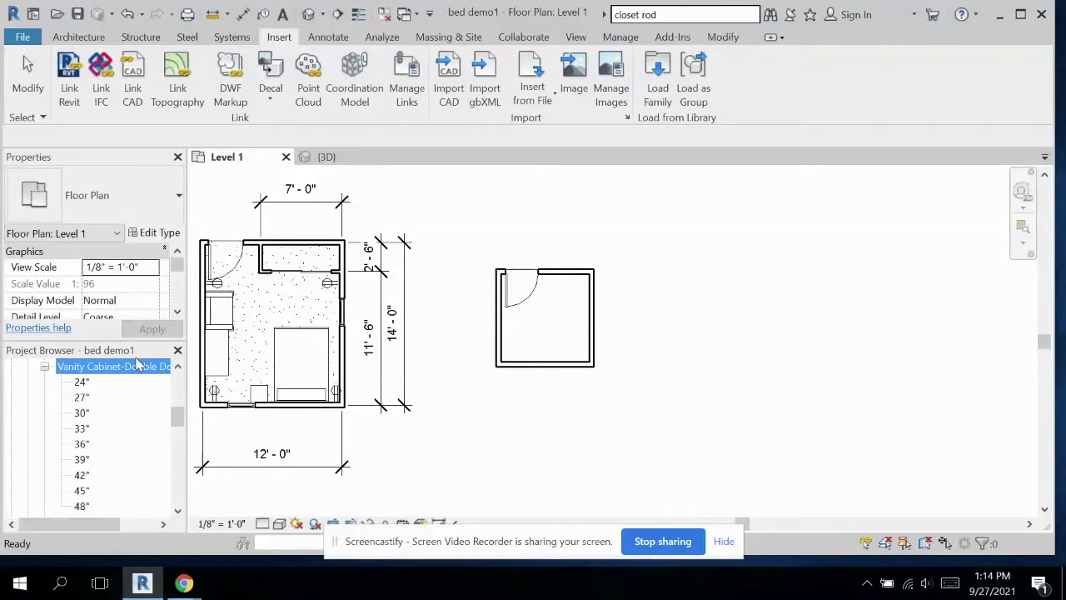
pyautogui.moveTo(185, 395); pyautogui.dragTo(230, 398)
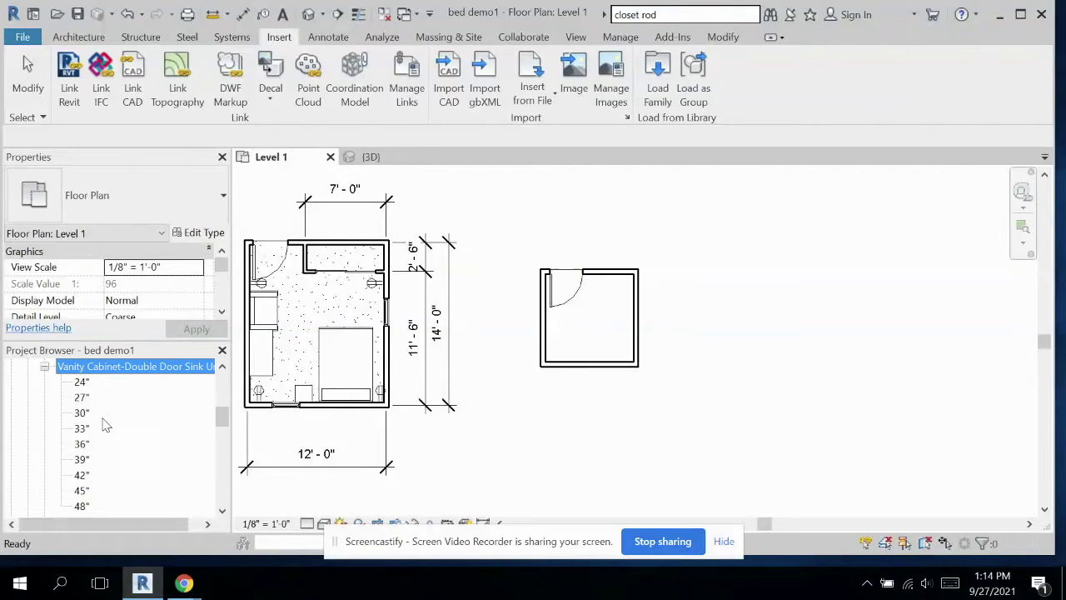
pyautogui.click(636, 308)
# Make the room's 8'-0" bottom dimension and its 8'-0" and 3'-6" right-side dimensions permanent.
pyautogui.click(589, 420)
pyautogui.press('Escape')
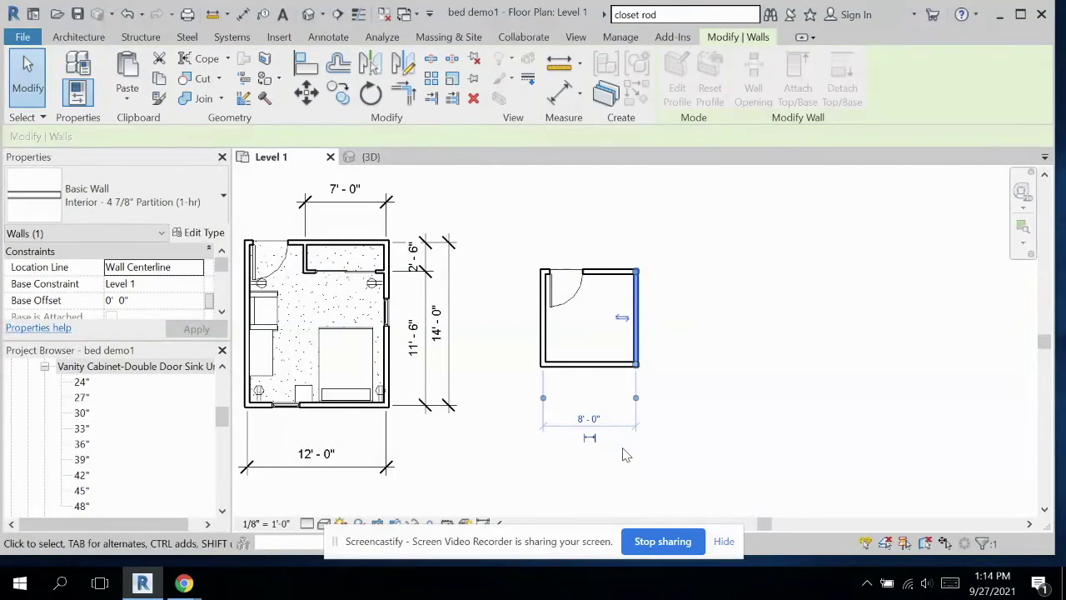
pyautogui.click(588, 439)
pyautogui.click(610, 369)
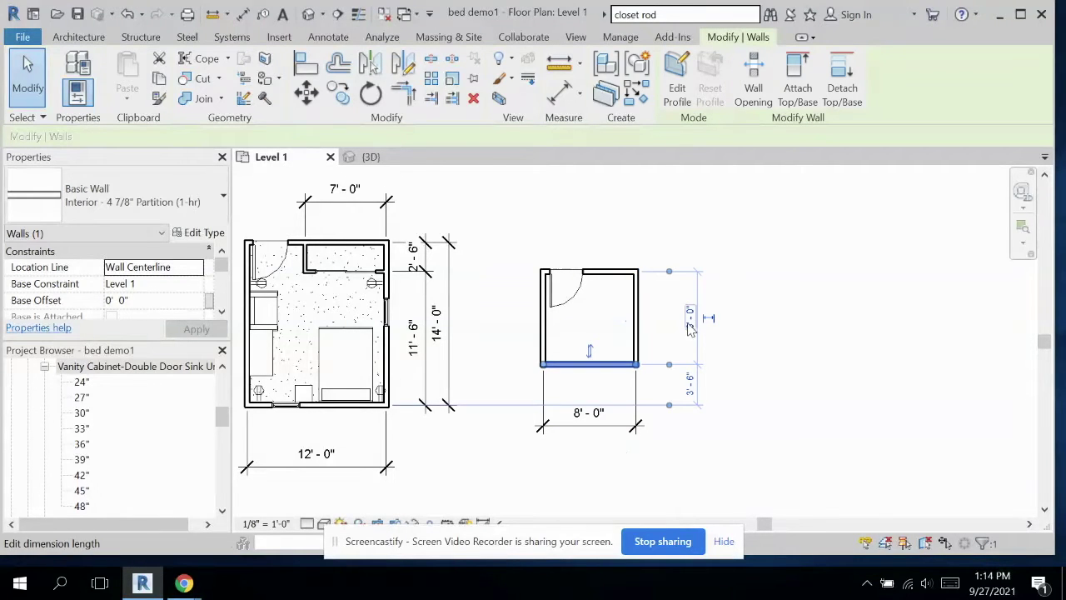
pyautogui.click(709, 324)
pyautogui.click(714, 449)
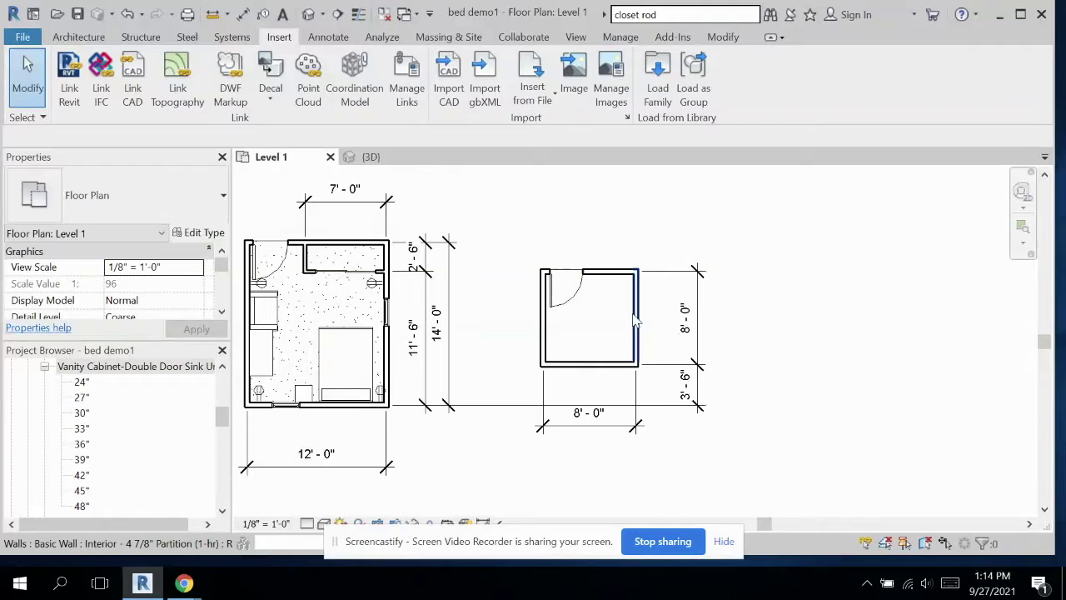
# Add a 4'-7" aligned dimension from the right wall to the door edge, above the room.
pyautogui.click(623, 273)
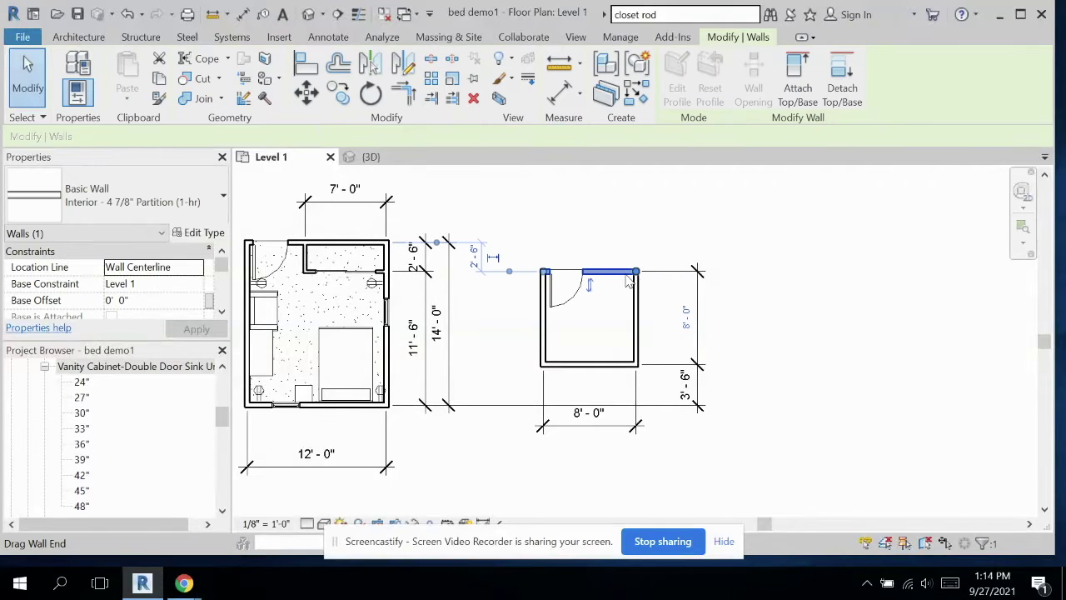
pyautogui.click(636, 298)
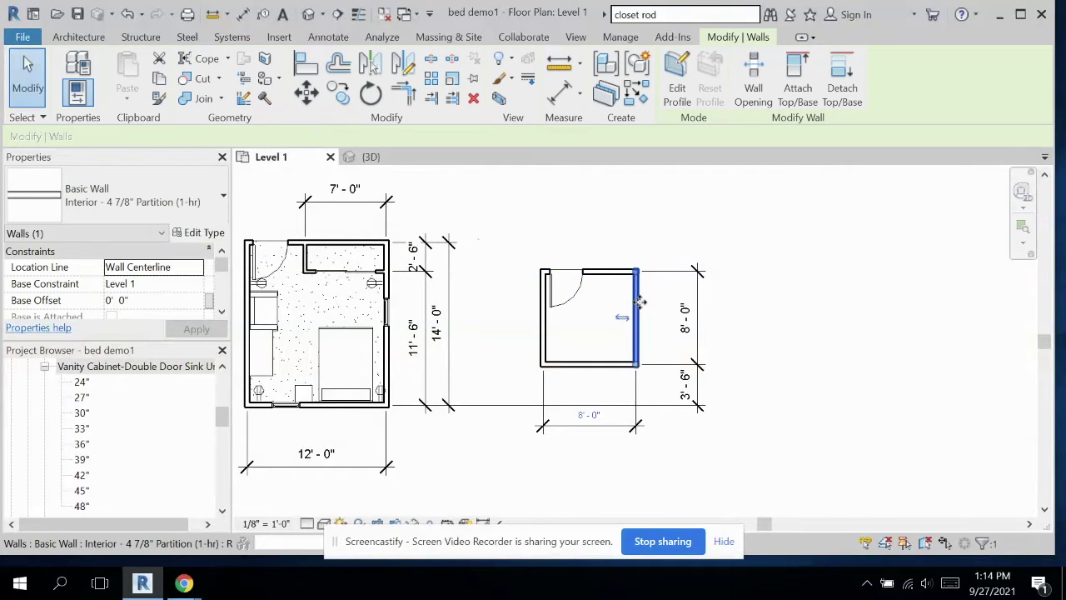
pyautogui.click(609, 271)
pyautogui.click(611, 236)
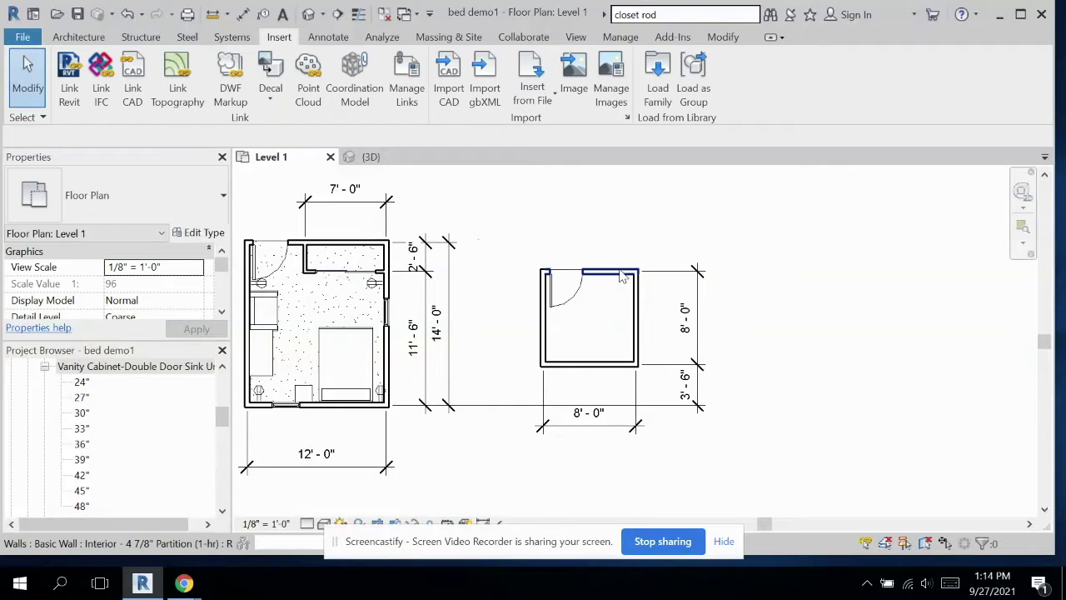
pyautogui.click(636, 313)
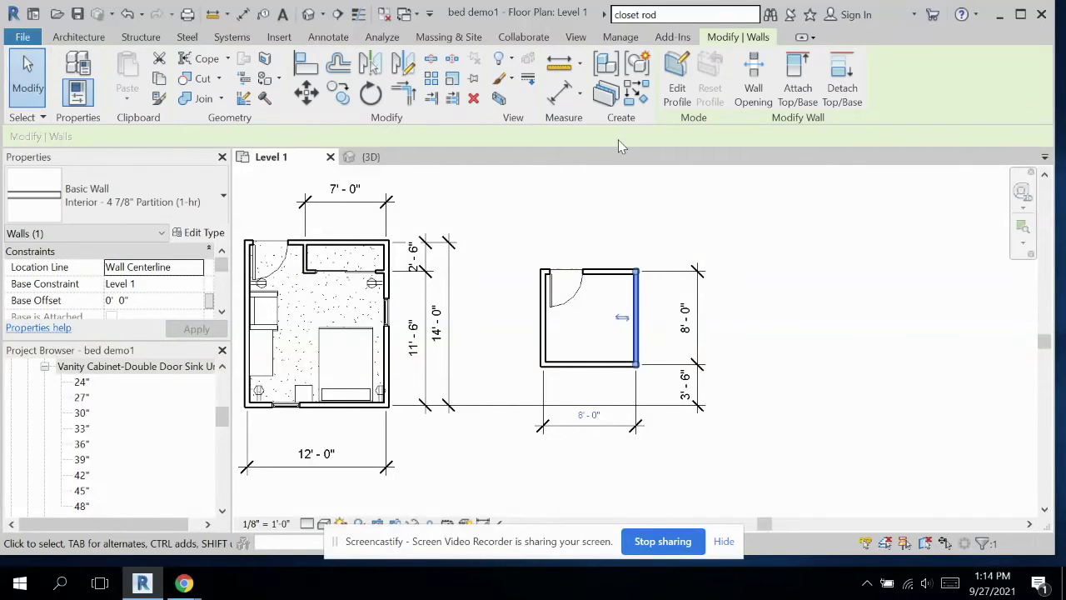
pyautogui.click(563, 90)
pyautogui.click(636, 287)
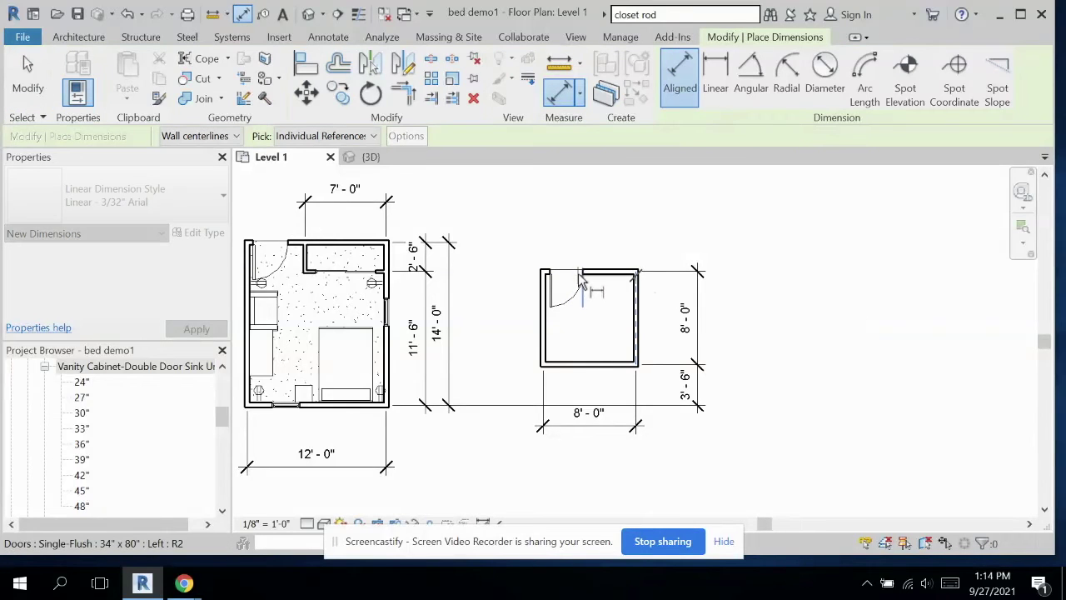
pyautogui.click(585, 281)
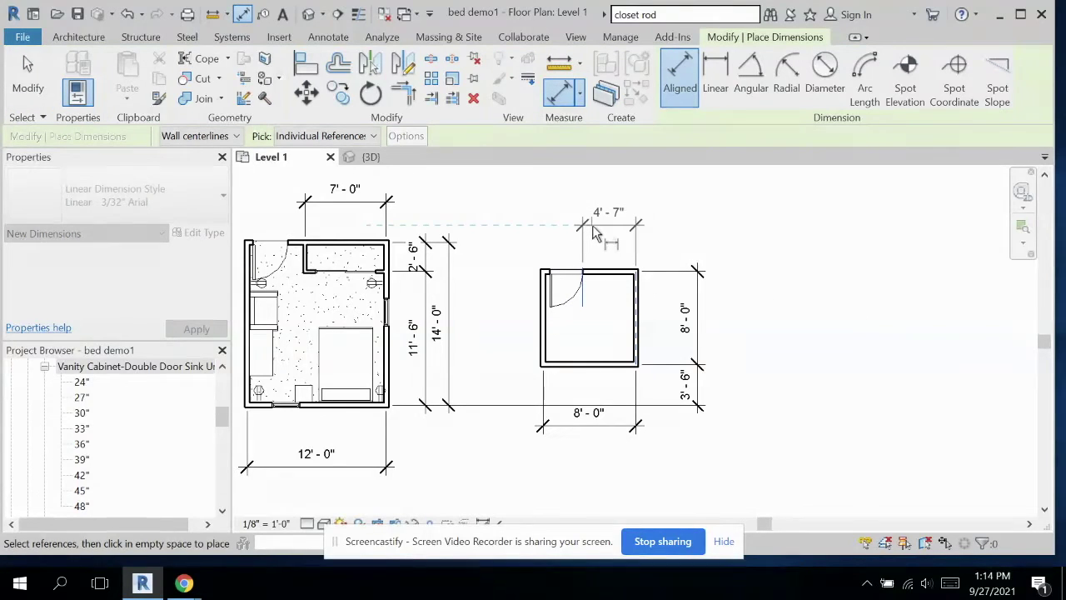
pyautogui.click(596, 233)
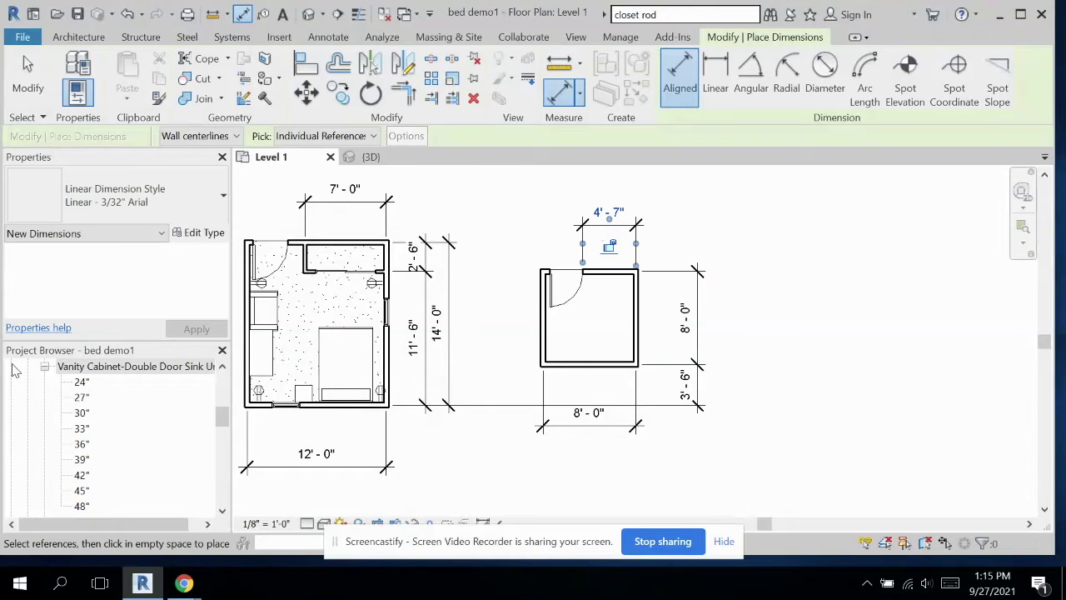
pyautogui.press('Escape')
pyautogui.press('Escape')
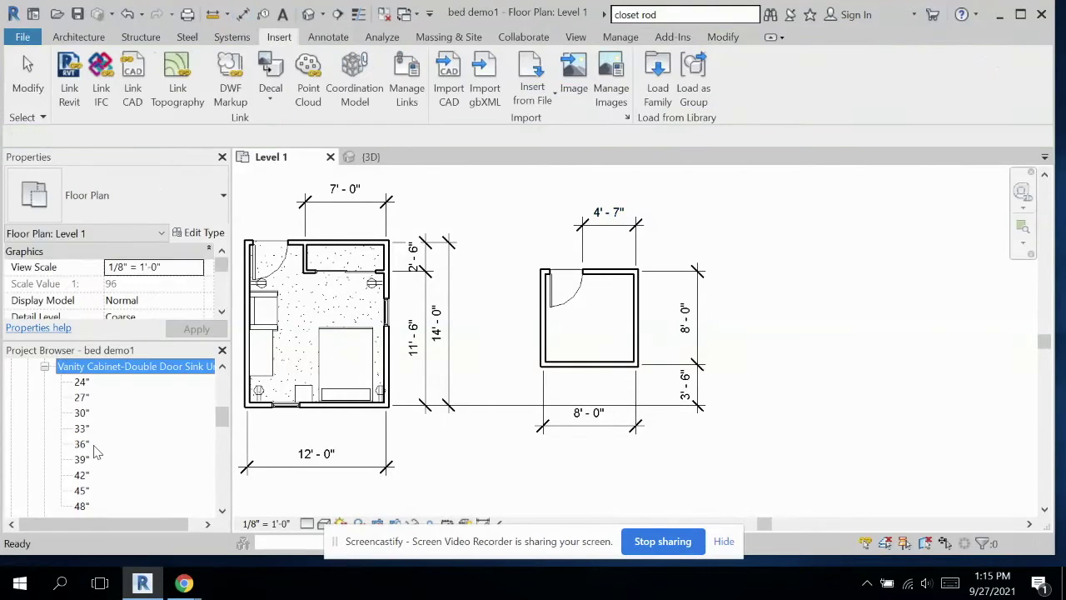
# Place a 36" vanity cabinet in the closet corner, then undo it.
pyautogui.click(82, 445)
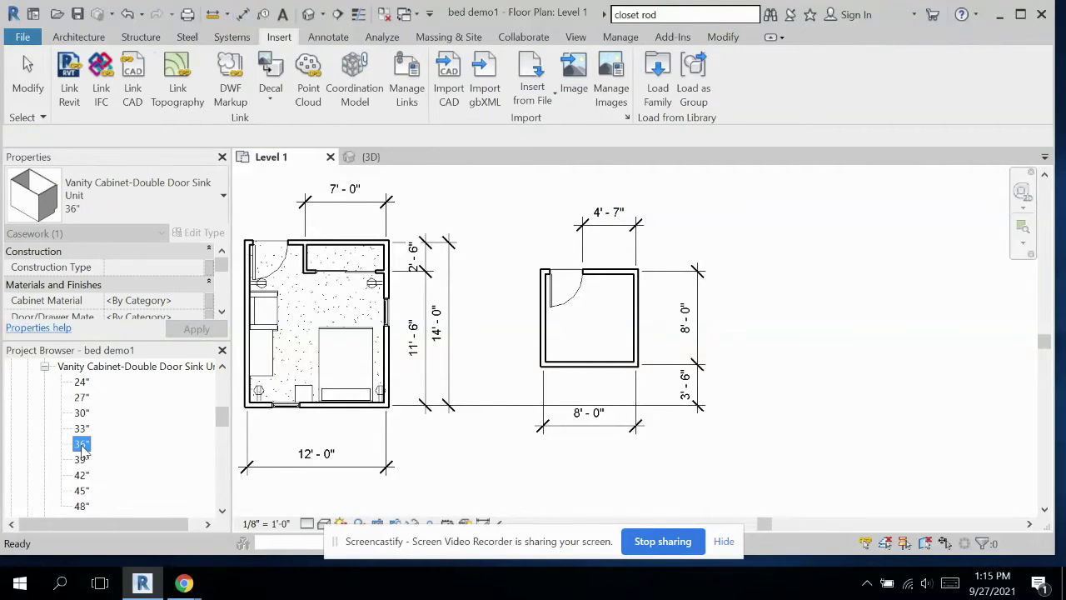
pyautogui.doubleClick(82, 444)
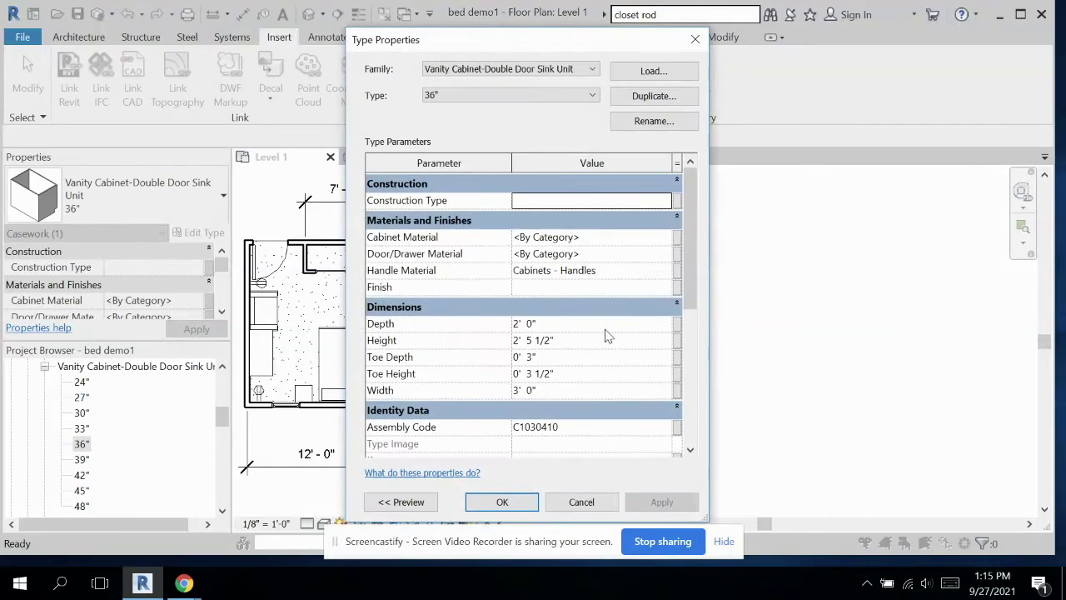
pyautogui.click(526, 505)
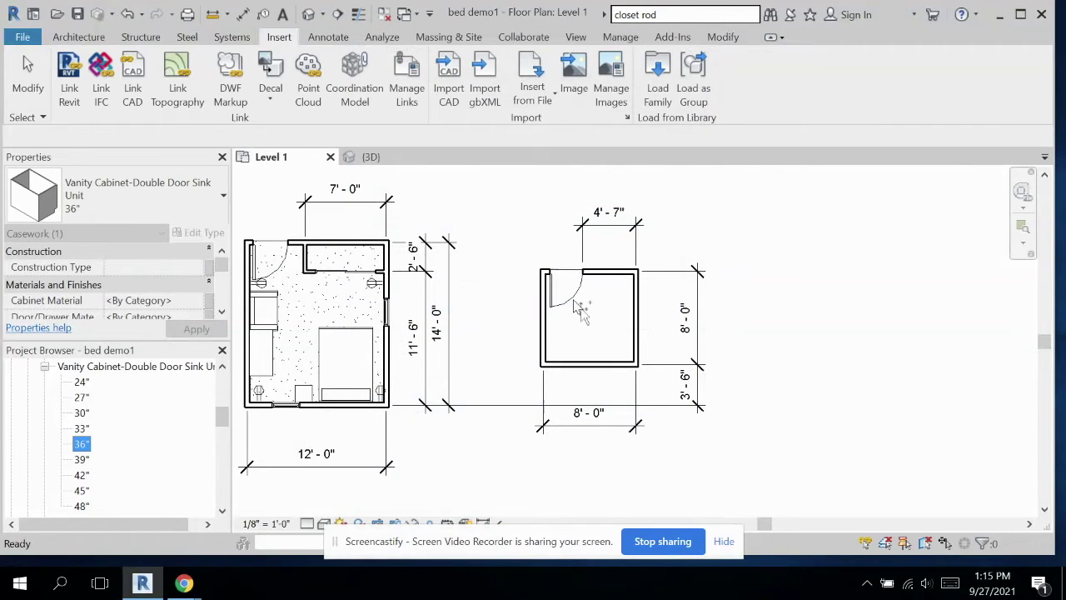
pyautogui.moveTo(612, 296); pyautogui.dragTo(612, 292)
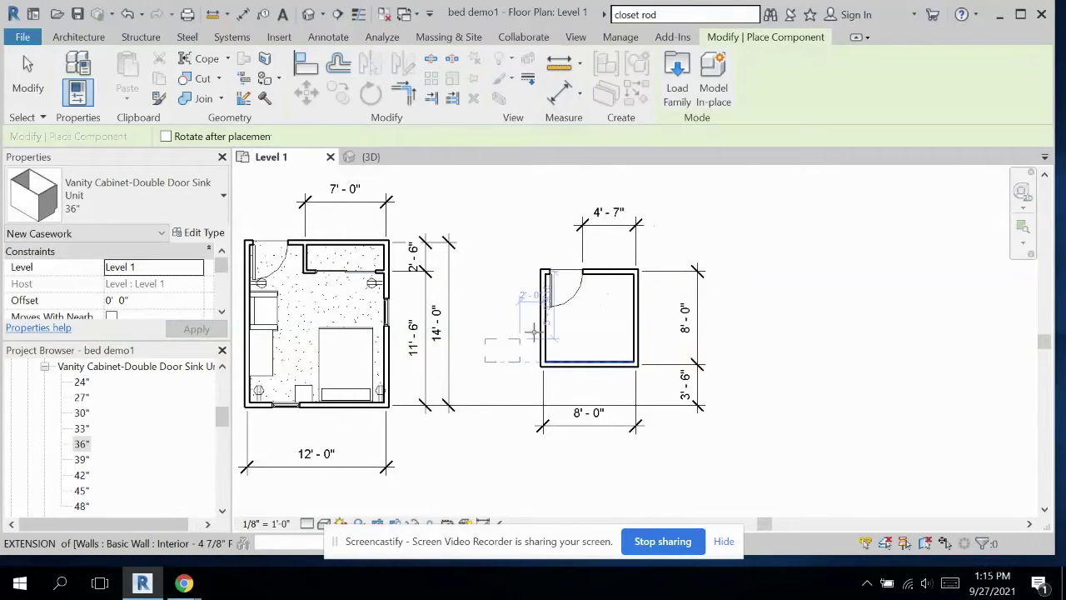
pyautogui.click(654, 357)
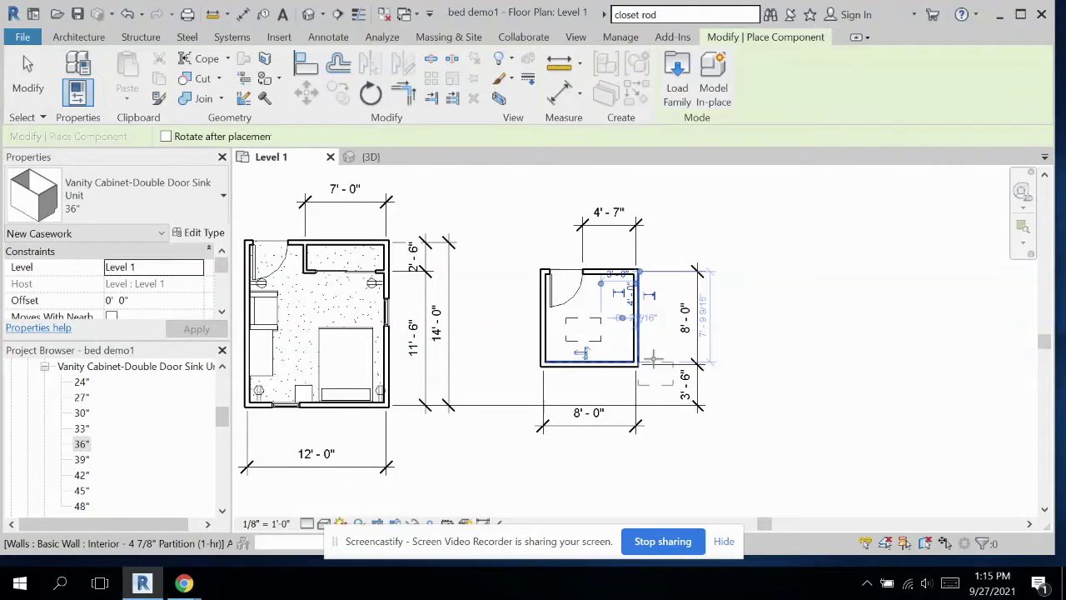
pyautogui.hotkey('ctrl', 'z')
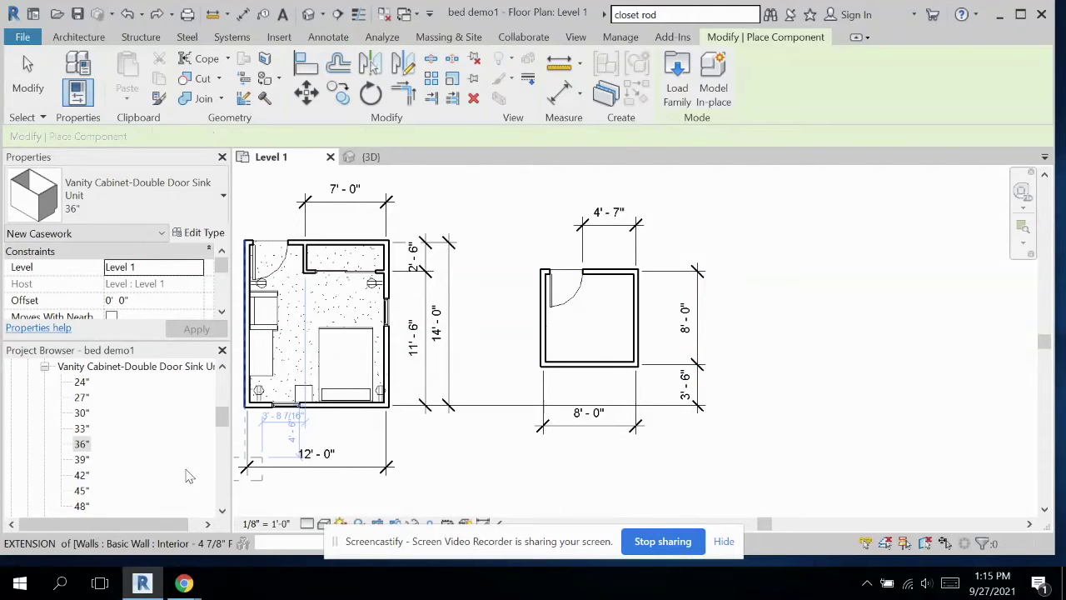
# Bring the 42" vanity cabinet into the closet just below its top wall.
pyautogui.scroll(-1, 125, 470)
pyautogui.click(83, 459)
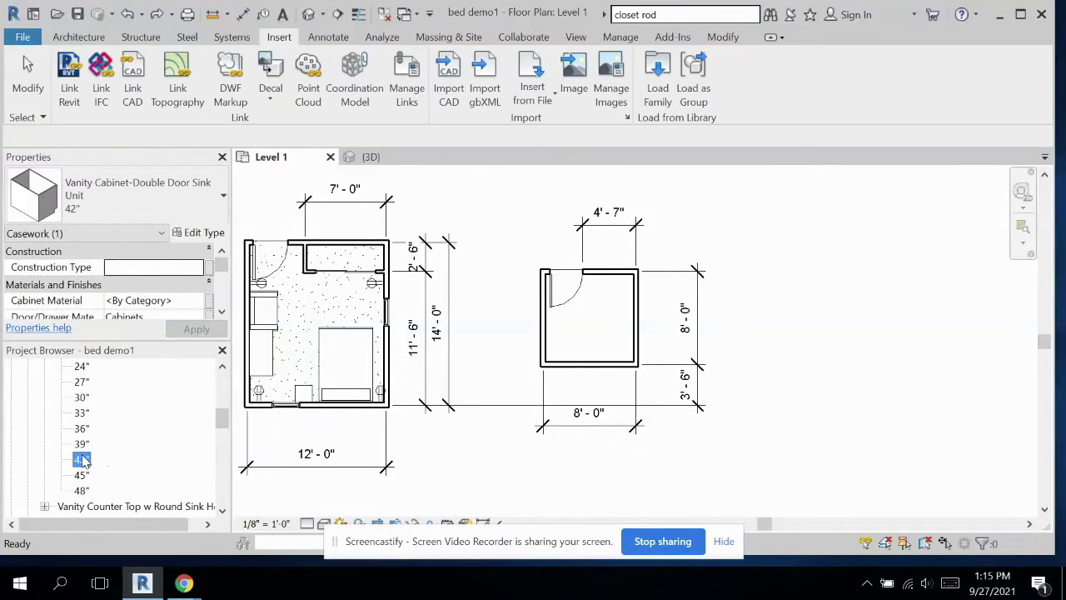
pyautogui.moveTo(605, 298); pyautogui.dragTo(605, 297)
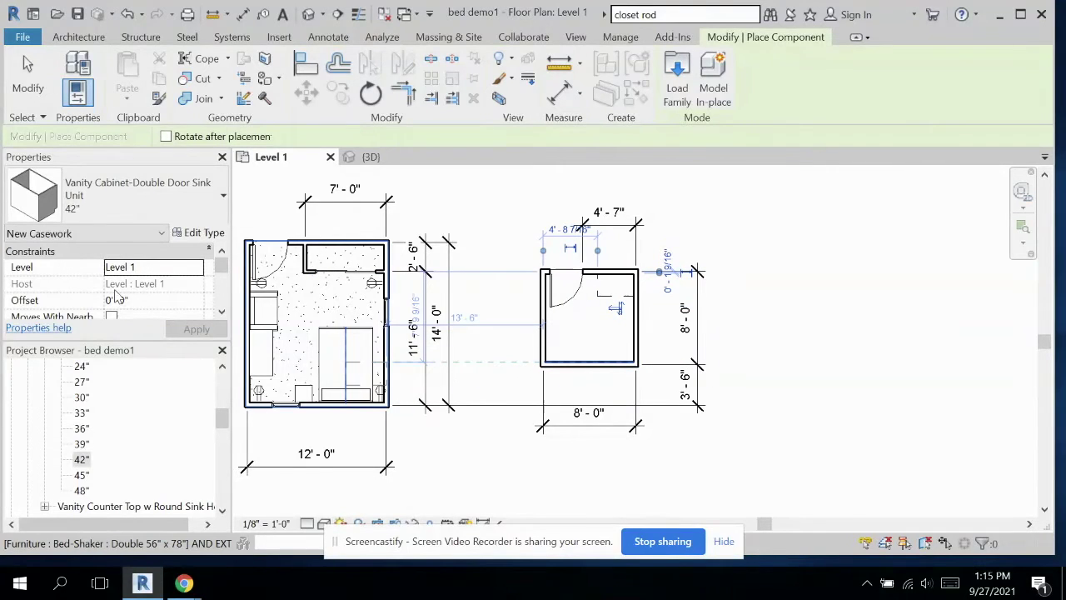
pyautogui.scroll(-2, 100, 441)
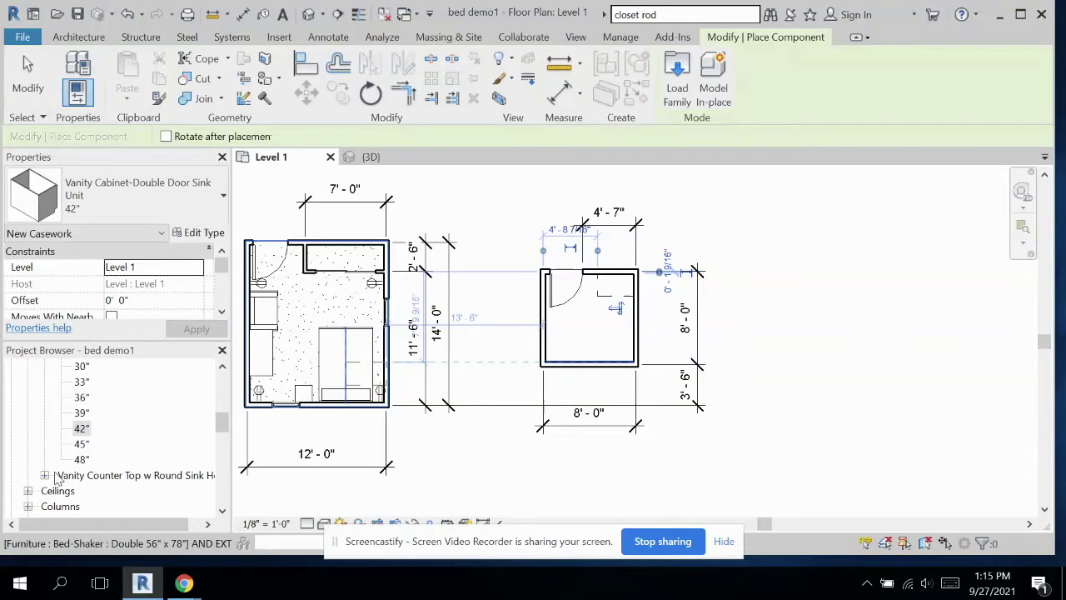
# Place a 24" Depth Vanity Counter Top w Round Sink Hole against the closet's top wall.
pyautogui.click(44, 475)
pyautogui.scroll(-1, 72, 462)
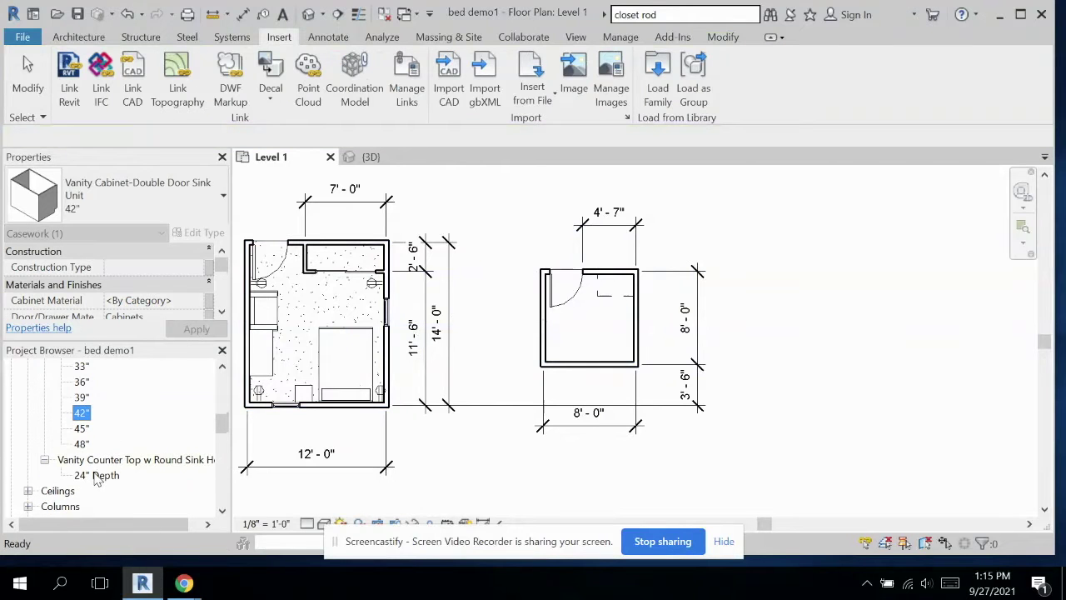
pyautogui.click(98, 475)
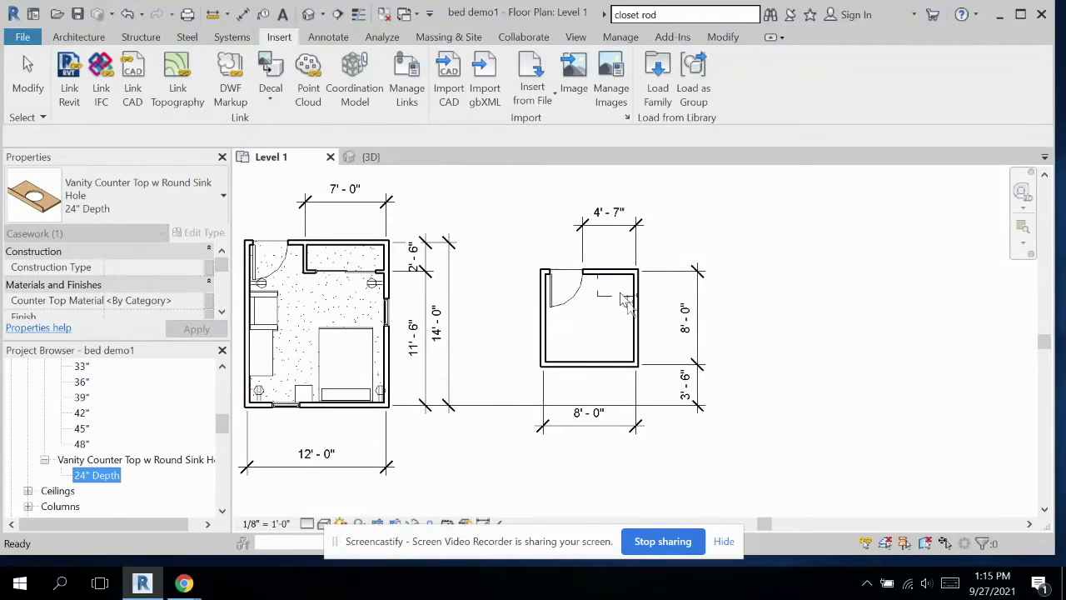
pyautogui.moveTo(620, 283); pyautogui.dragTo(614, 282)
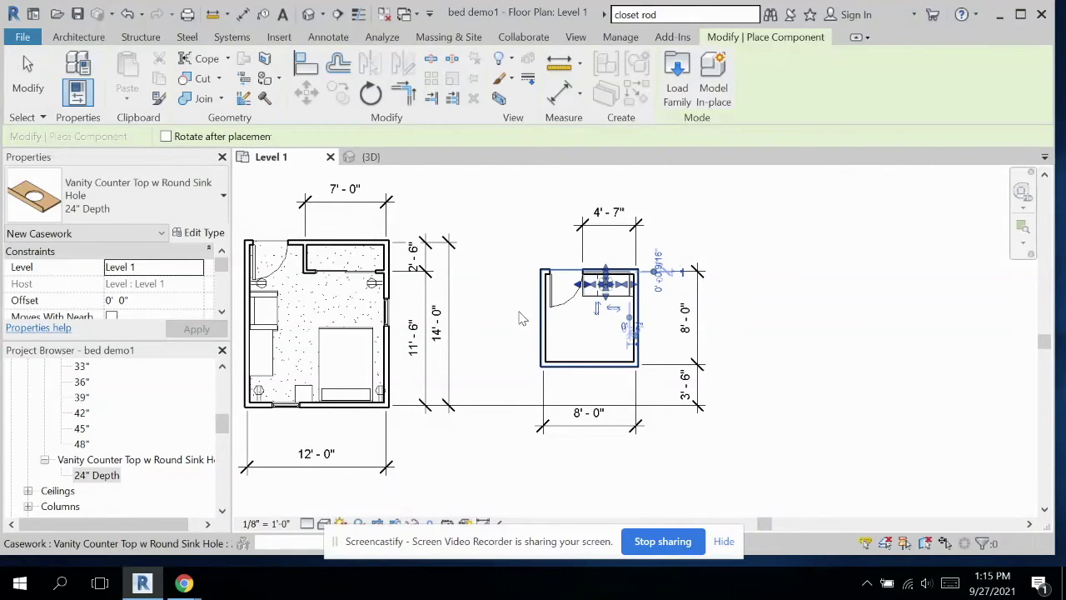
pyautogui.scroll(5, 616, 282)
pyautogui.click(620, 277)
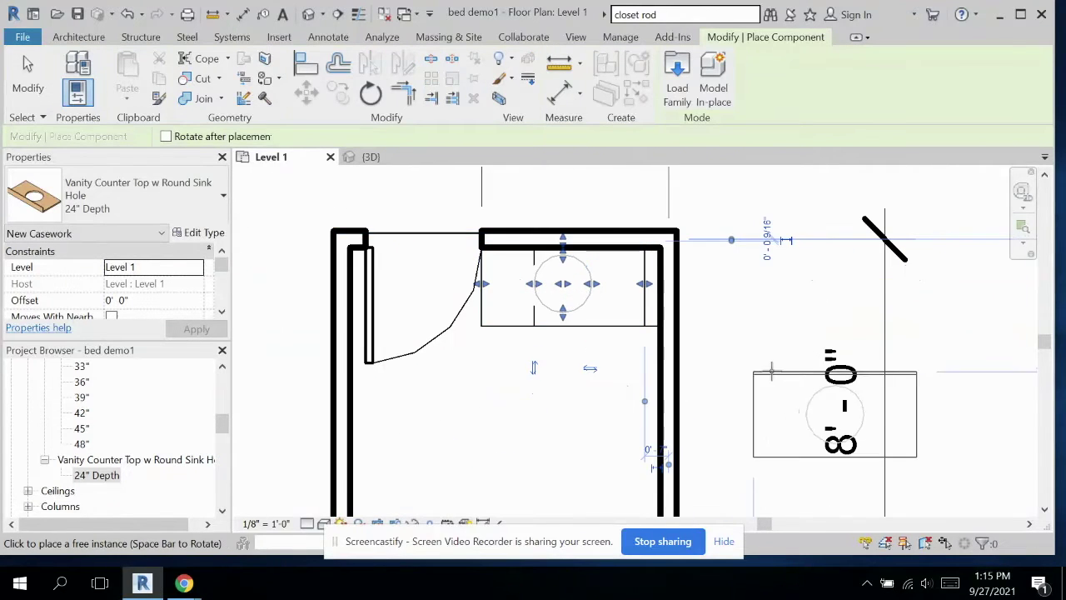
pyautogui.press('Escape')
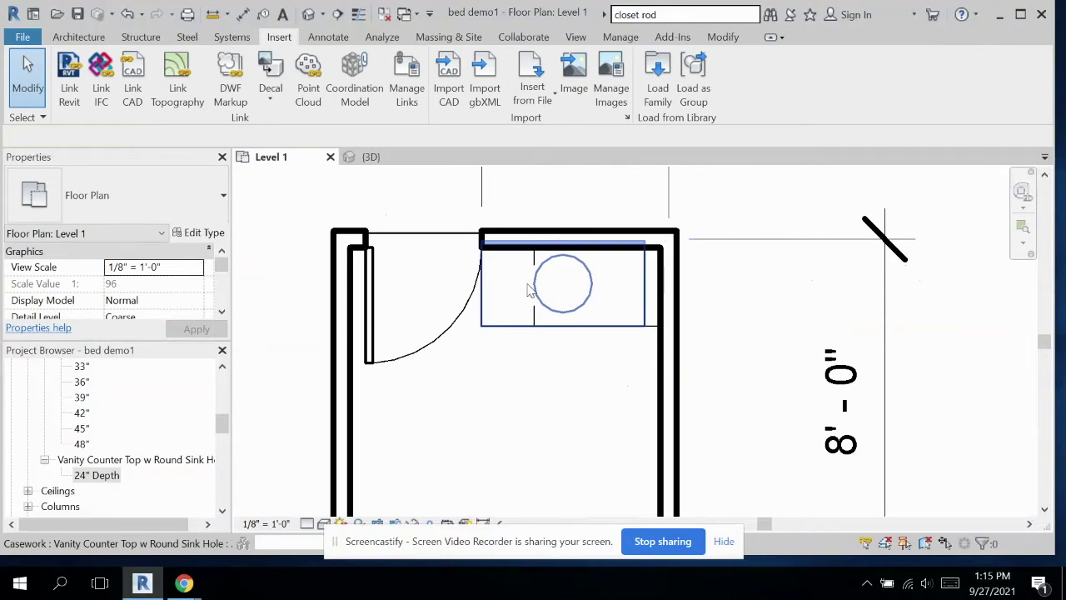
# Shorten the counter top and slide it into the closet's right corner.
pyautogui.click(625, 280)
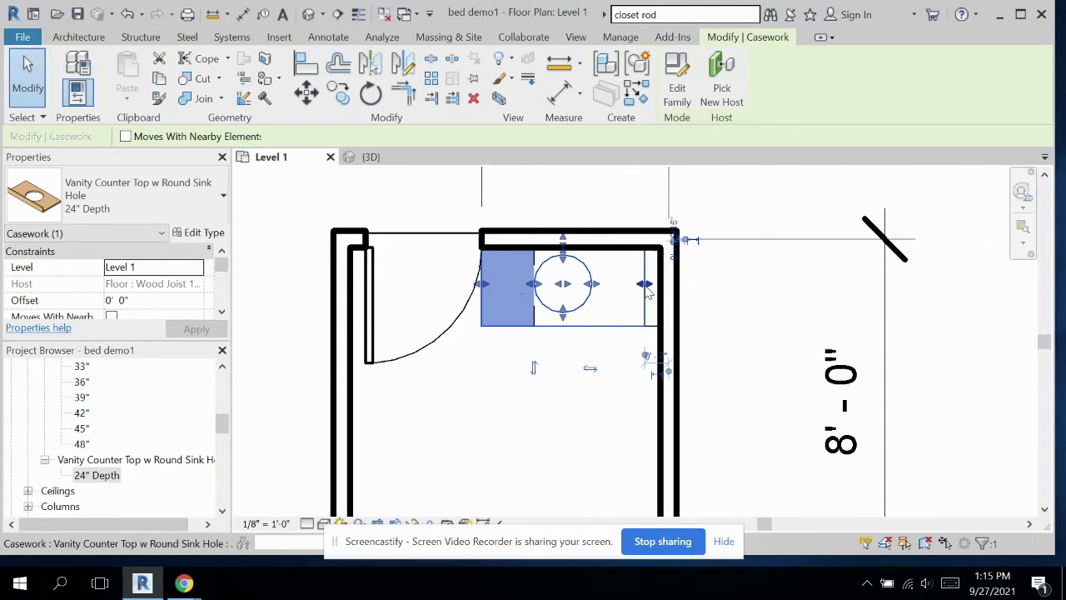
pyautogui.moveTo(646, 284); pyautogui.dragTo(655, 280)
pyautogui.moveTo(547, 300); pyautogui.dragTo(534, 275)
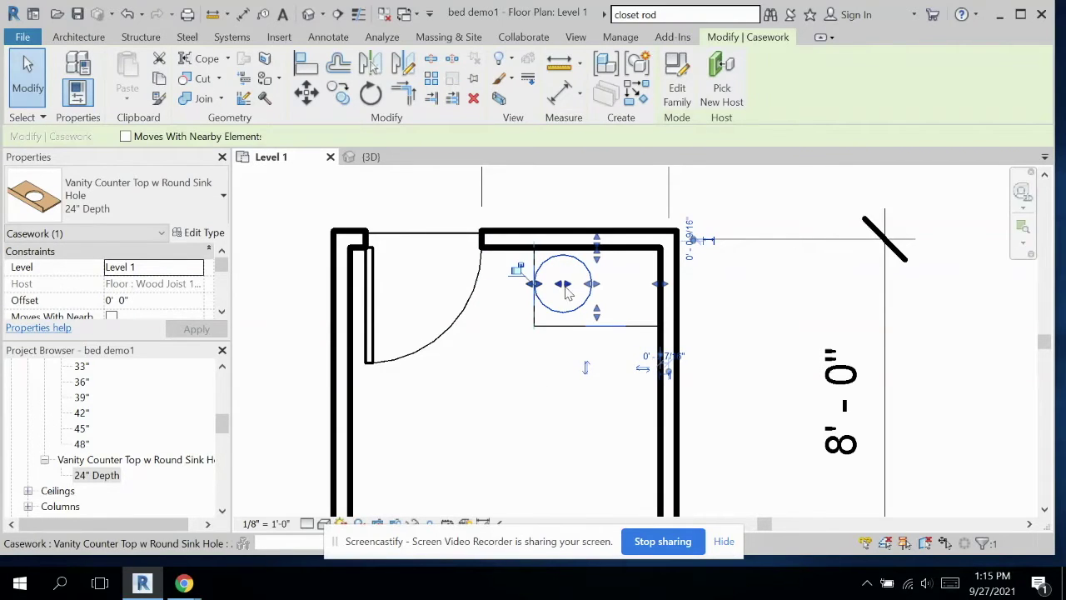
pyautogui.moveTo(564, 283); pyautogui.dragTo(597, 288)
pyautogui.click(602, 369)
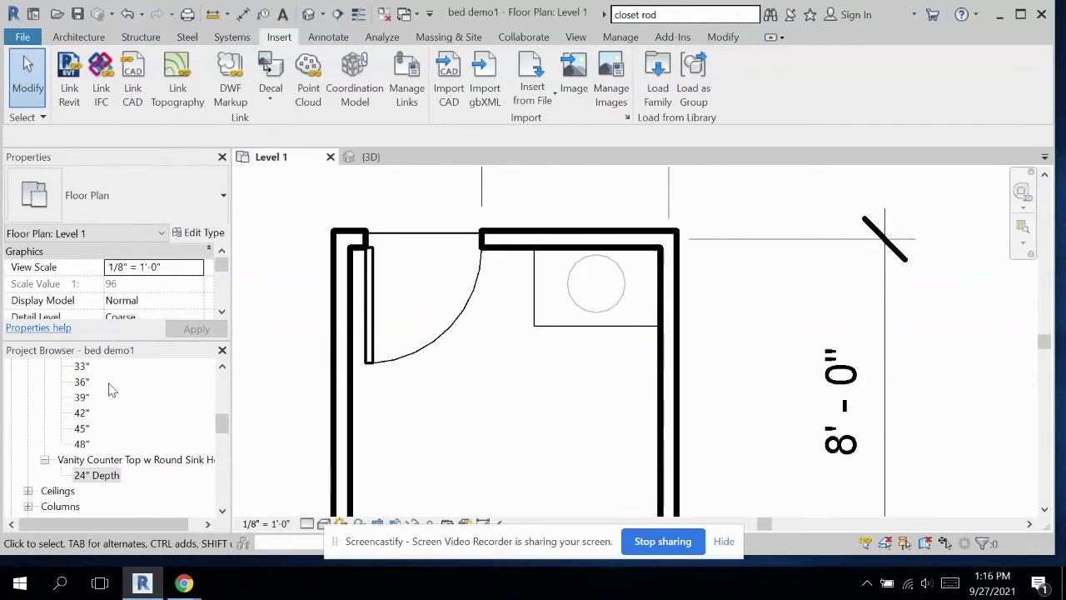
pyautogui.scroll(1, 189, 429)
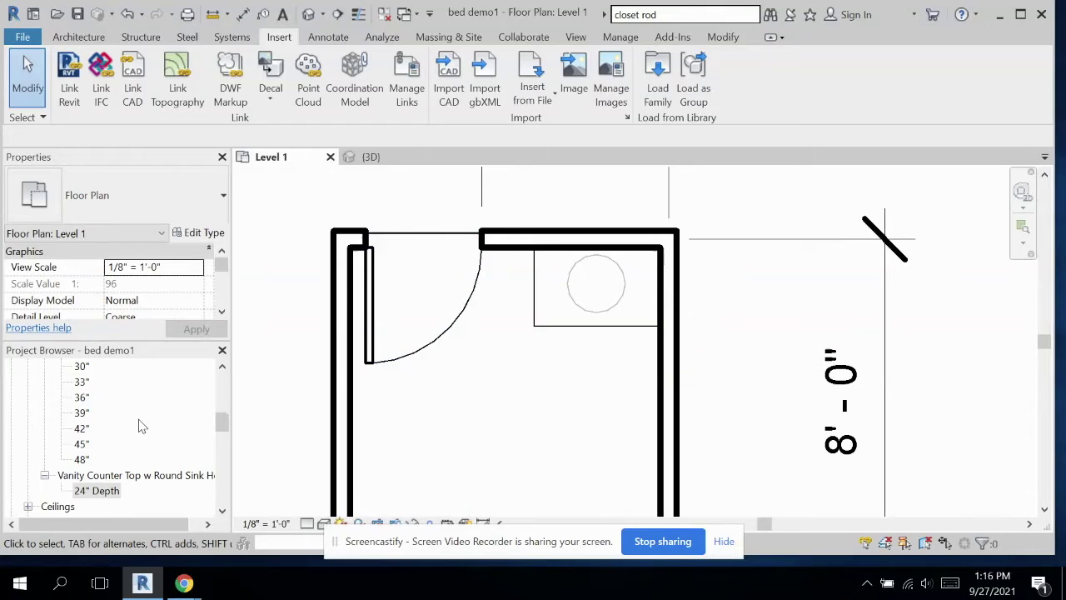
# Place a 19" x 19" Sink Vanity-Round in the counter top.
pyautogui.scroll(-7, 137, 428)
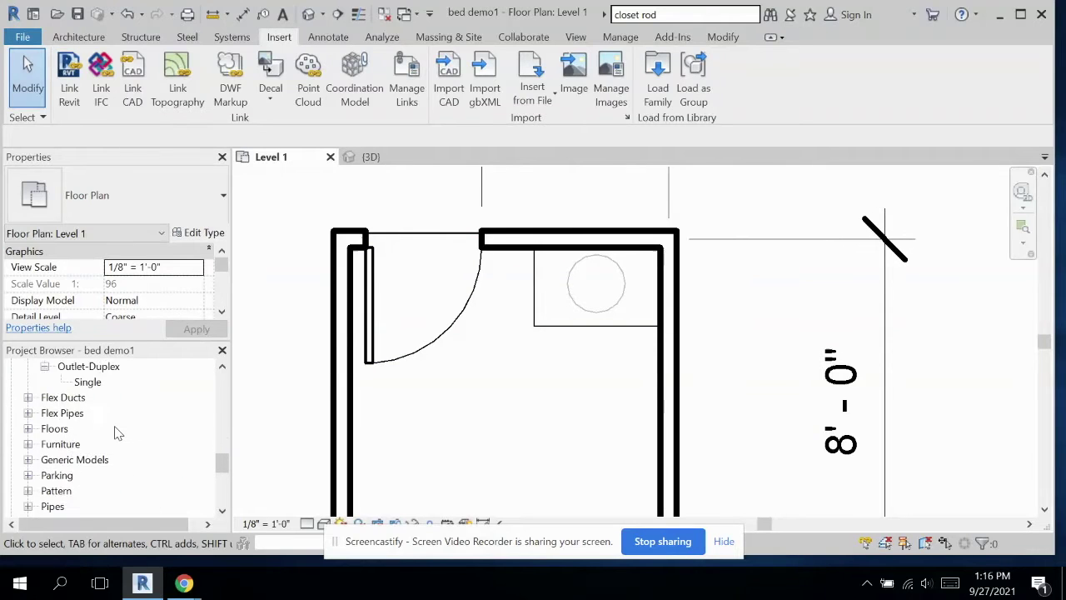
pyautogui.scroll(-2, 117, 432)
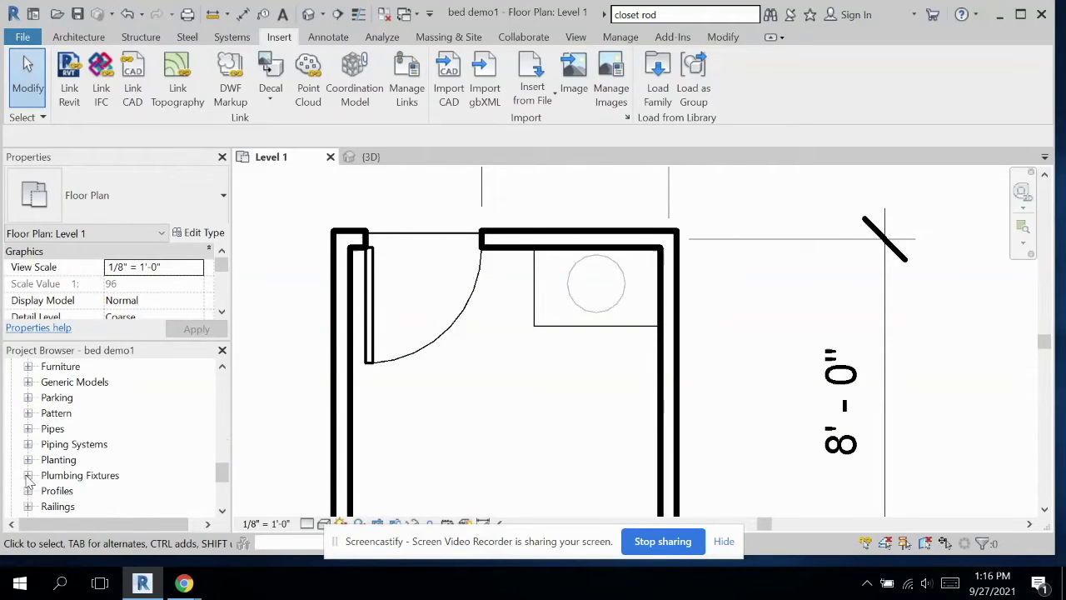
pyautogui.click(27, 474)
pyautogui.scroll(-1, 38, 471)
pyautogui.click(52, 460)
pyautogui.click(45, 460)
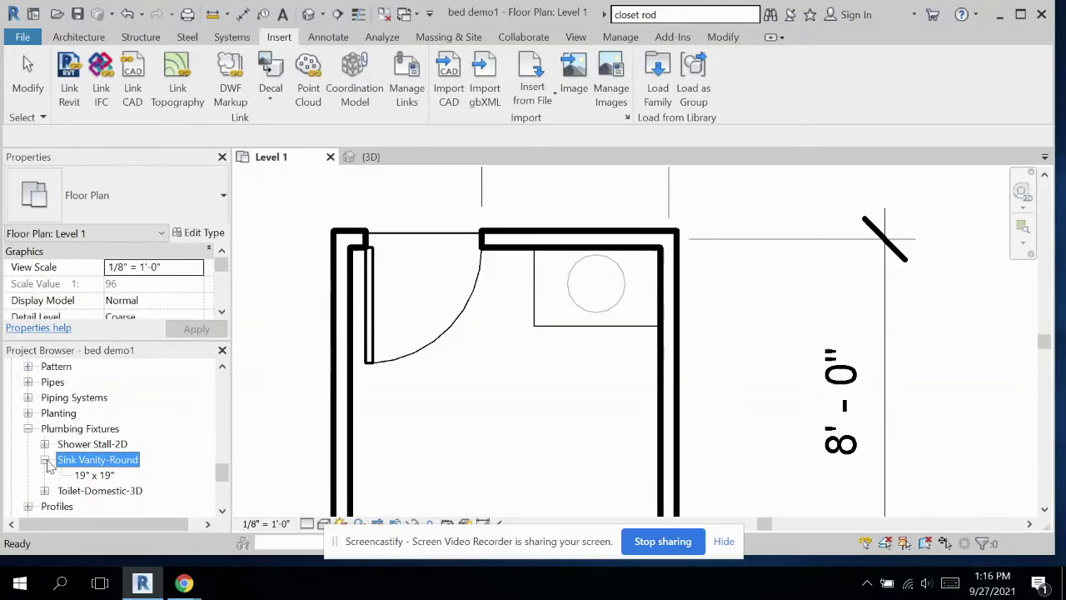
pyautogui.moveTo(90, 476); pyautogui.dragTo(541, 354)
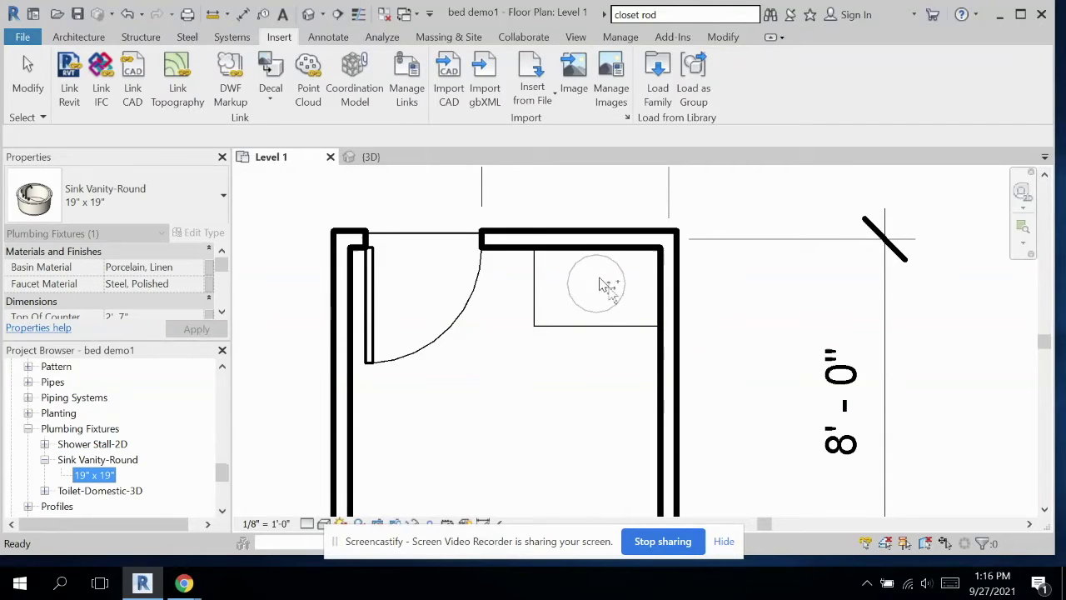
pyautogui.moveTo(600, 284); pyautogui.dragTo(597, 284)
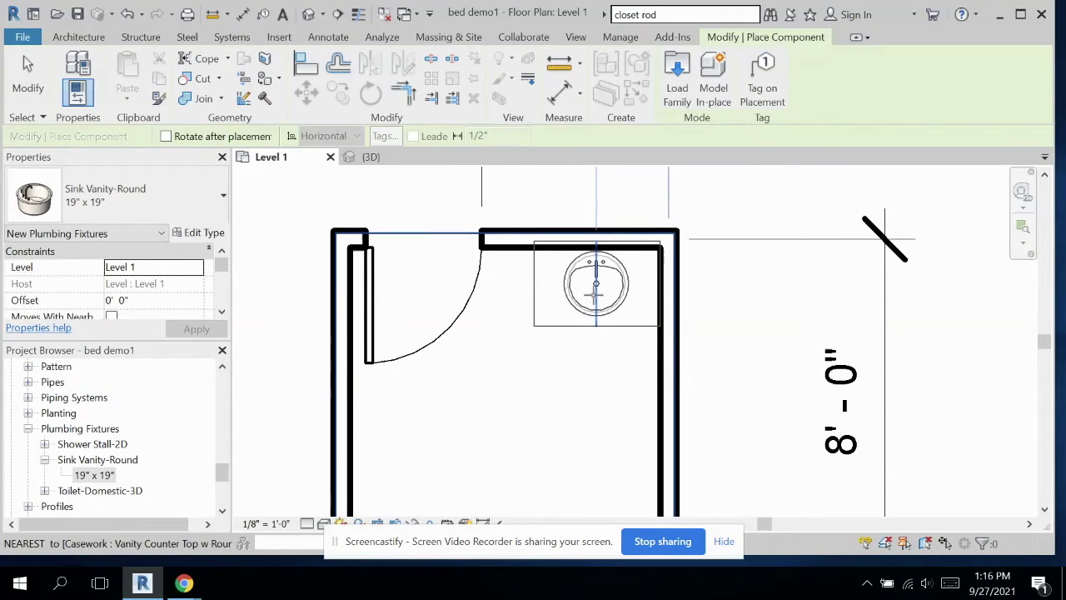
pyautogui.click(595, 291)
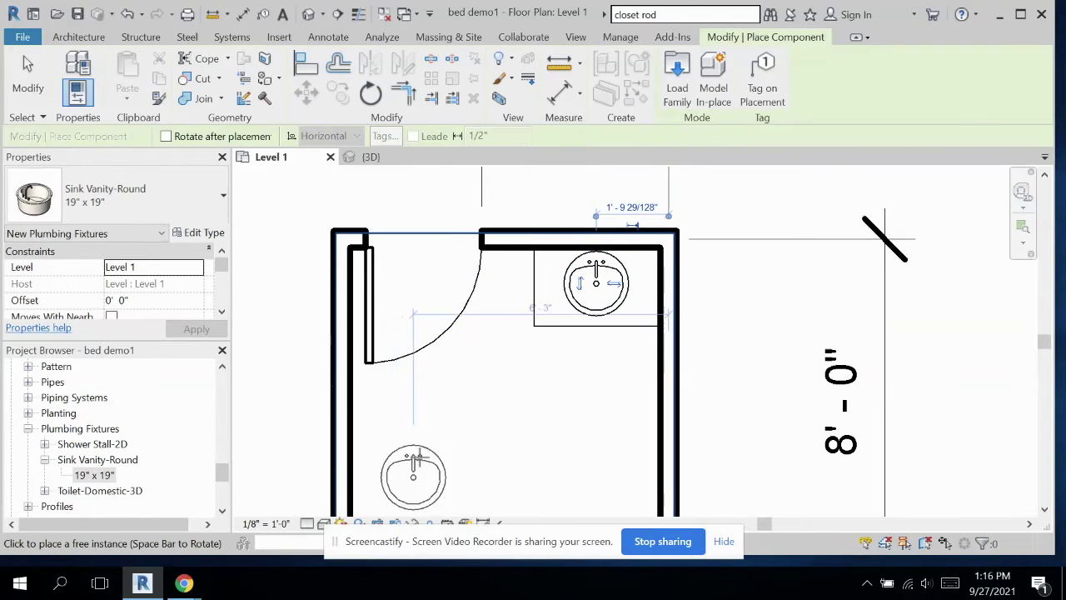
# Place a rotated Toilet-Domestic-3D against the closet's bottom wall.
pyautogui.scroll(-1, 413, 466)
pyautogui.click(45, 491)
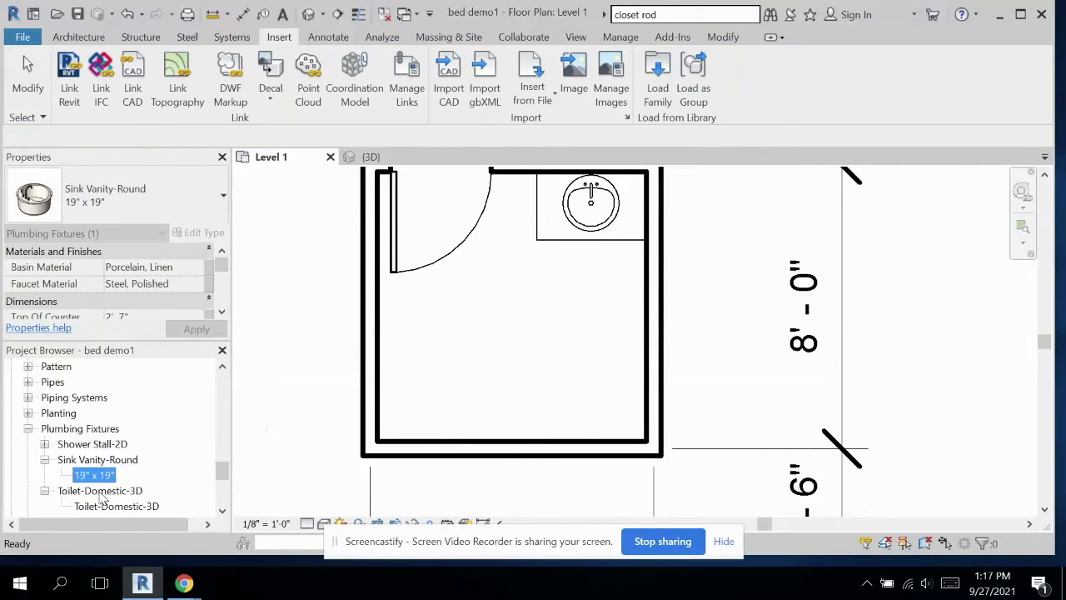
pyautogui.scroll(-1, 92, 499)
pyautogui.click(125, 493)
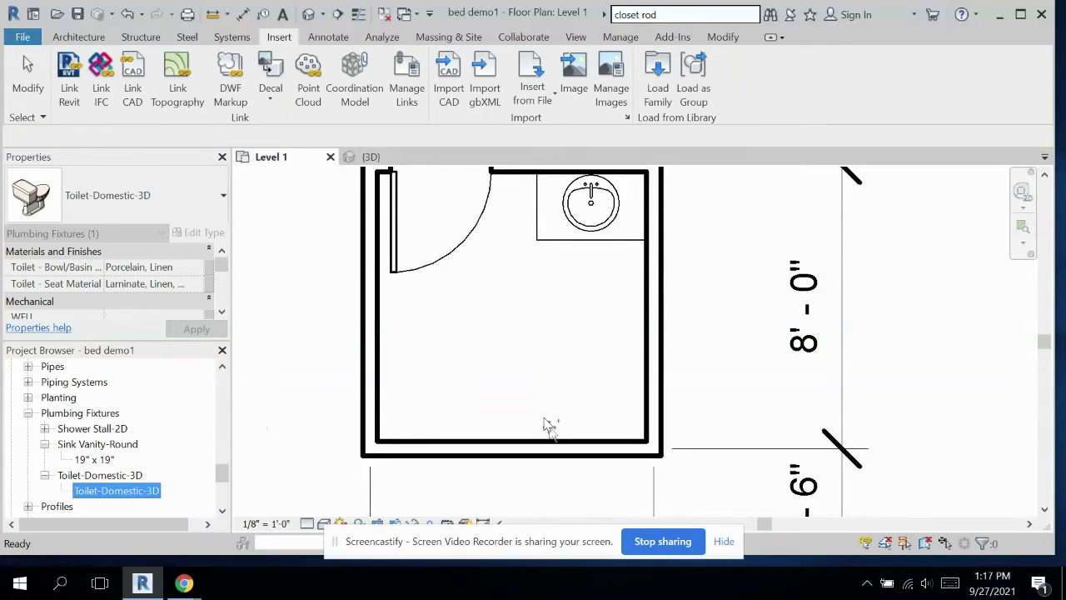
pyautogui.moveTo(581, 388); pyautogui.dragTo(611, 388)
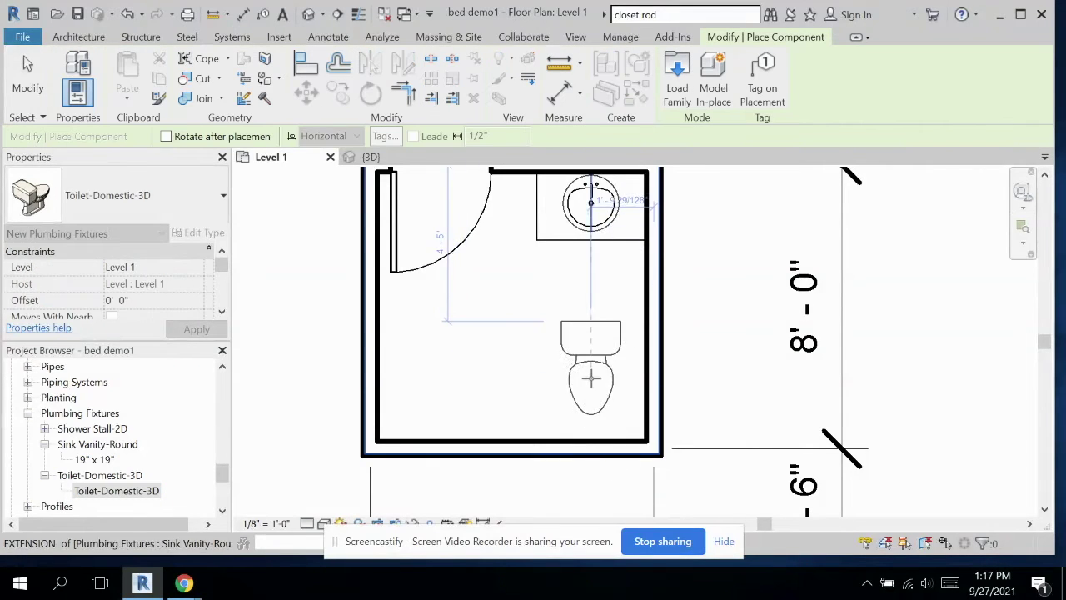
pyautogui.press('space')
pyautogui.press('space')
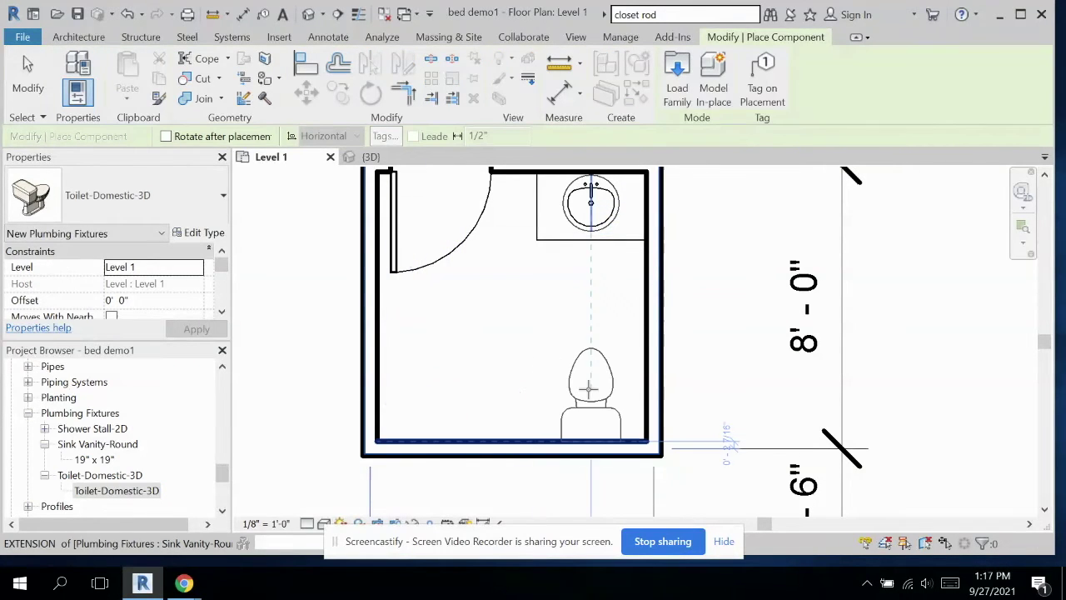
pyautogui.click(598, 383)
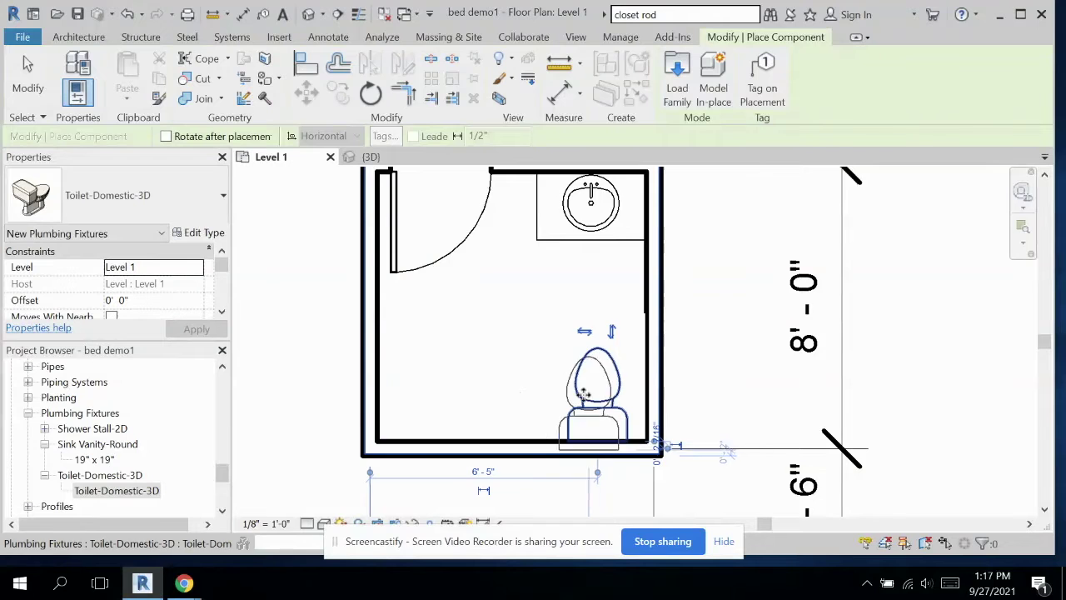
# Place a Shower Stall-2D in the closet's bottom-left corner.
pyautogui.click(93, 428)
pyautogui.click(45, 428)
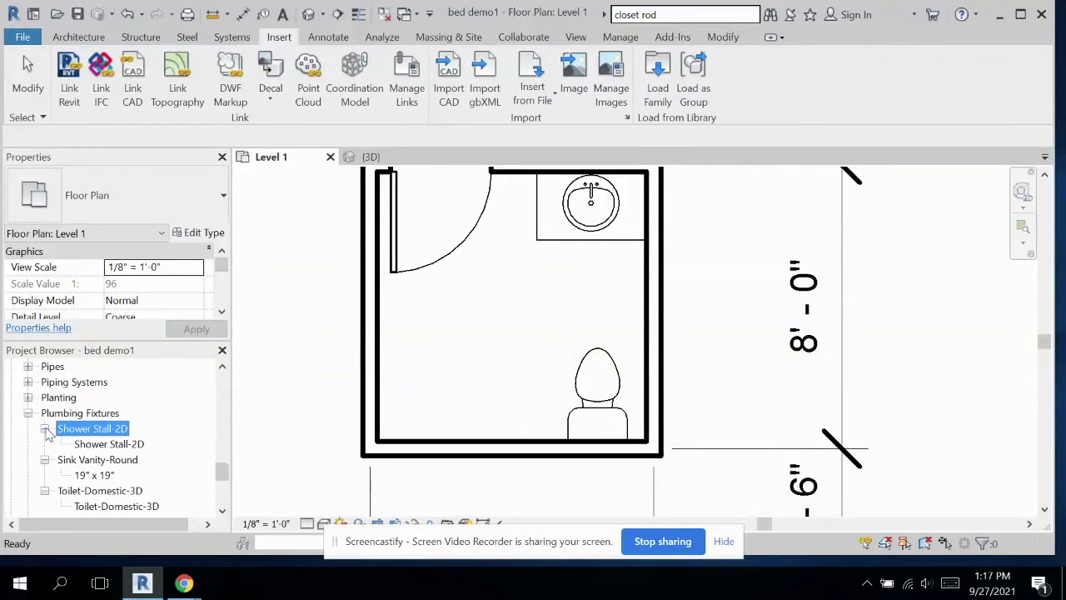
pyautogui.click(93, 445)
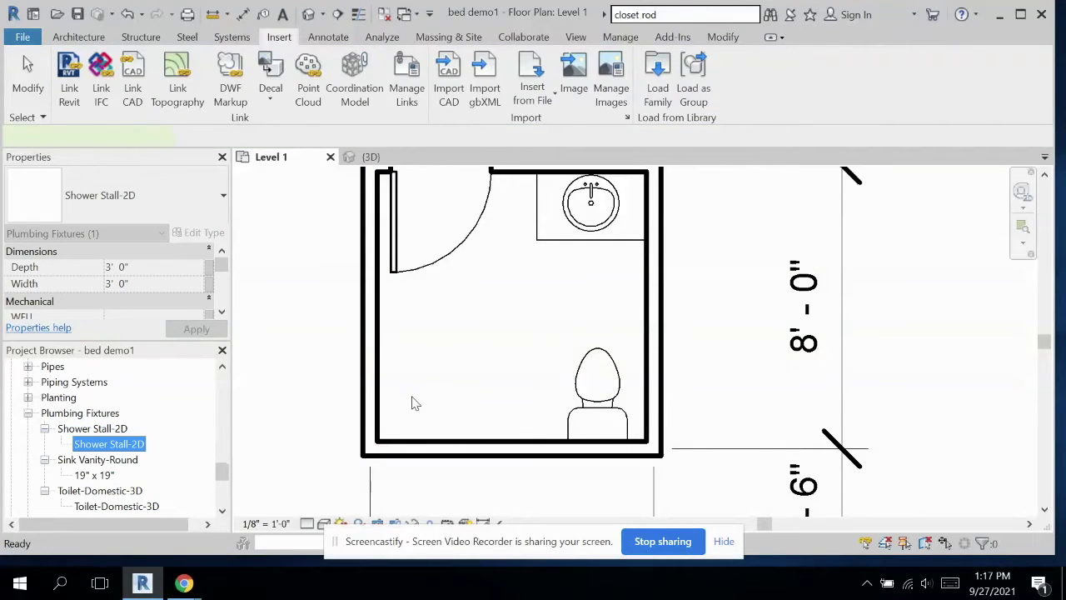
pyautogui.moveTo(415, 403); pyautogui.dragTo(400, 416)
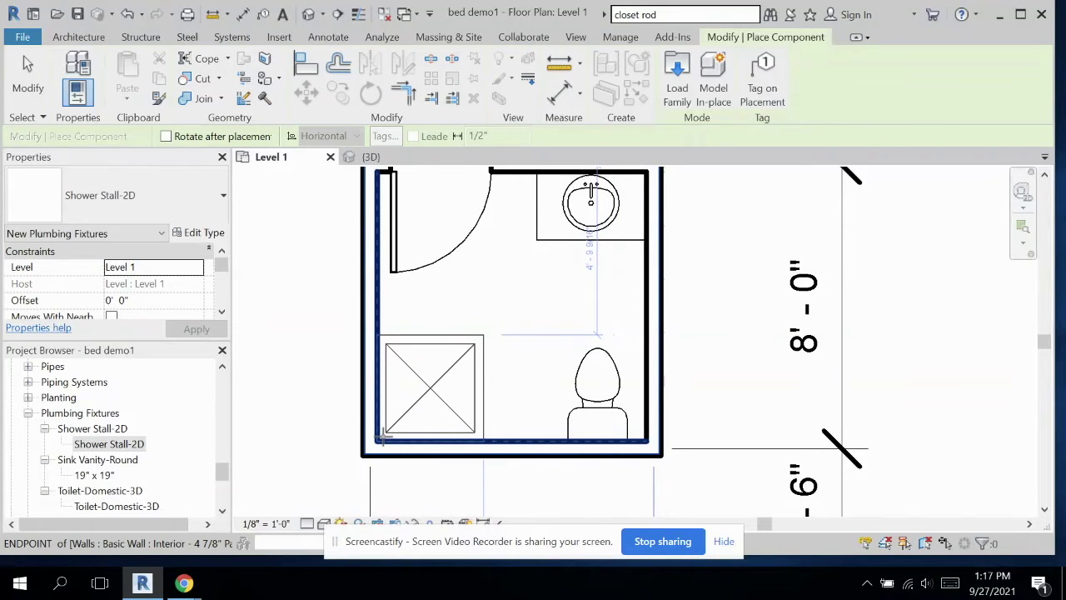
pyautogui.click(383, 436)
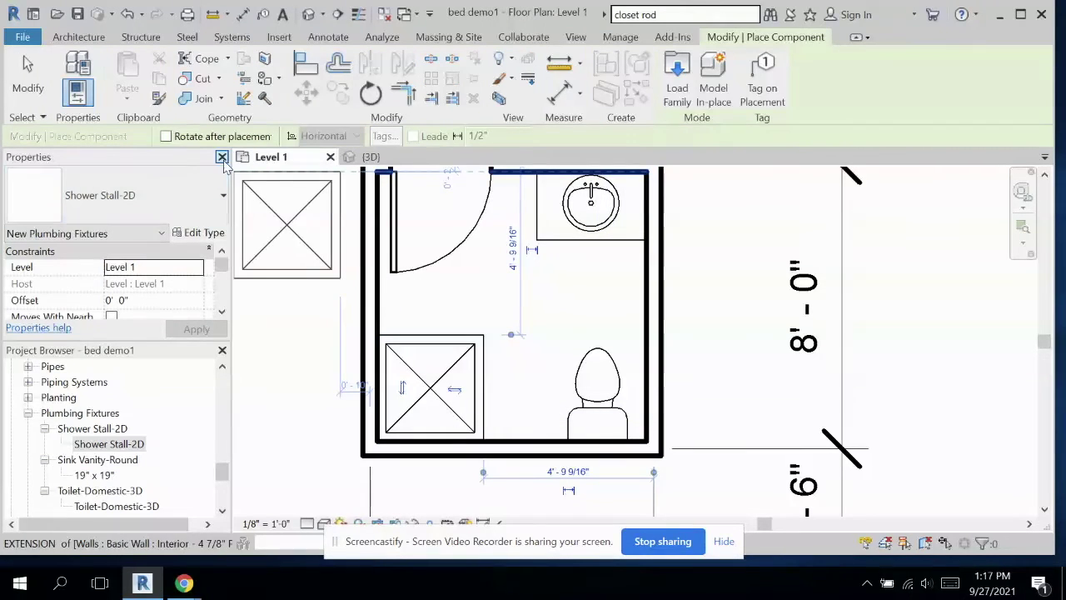
pyautogui.click(27, 77)
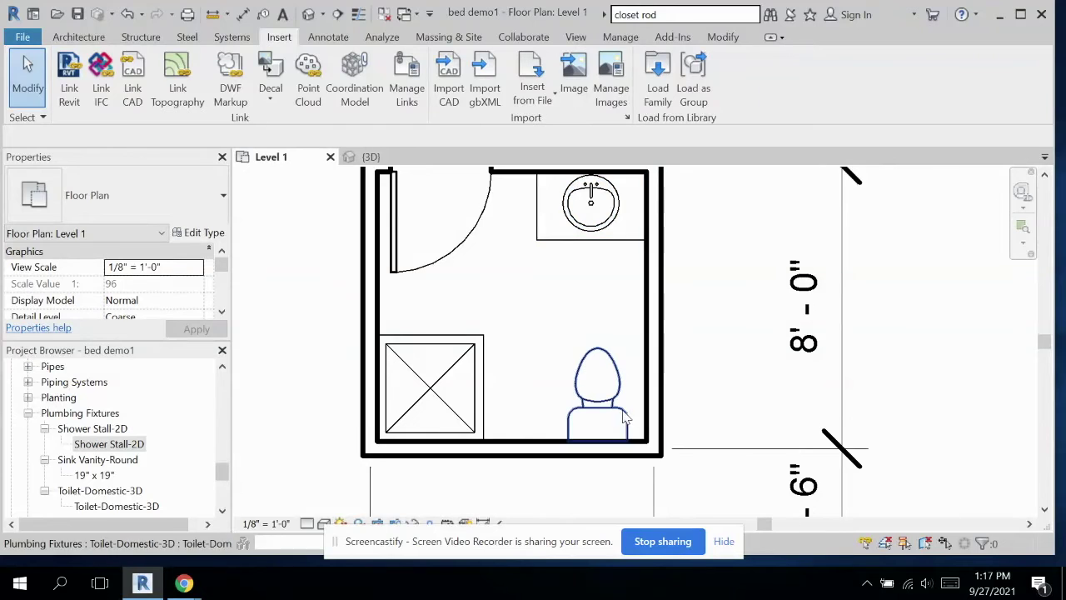
# Load Outlet-GFI.rfa from US Imperial > Electrical > Architectural > Electrical Power > Terminals.
pyautogui.click(657, 81)
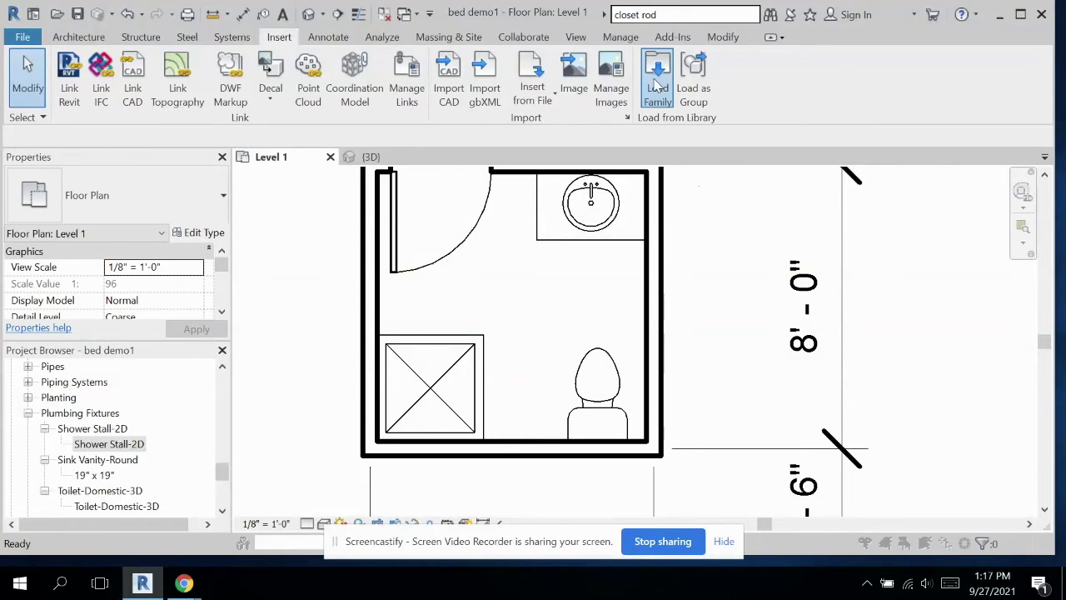
pyautogui.click(554, 119)
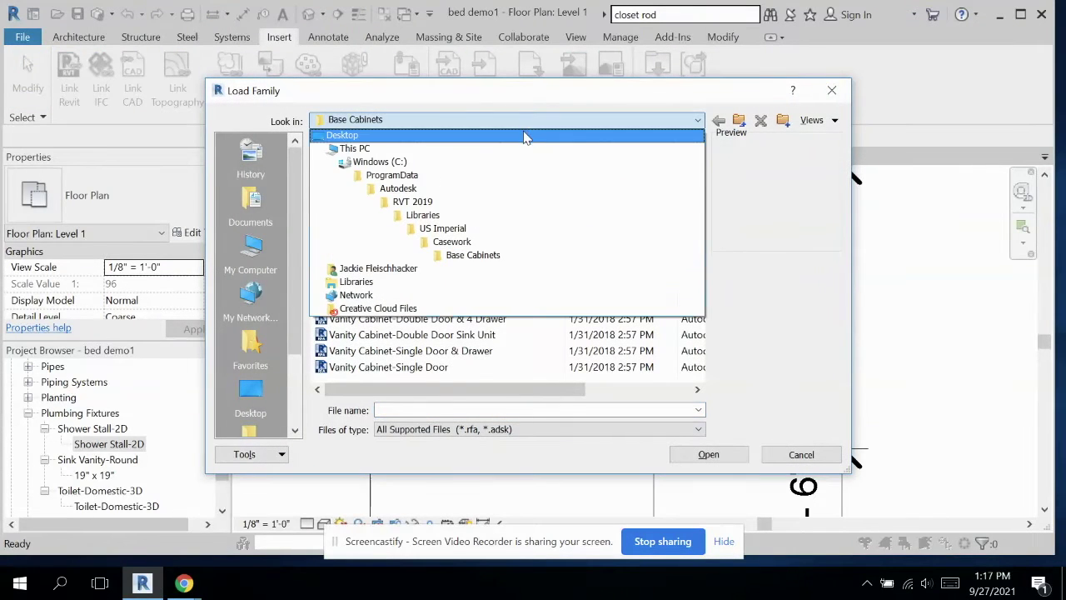
pyautogui.click(501, 227)
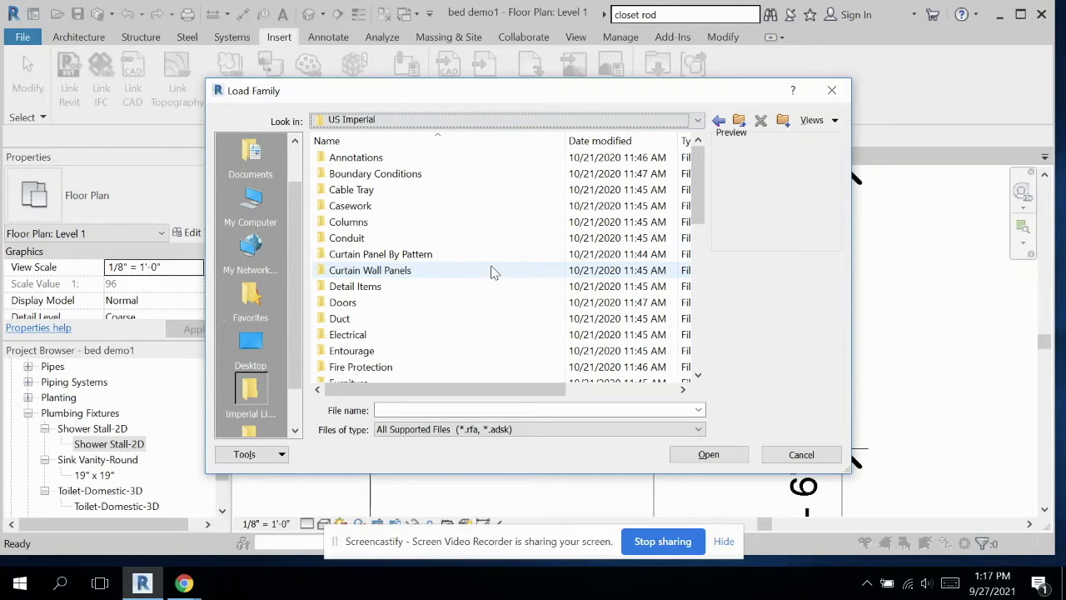
pyautogui.doubleClick(359, 335)
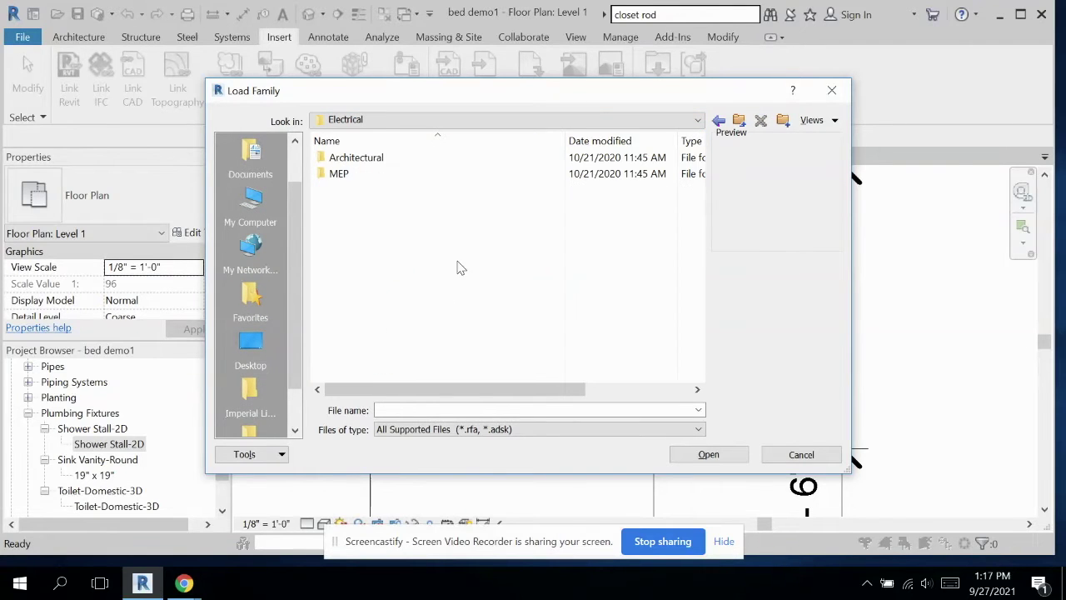
pyautogui.doubleClick(381, 161)
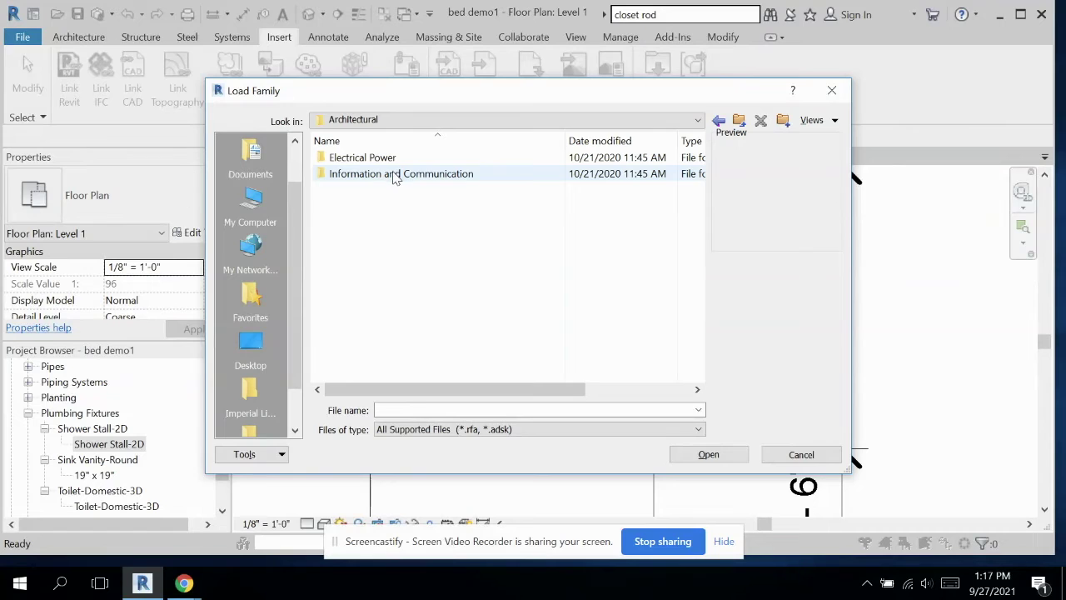
pyautogui.doubleClick(388, 157)
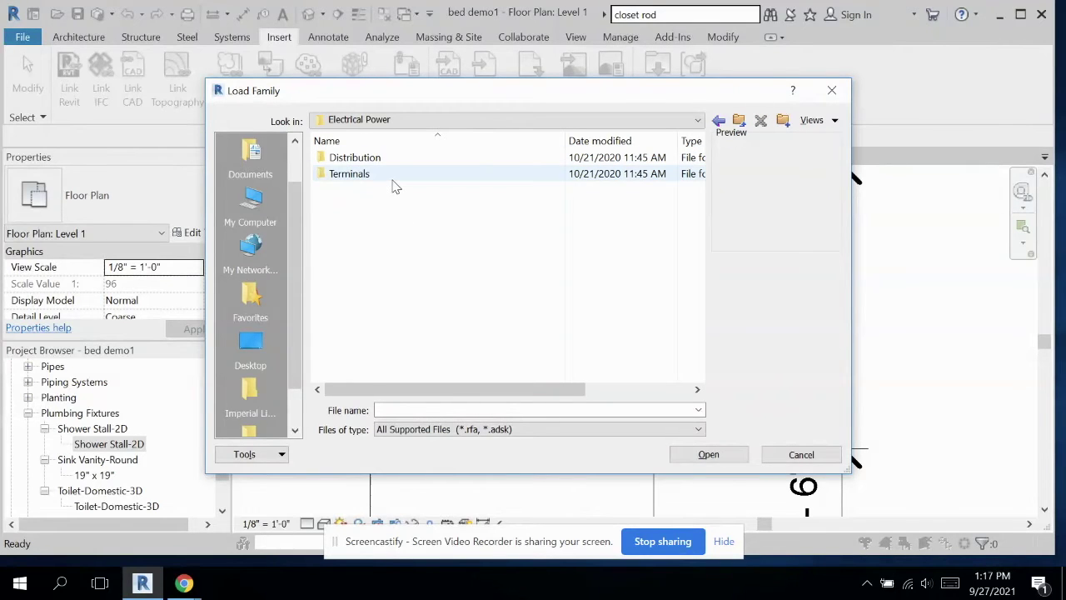
pyautogui.click(392, 180)
pyautogui.doubleClick(393, 179)
pyautogui.click(400, 207)
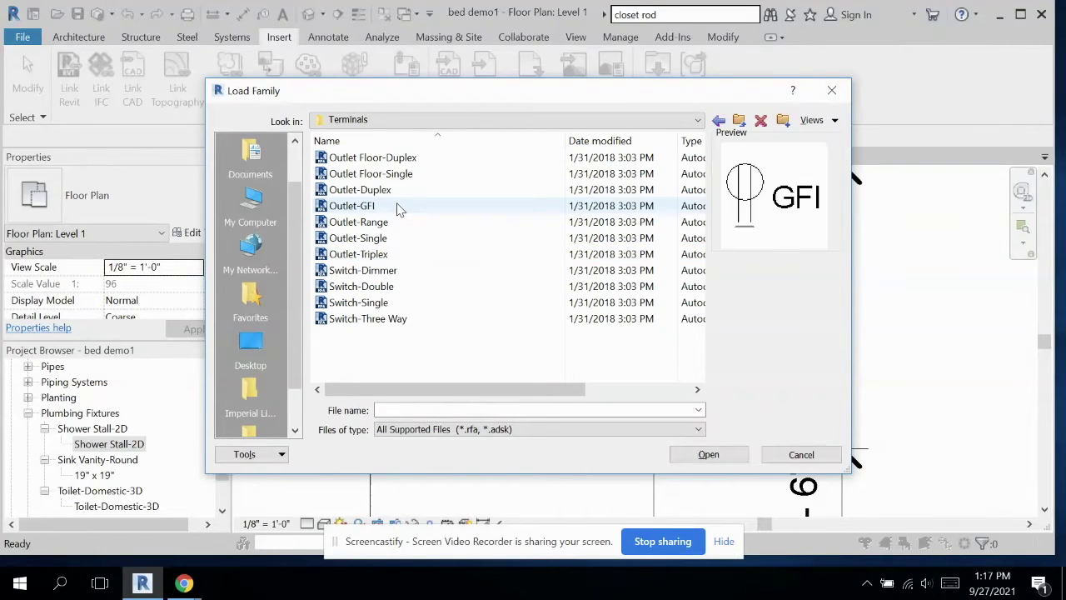
pyautogui.click(716, 455)
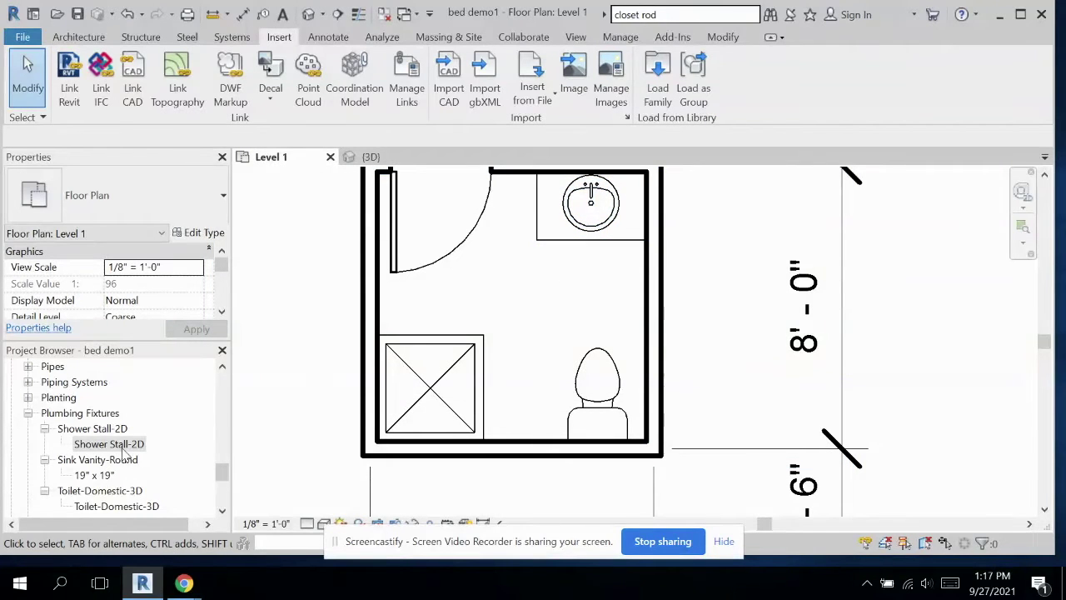
# Place a Single Outlet-GFI on the closet's top wall beside the vanity sink.
pyautogui.click(27, 414)
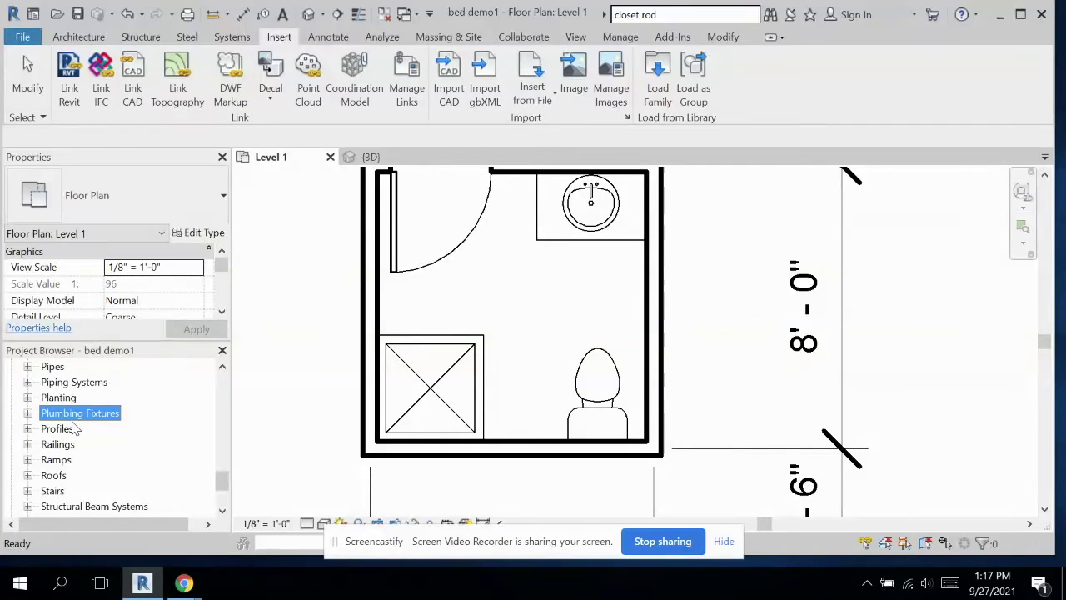
pyautogui.scroll(4, 73, 428)
pyautogui.scroll(4, 73, 428)
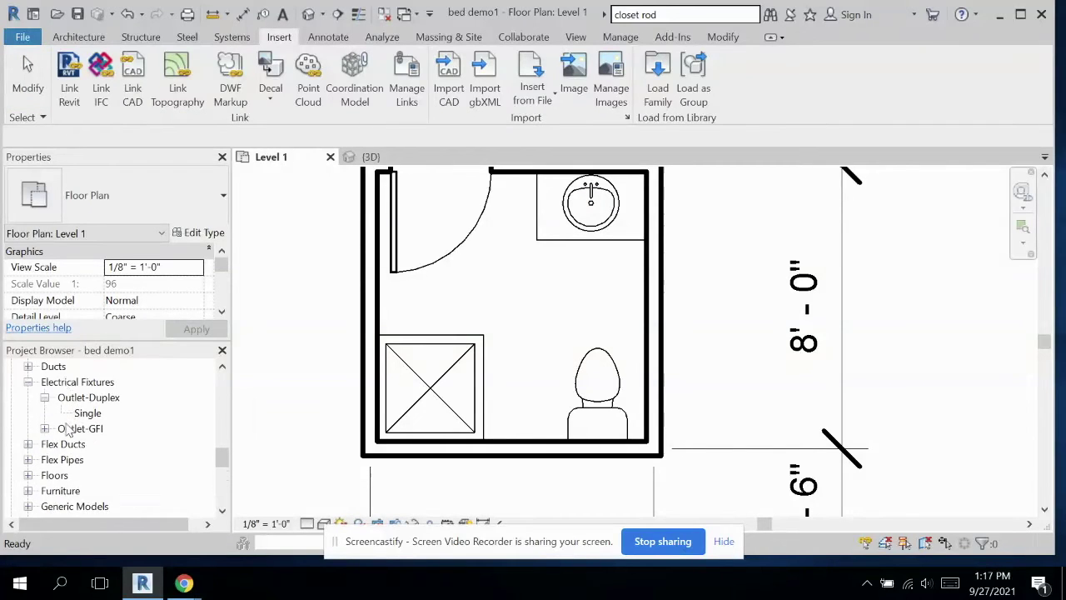
pyautogui.click(90, 475)
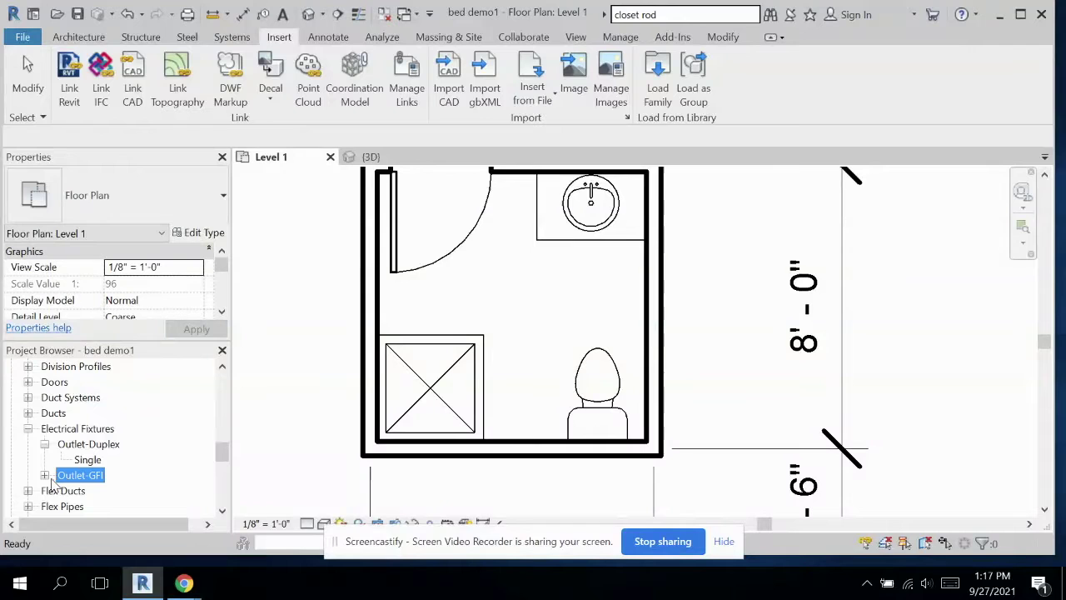
pyautogui.click(87, 491)
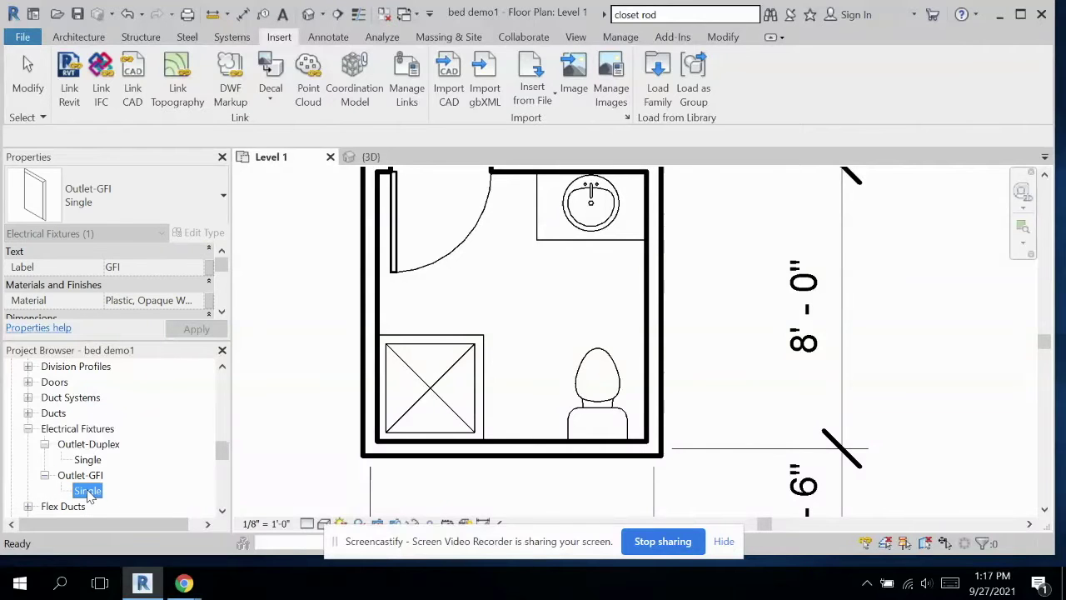
pyautogui.moveTo(521, 180); pyautogui.dragTo(523, 181)
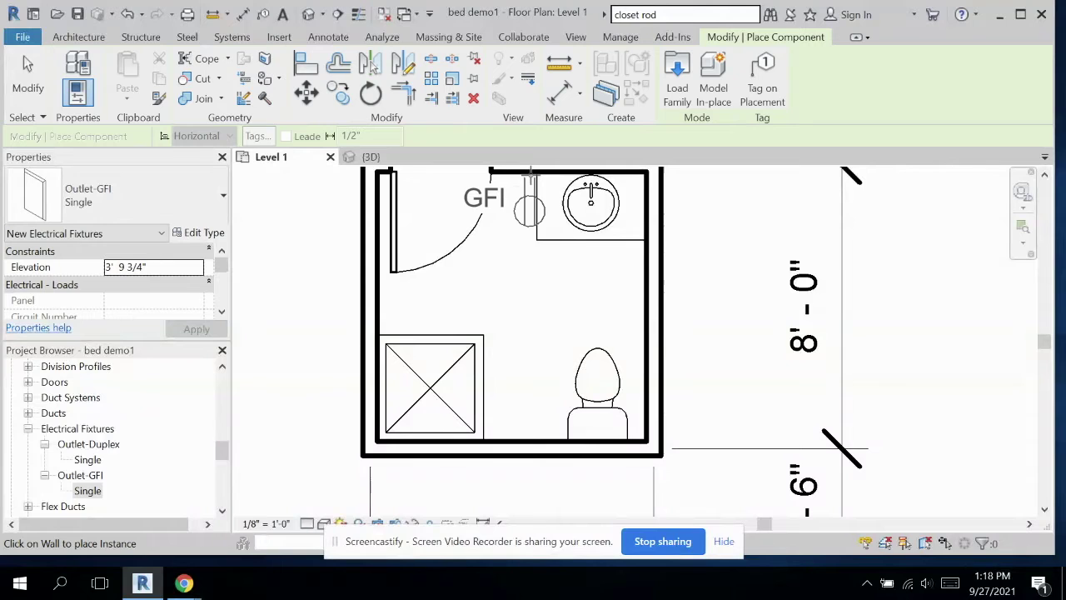
pyautogui.click(528, 204)
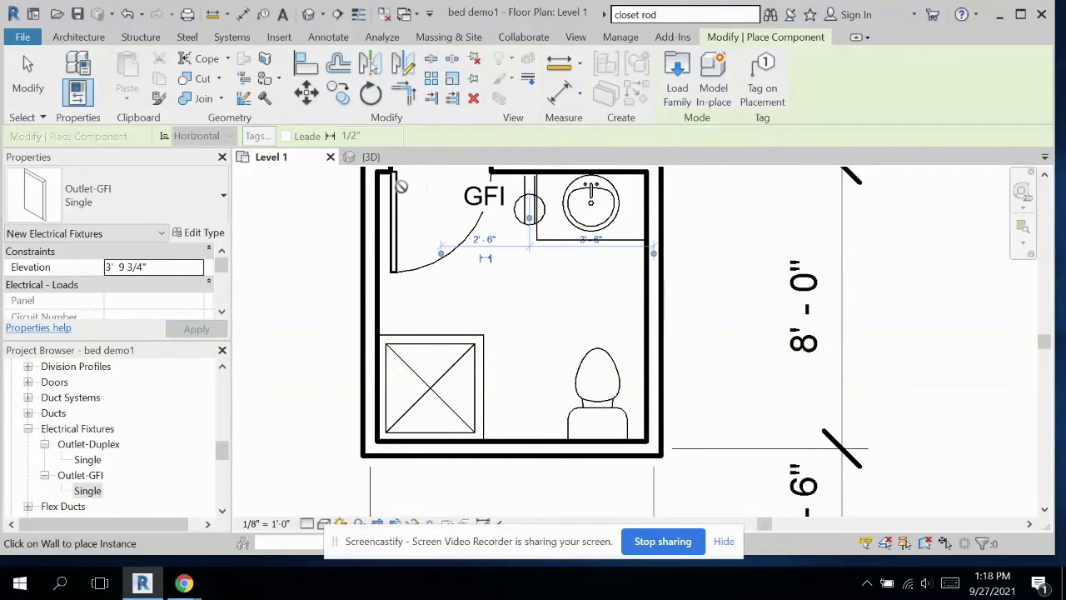
pyautogui.press('Escape')
pyautogui.scroll(-2, 703, 395)
pyautogui.scroll(-2, 703, 395)
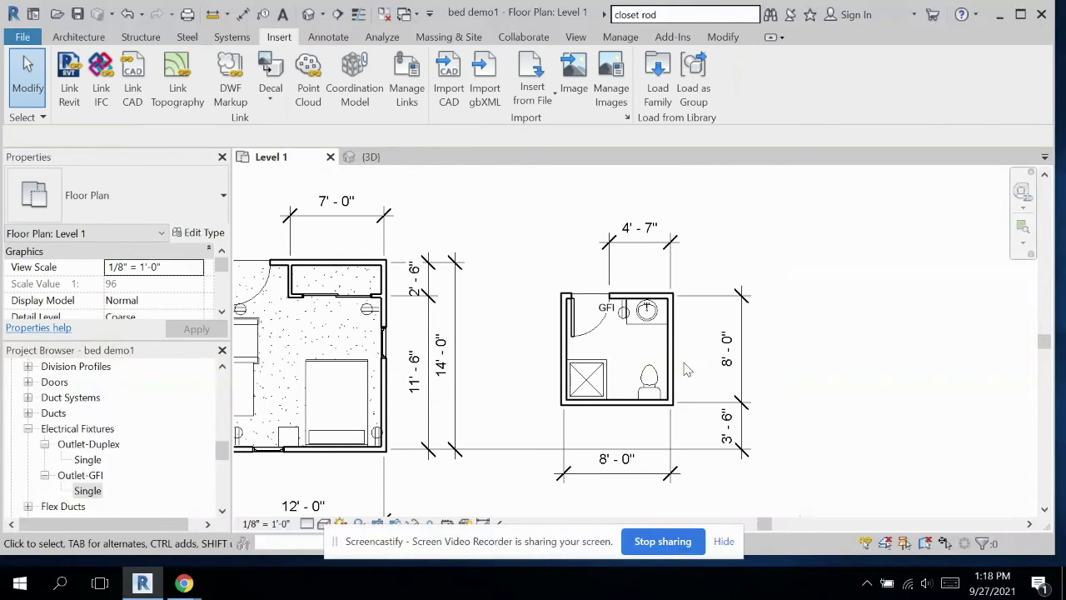
# Switch to the {3D} view and frame the closet beside the bedroom.
pyautogui.click(366, 157)
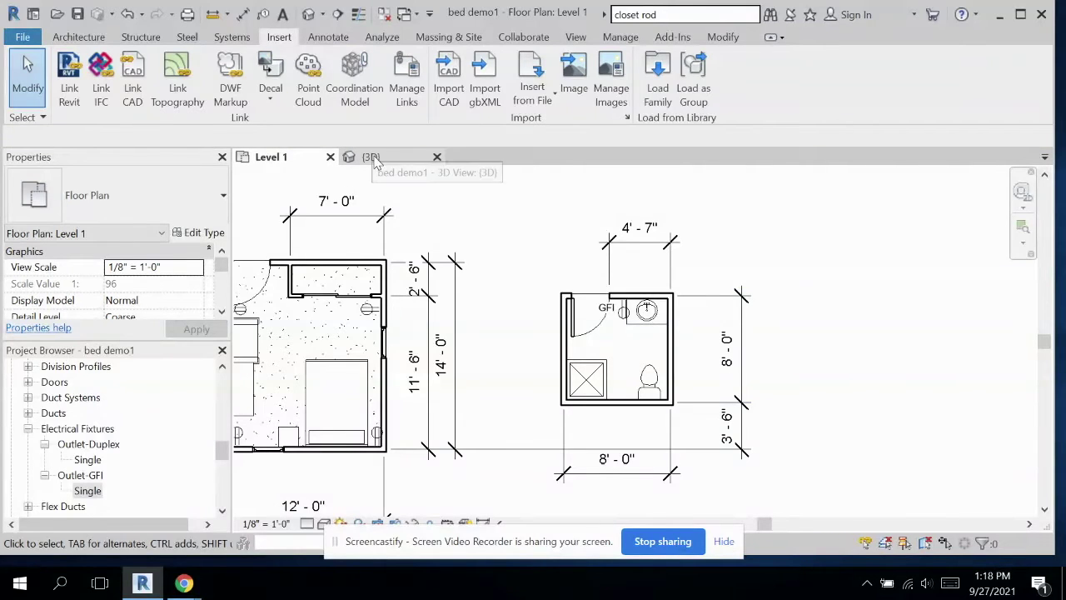
pyautogui.moveTo(689, 365); pyautogui.dragTo(676, 420, button='middle')
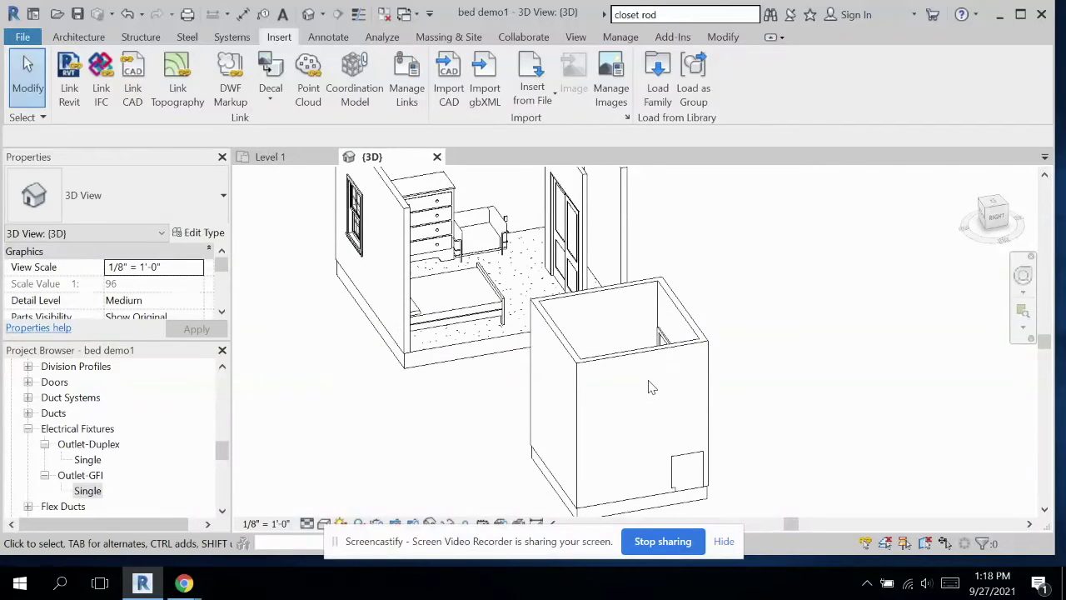
pyautogui.click(650, 366)
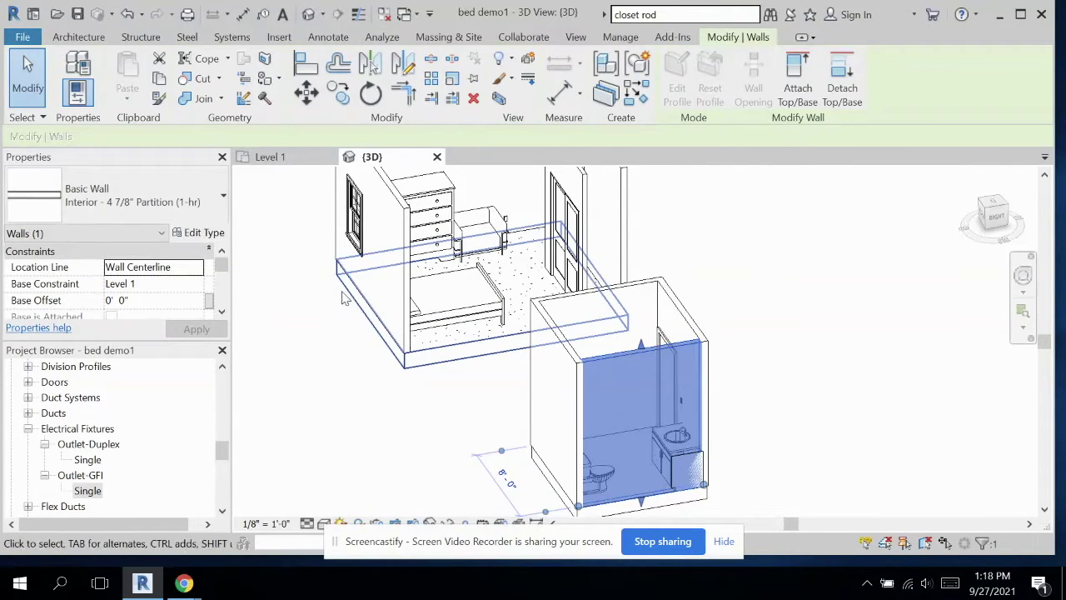
# Collapse Electrical Fixtures, Casework and the whole Families list in the Project Browser.
pyautogui.click(26, 428)
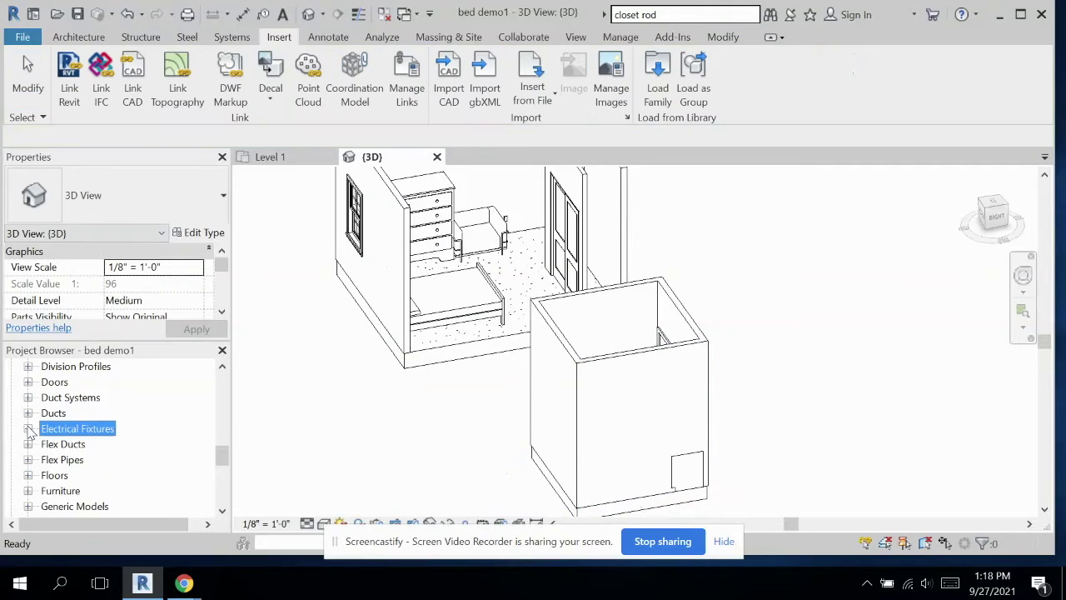
pyautogui.scroll(7, 135, 412)
pyautogui.scroll(2, 138, 430)
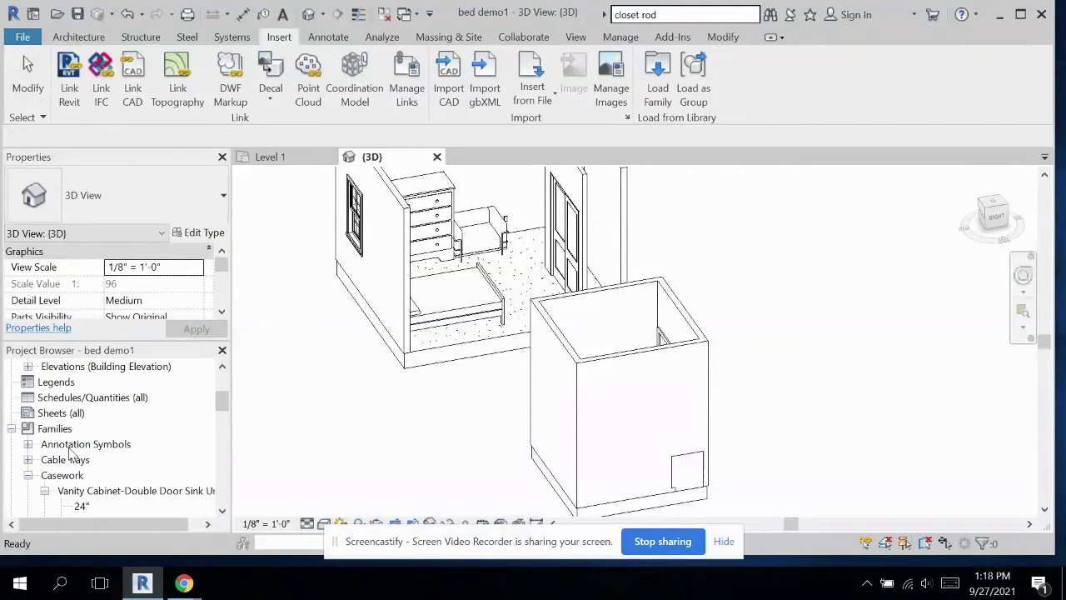
pyautogui.click(29, 475)
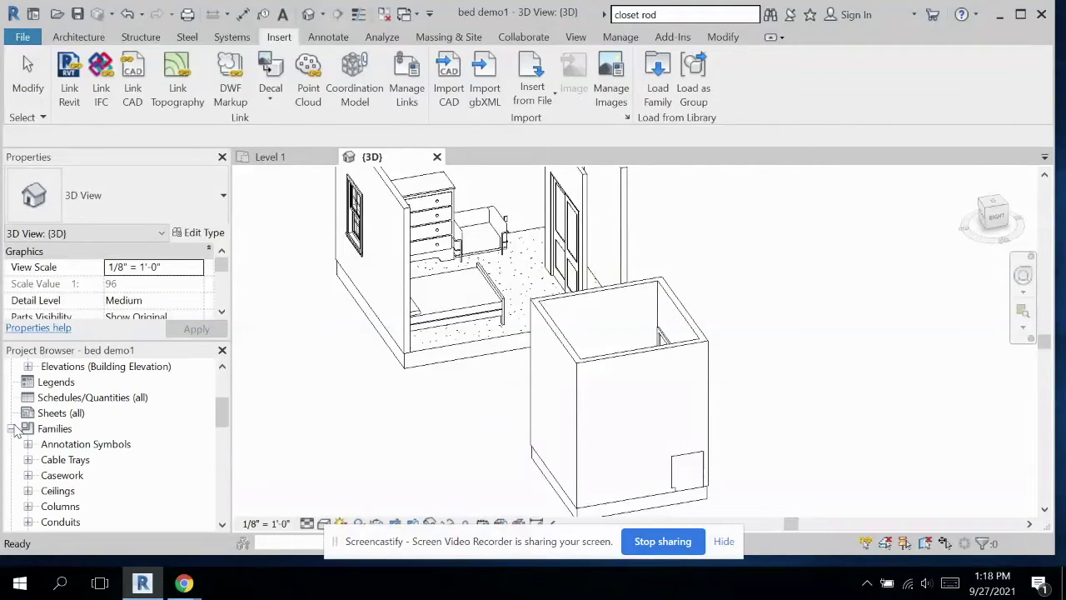
pyautogui.click(12, 428)
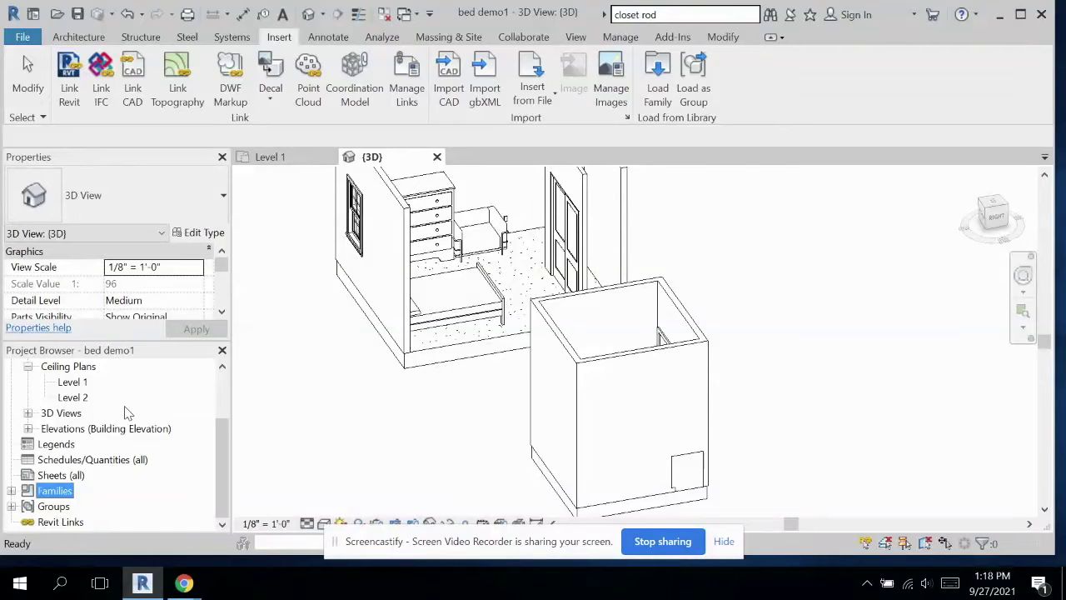
pyautogui.scroll(1, 126, 413)
# In the North elevation, shorten both ends of the Level 2 line toward the building.
pyautogui.scroll(1, 131, 422)
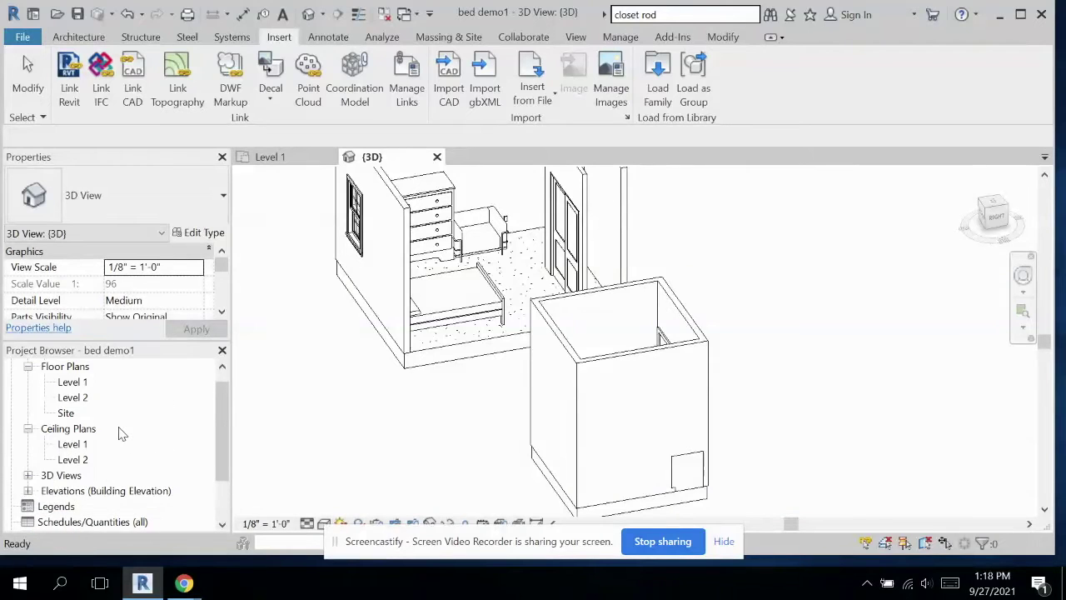
pyautogui.scroll(-1, 66, 466)
pyautogui.click(28, 475)
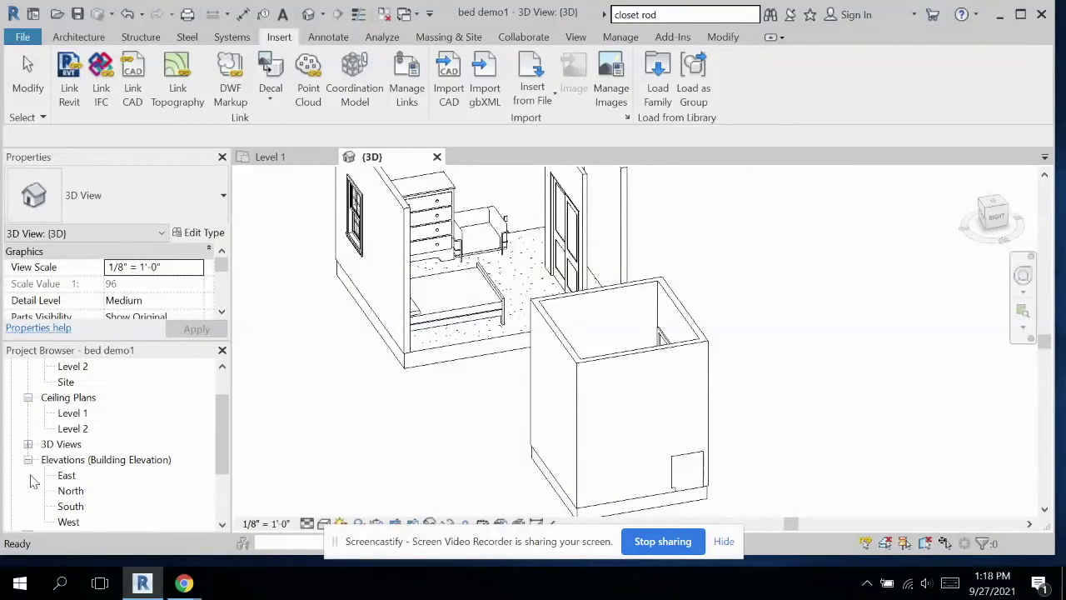
pyautogui.doubleClick(71, 491)
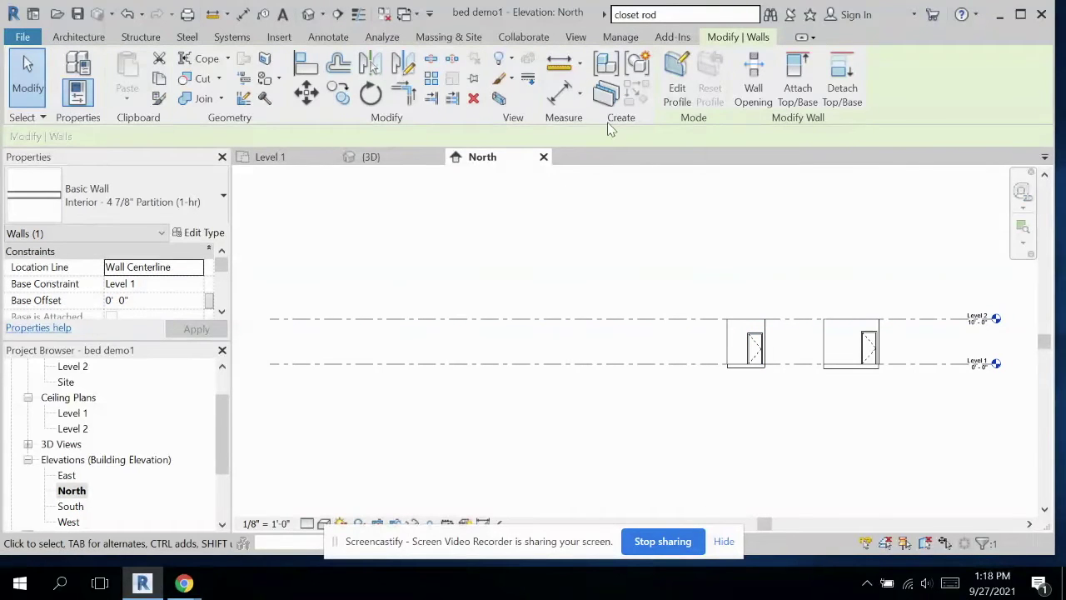
pyautogui.click(278, 325)
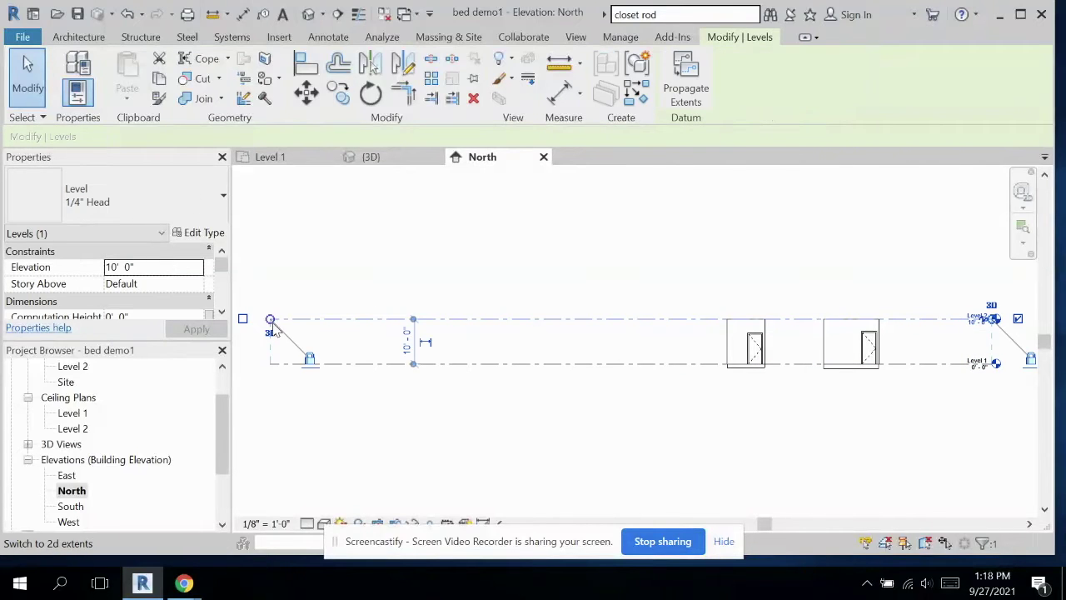
pyautogui.moveTo(271, 319); pyautogui.dragTo(677, 321)
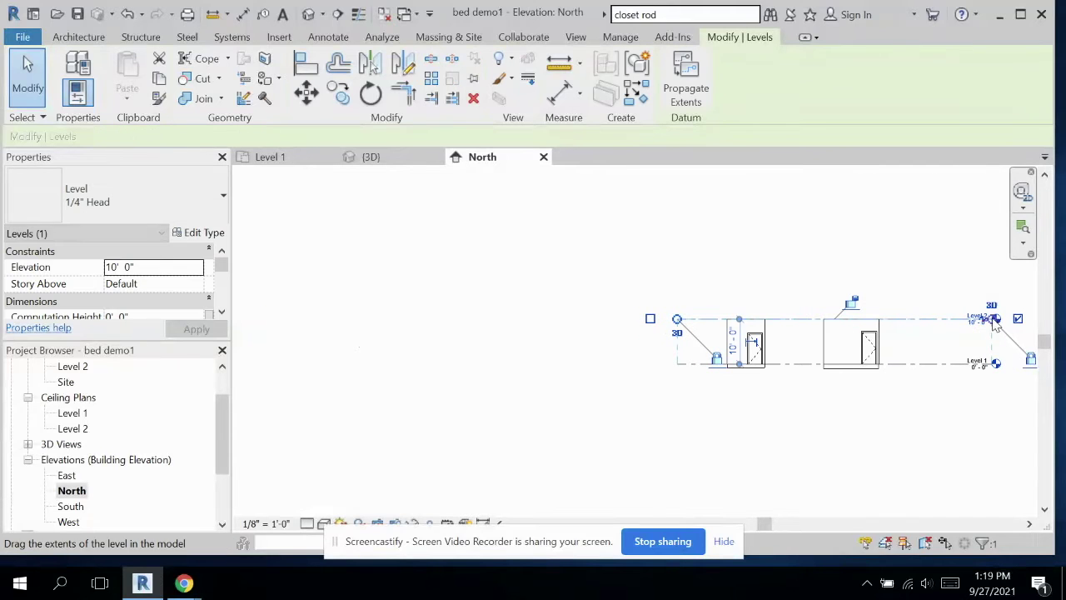
pyautogui.moveTo(991, 319); pyautogui.dragTo(883, 318)
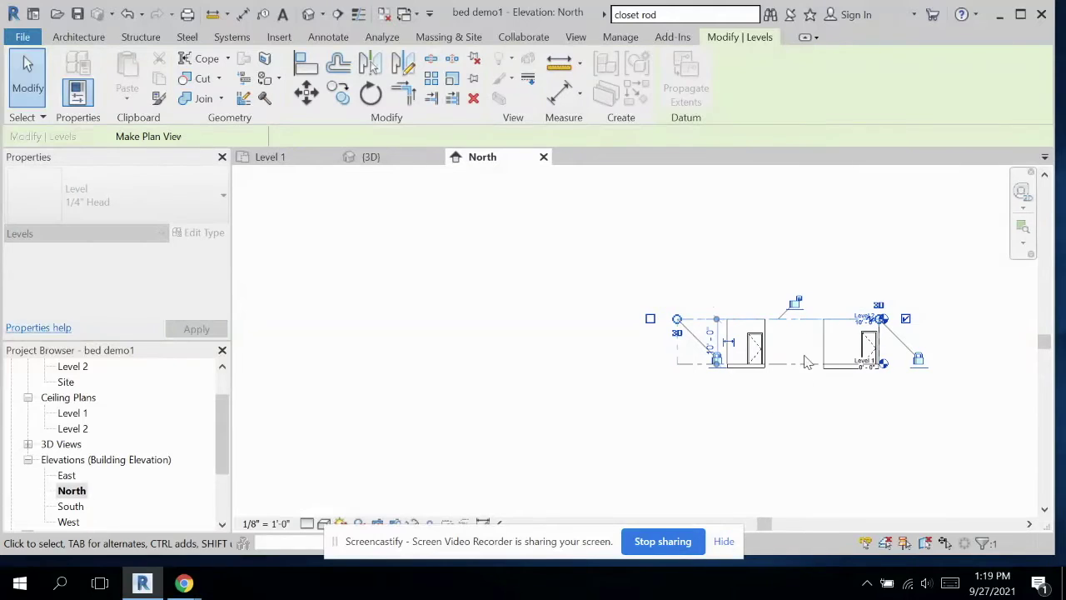
pyautogui.click(79, 491)
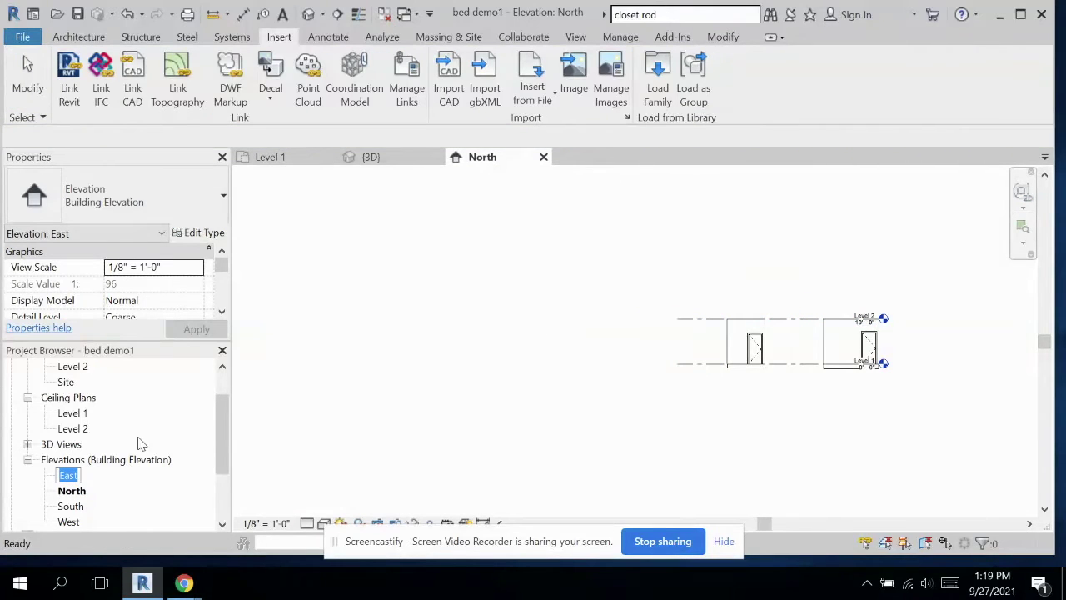
# In the East elevation, trim both ends of Level 2 to just past the closet.
pyautogui.doubleClick(65, 475)
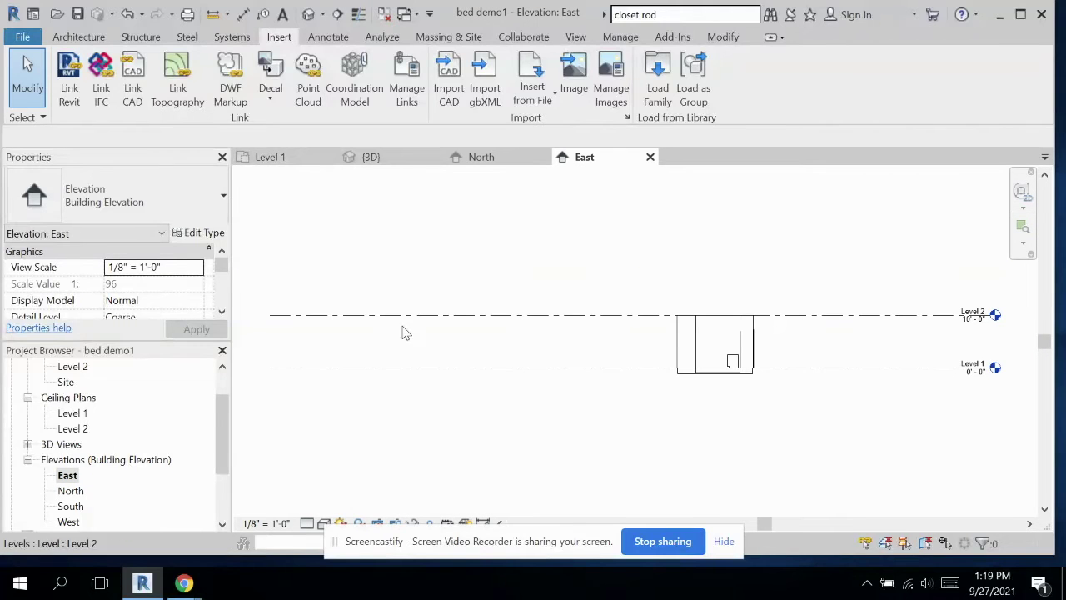
pyautogui.click(270, 316)
pyautogui.moveTo(270, 316); pyautogui.dragTo(632, 315)
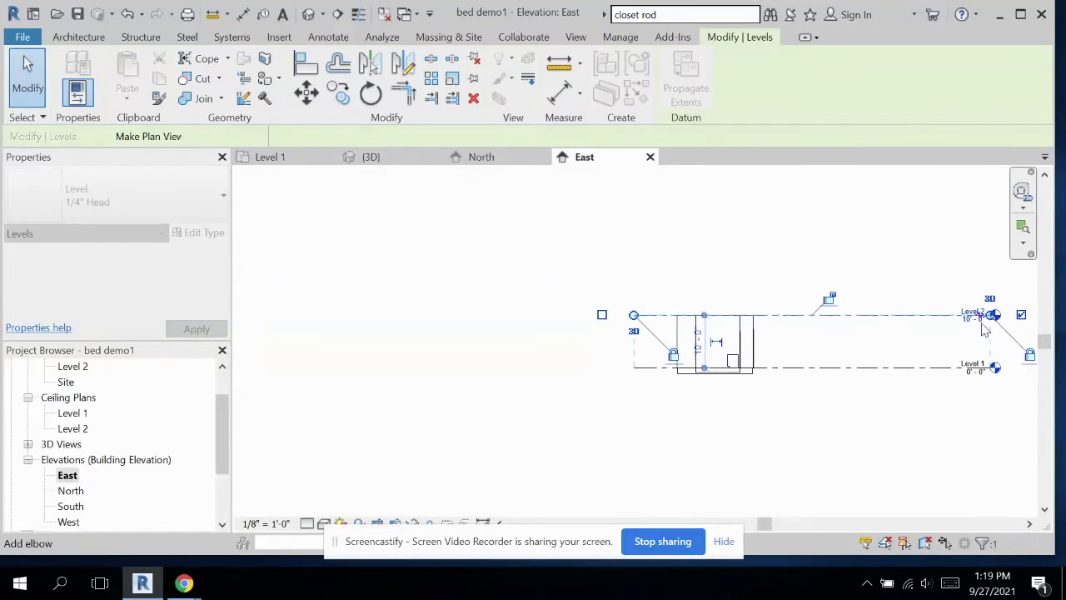
pyautogui.moveTo(993, 315); pyautogui.dragTo(756, 315)
pyautogui.click(764, 272)
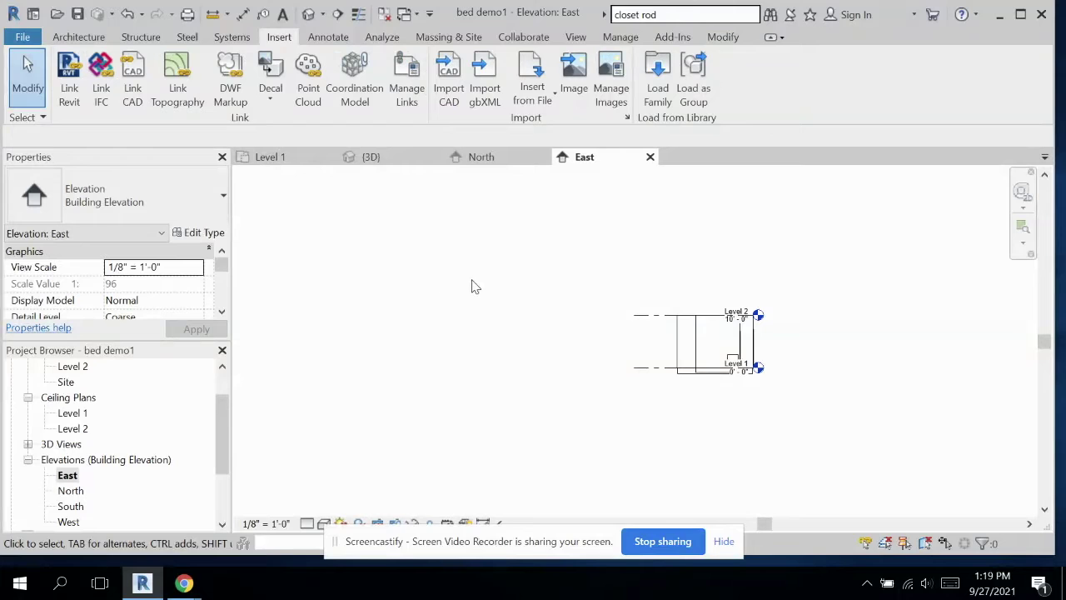
pyautogui.click(371, 156)
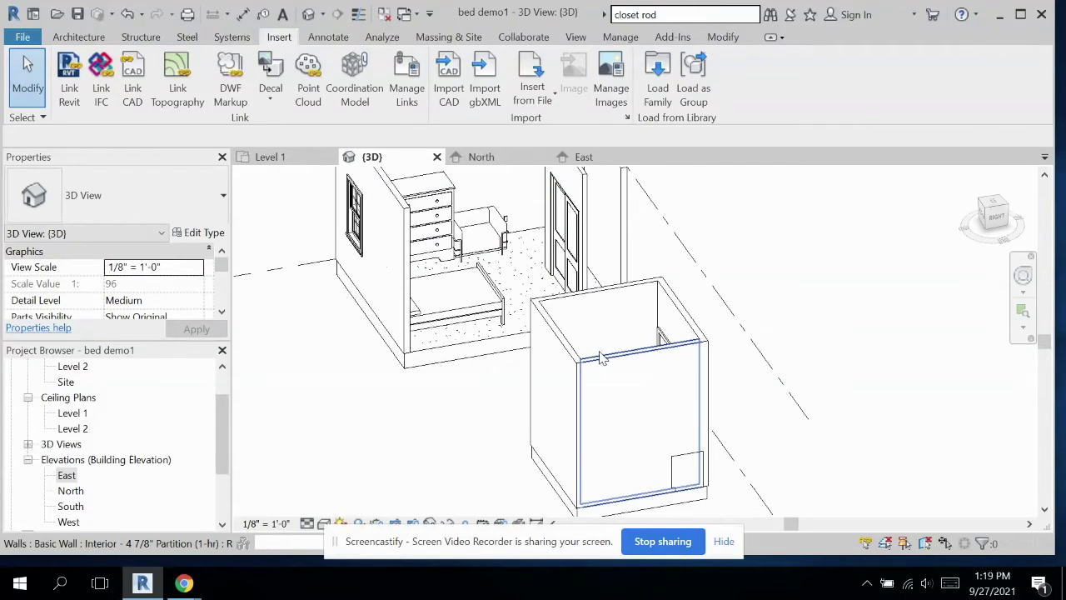
# Hide the bathroom's front wall in the {3D} view and orbit to see the toilet and sink.
pyautogui.click(654, 362)
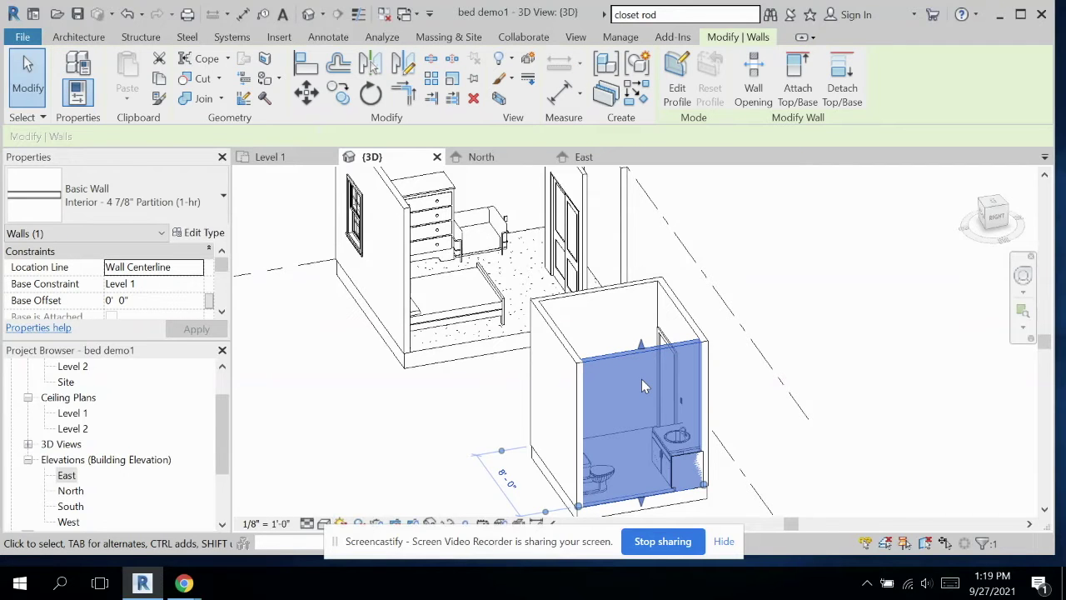
pyautogui.rightClick(641, 379)
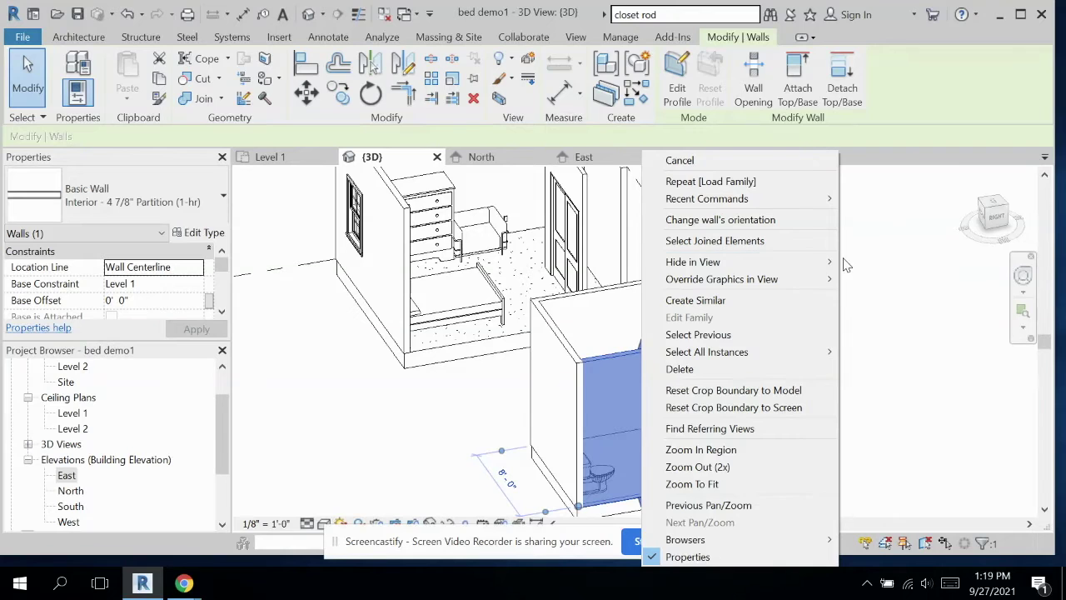
pyautogui.click(875, 262)
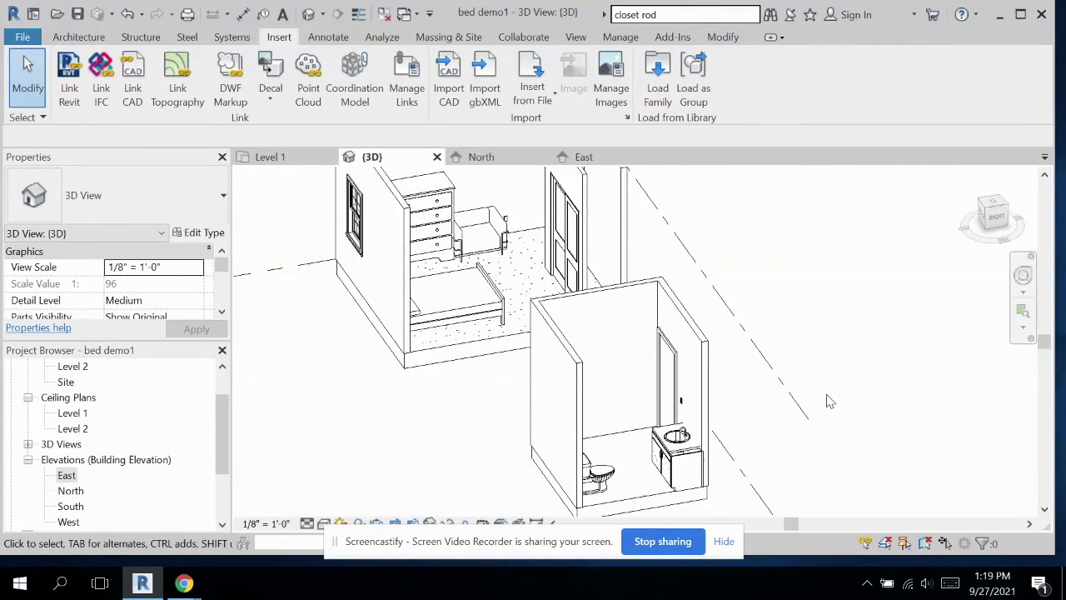
pyautogui.moveTo(828, 401)
pyautogui.keyDown('shift'); pyautogui.mouseDown(button='middle')
pyautogui.moveTo(837, 405)
pyautogui.moveTo(783, 421)
pyautogui.moveTo(779, 434)
pyautogui.moveTo(816, 466)
pyautogui.moveTo(822, 391)
pyautogui.moveTo(828, 413)
pyautogui.moveTo(805, 414)
pyautogui.moveTo(827, 411)
pyautogui.moveTo(821, 419)
pyautogui.mouseUp(button='middle'); pyautogui.keyUp('shift')
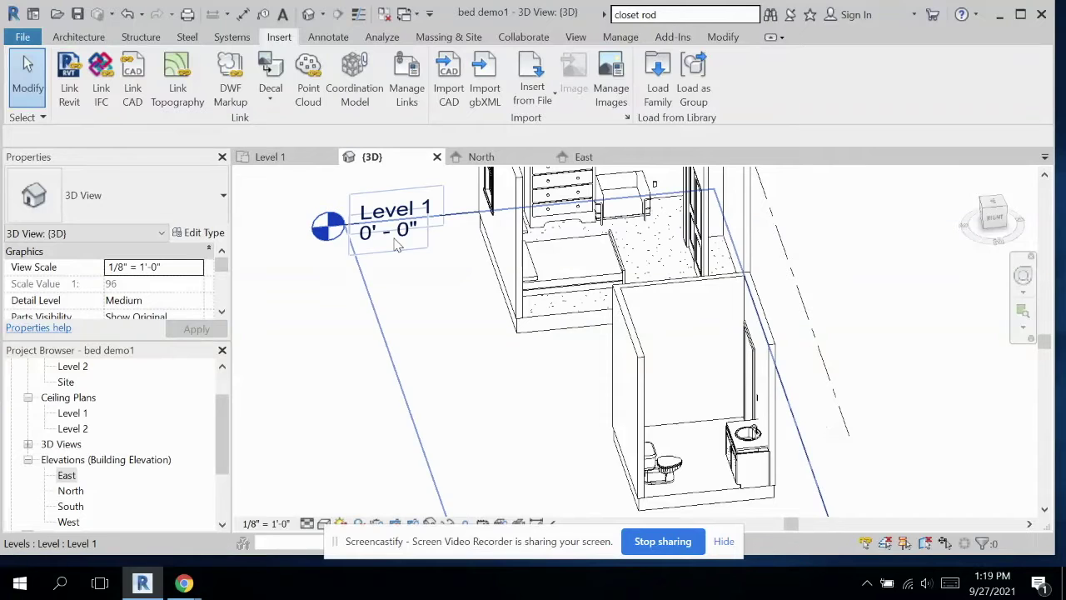
# On the Level 1 plan, place a double-hung window in the bathroom's right wall.
pyautogui.click(305, 155)
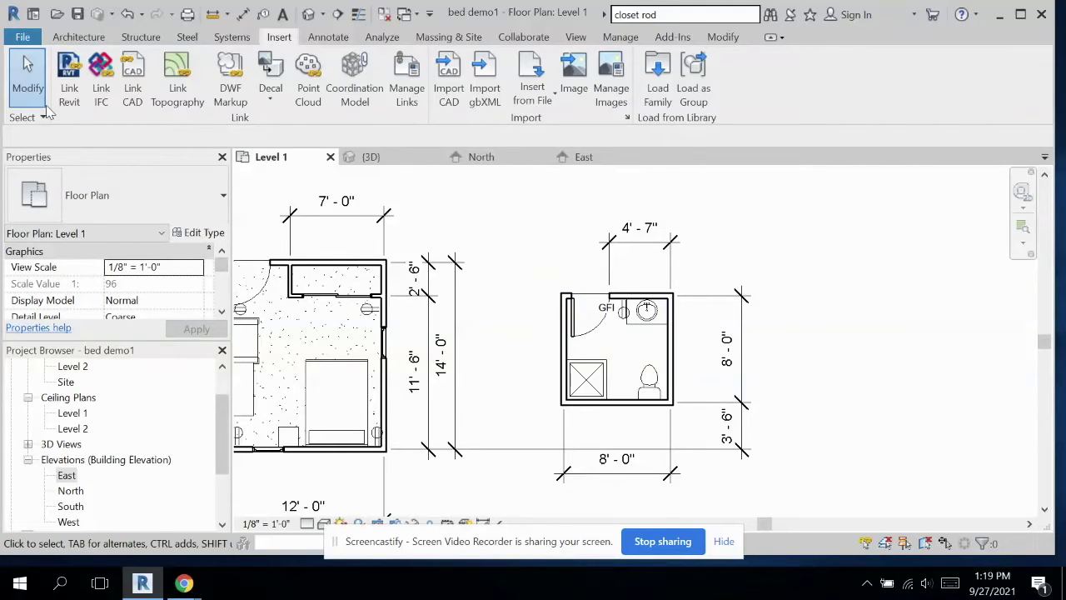
pyautogui.click(78, 36)
pyautogui.click(150, 53)
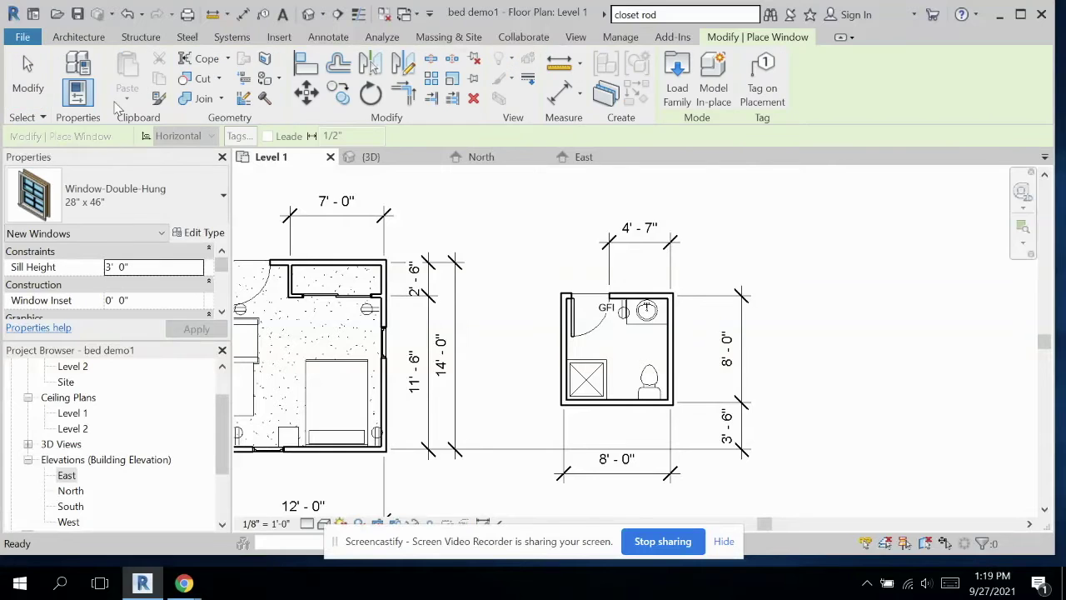
pyautogui.click(670, 341)
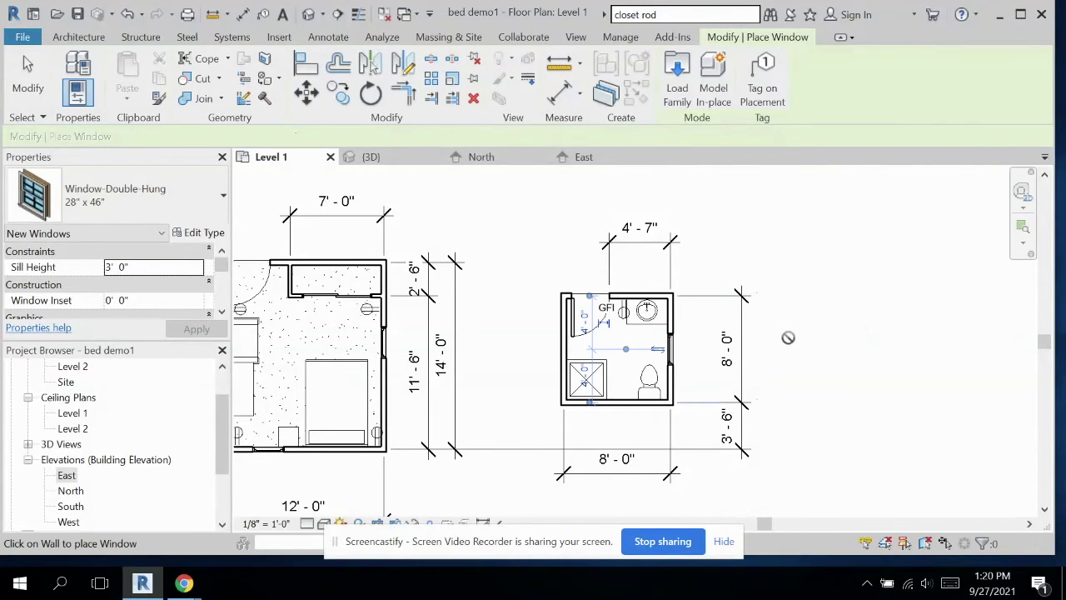
pyautogui.scroll(-1, 510, 313)
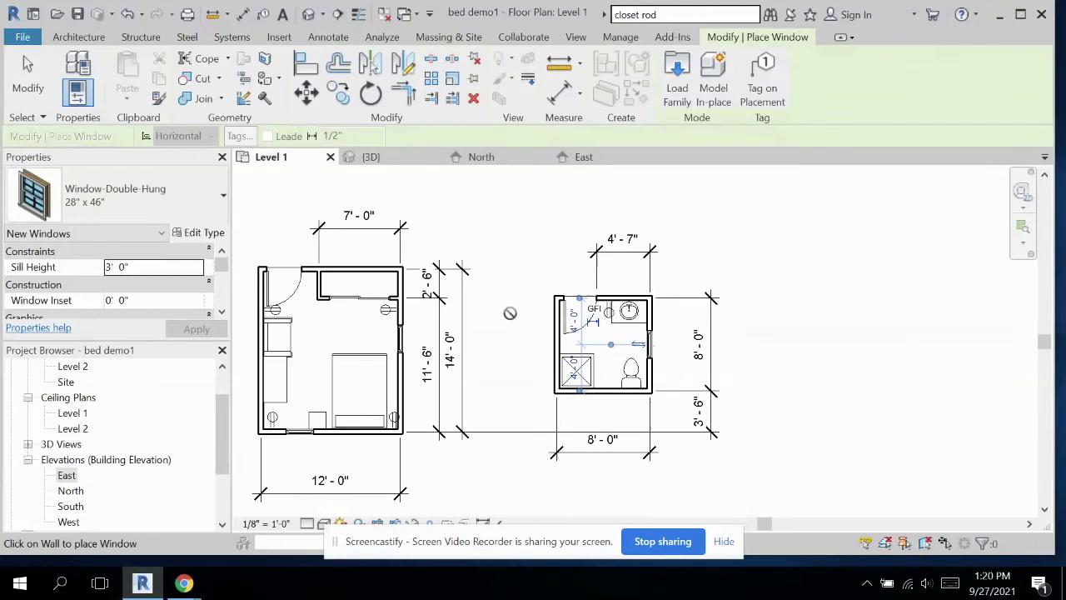
pyautogui.moveTo(510, 313); pyautogui.dragTo(595, 289, button='middle')
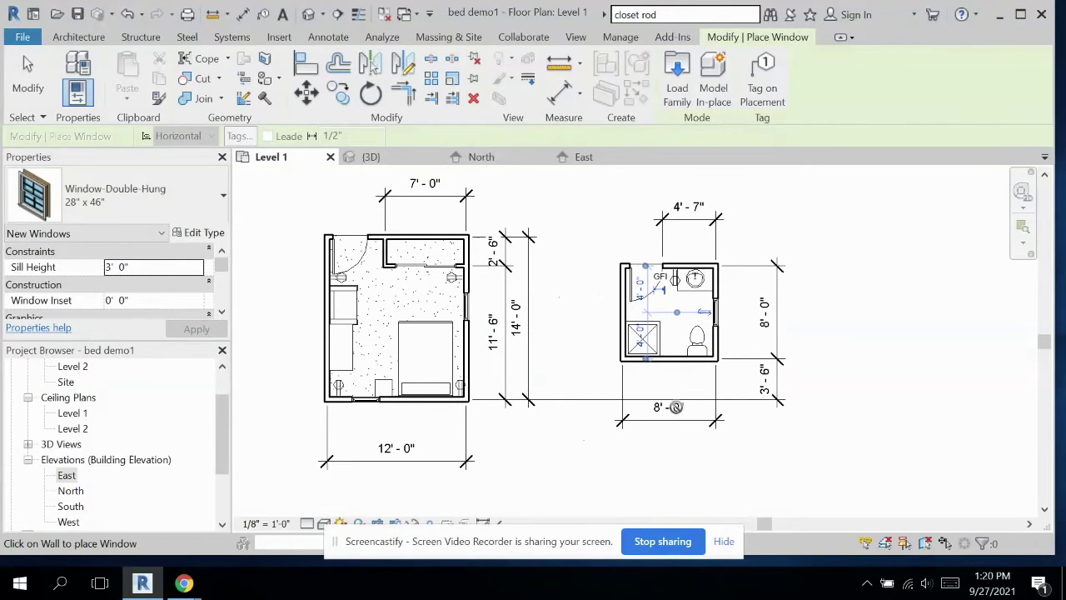
pyautogui.click(724, 540)
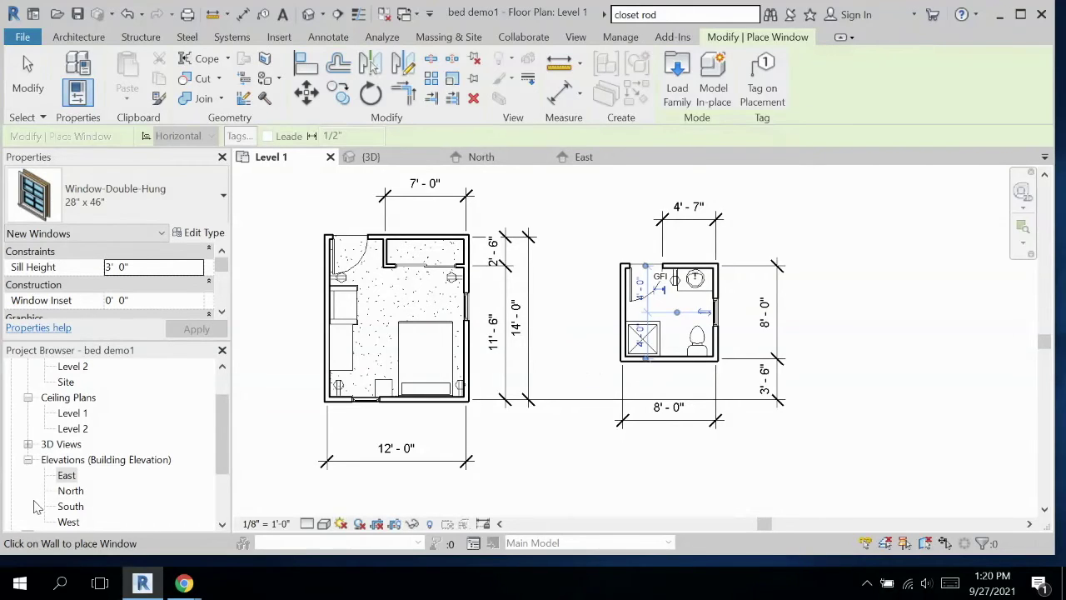
pyautogui.click(29, 461)
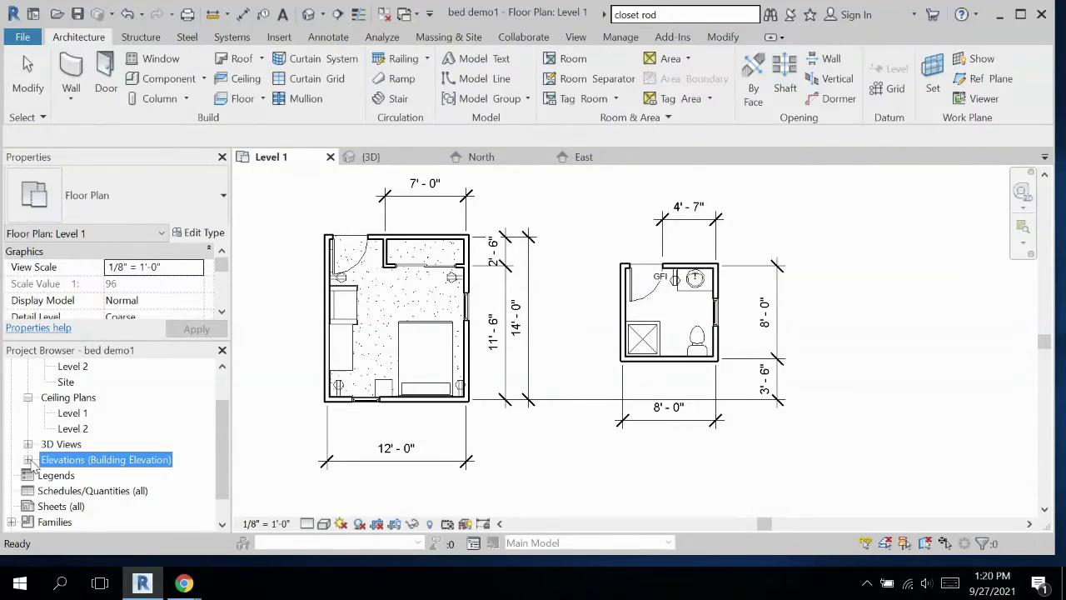
pyautogui.click(53, 507)
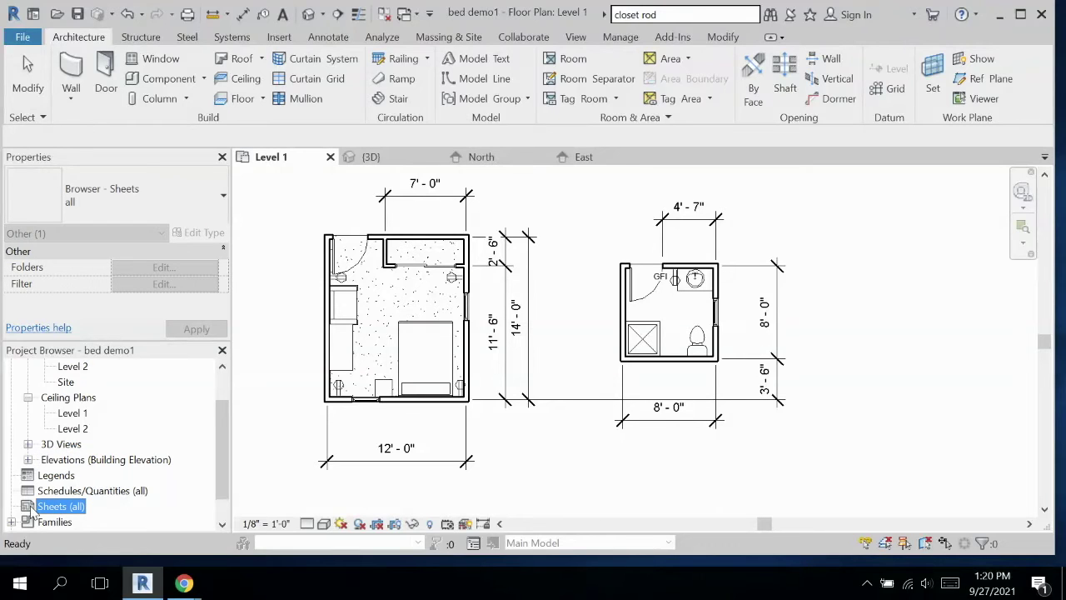
# Start a new sheet from the Sheets (all) collection.
pyautogui.scroll(-1, 101, 464)
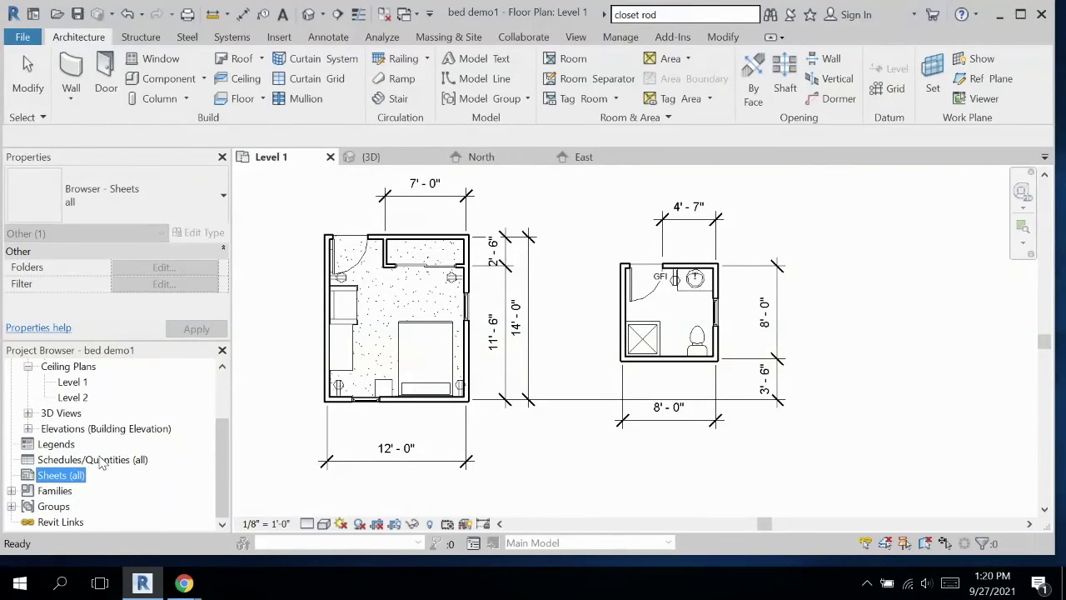
pyautogui.rightClick(54, 480)
pyautogui.click(125, 389)
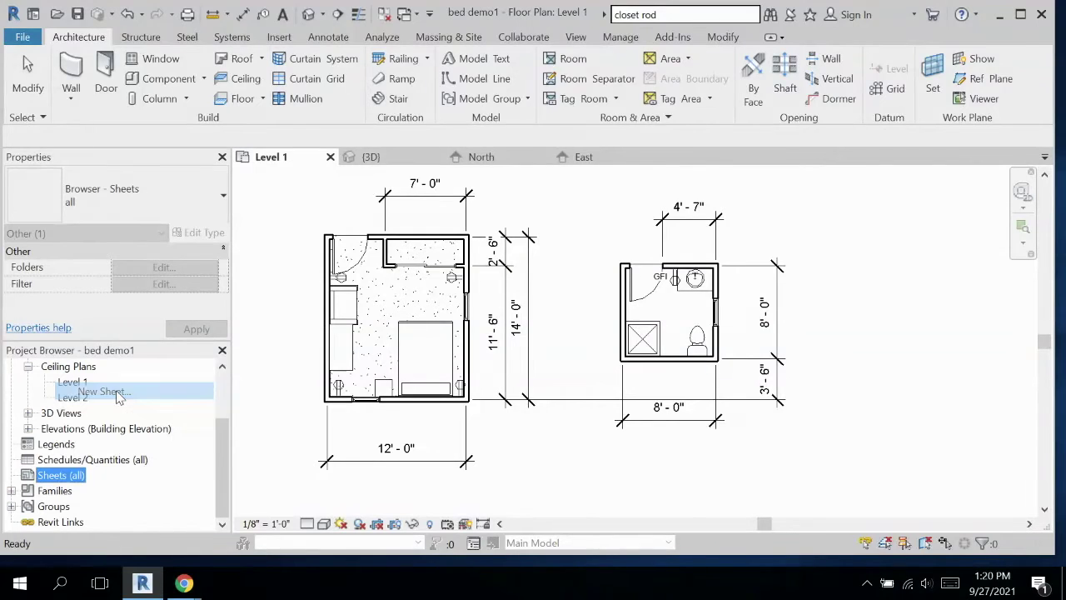
# Load B 11 x 17 Horizontal.rfa from US Imperial > Titleblocks and create the sheet with it.
pyautogui.click(654, 97)
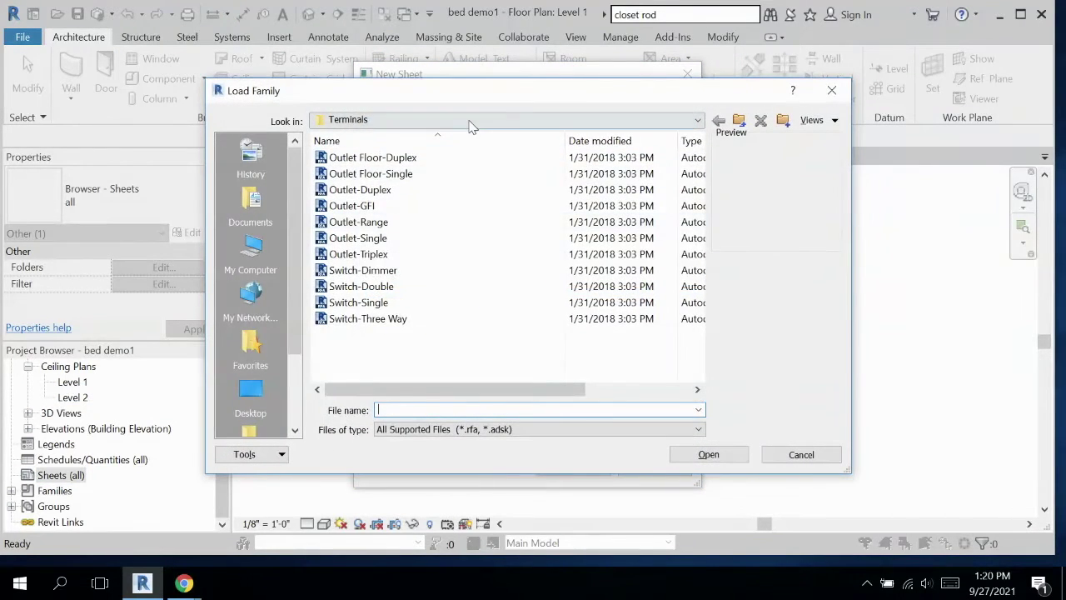
pyautogui.click(469, 123)
pyautogui.click(462, 229)
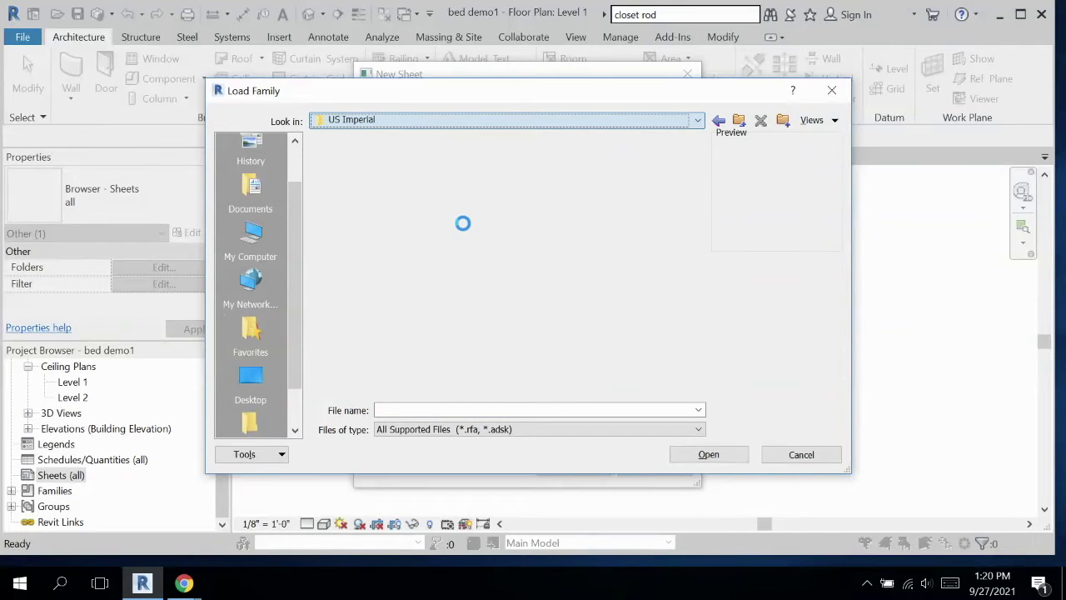
pyautogui.scroll(-9, 480, 264)
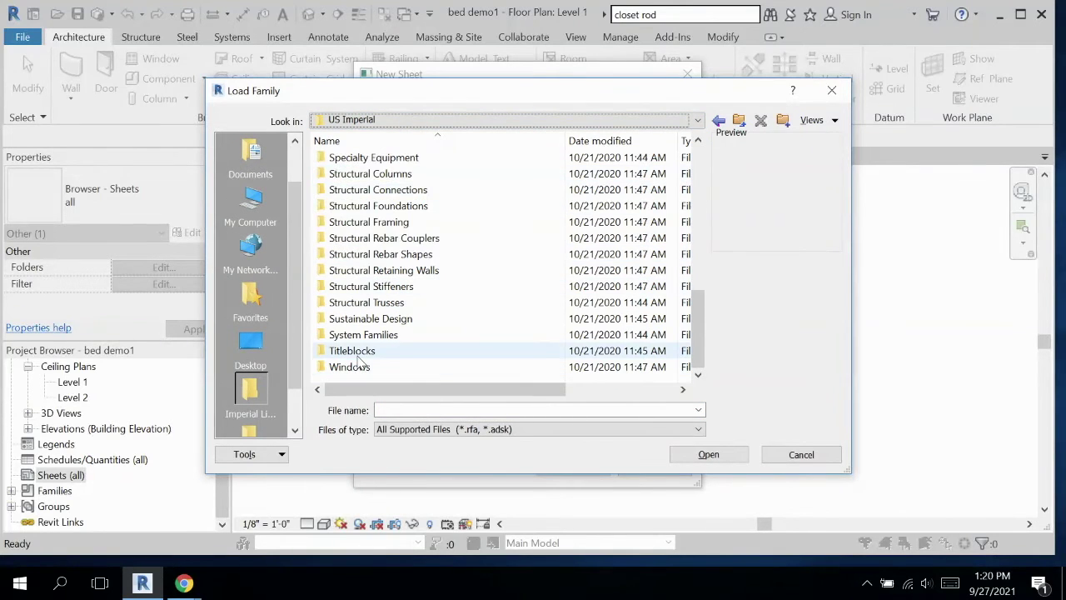
pyautogui.click(393, 348)
pyautogui.click(391, 350)
pyautogui.press('Escape')
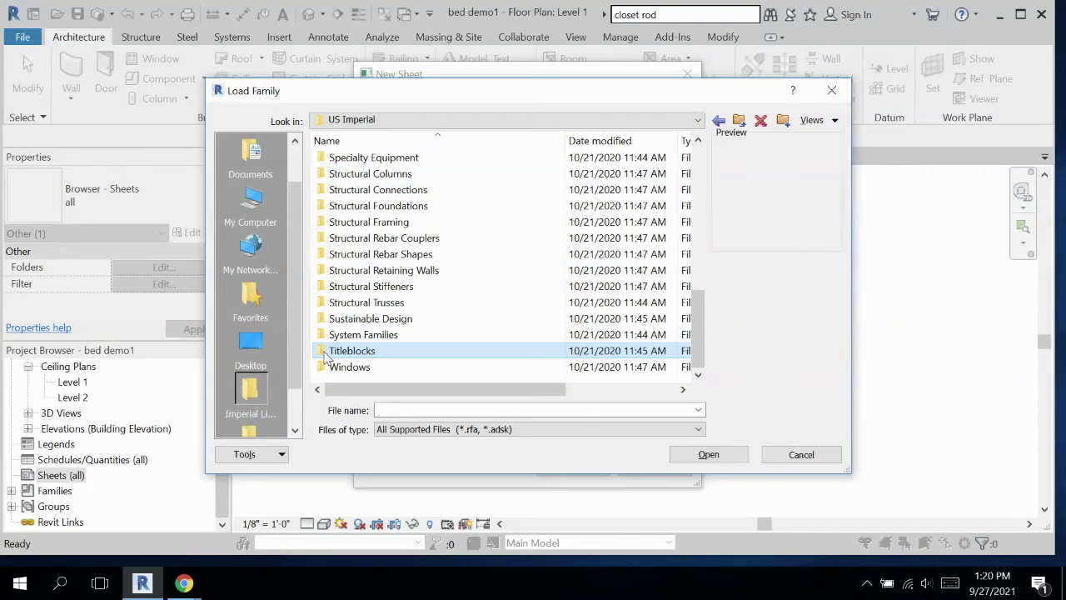
pyautogui.doubleClick(327, 353)
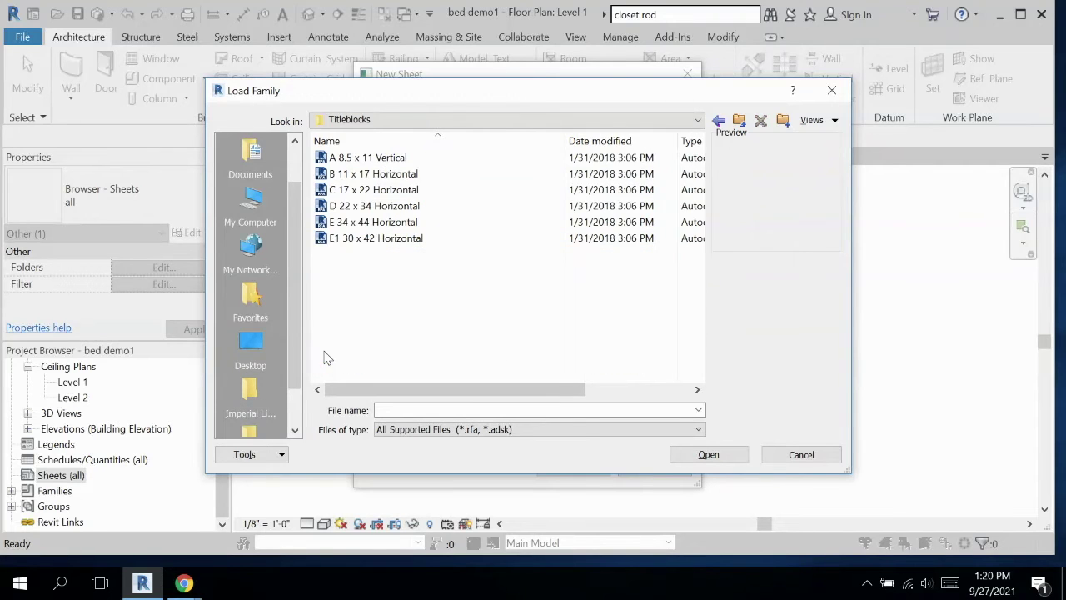
pyautogui.click(407, 173)
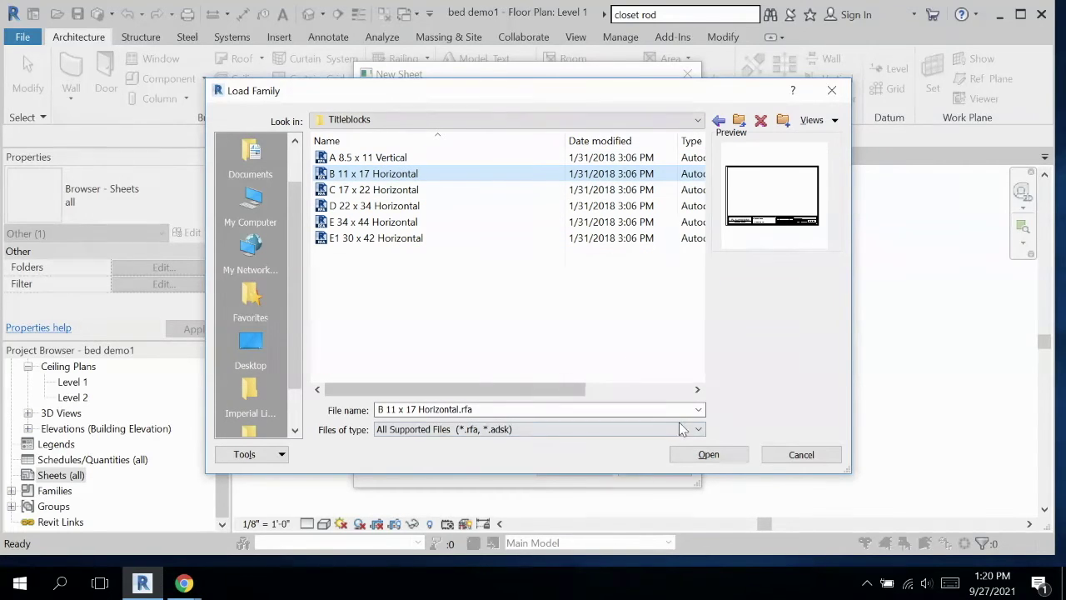
pyautogui.click(708, 454)
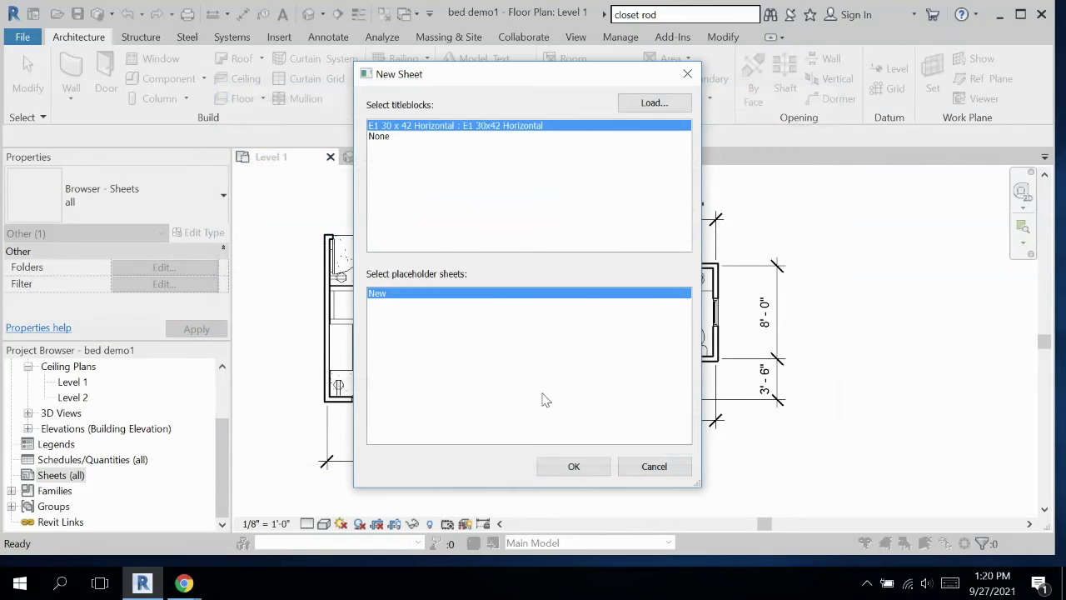
pyautogui.click(569, 465)
# Enter the owner's name in the title block's Owner field.
pyautogui.click(544, 321)
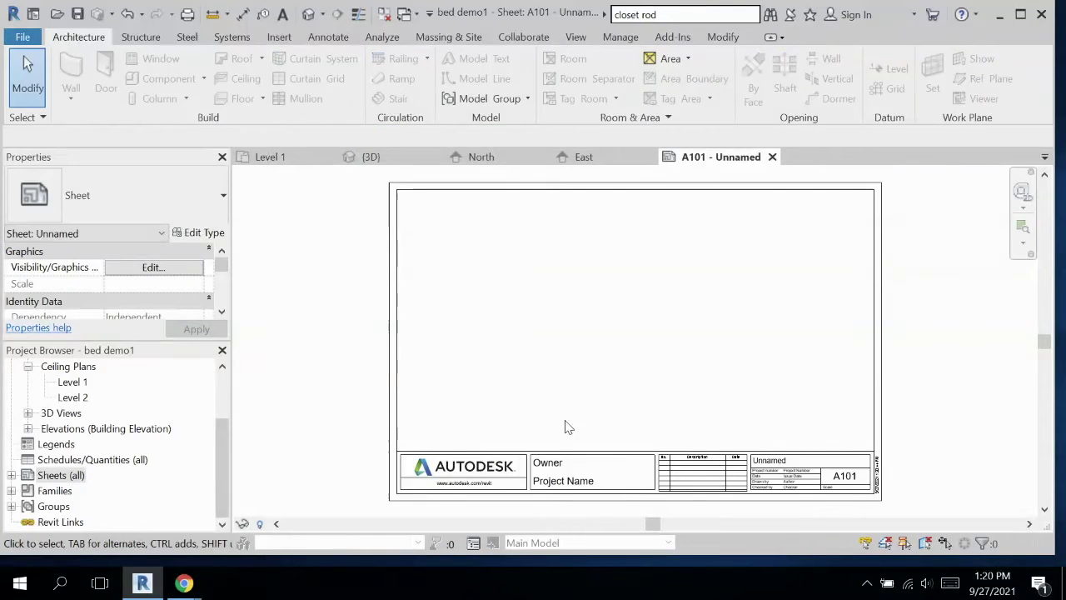
pyautogui.click(556, 466)
pyautogui.click(562, 465)
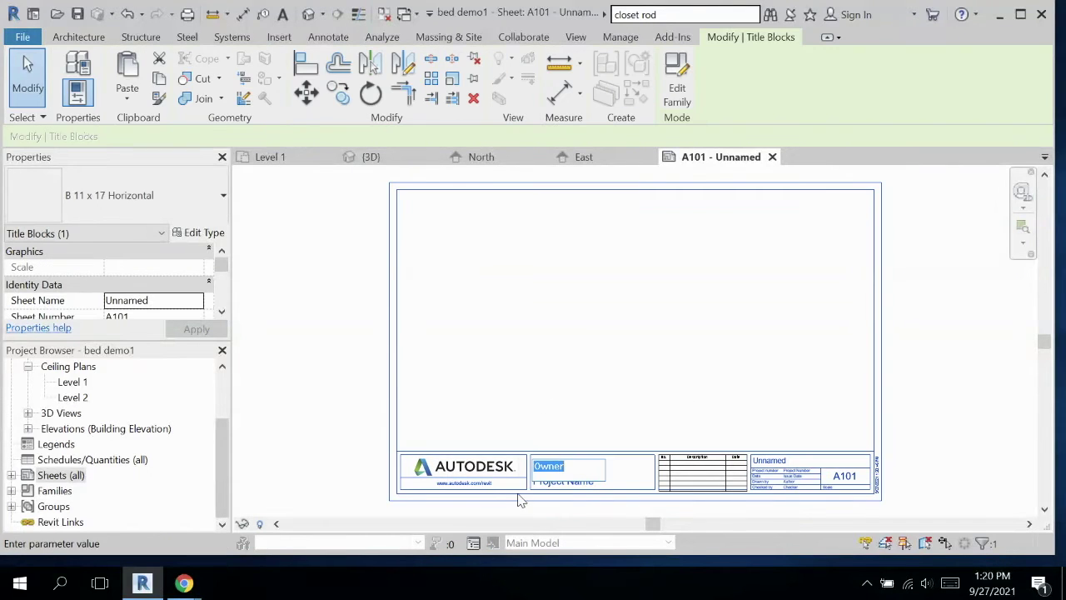
pyautogui.write('Mrs Fly')
pyautogui.click(560, 482)
# Set the title block's Project Name to 'Bedroom and Bathroom'.
pyautogui.doubleClick(551, 475)
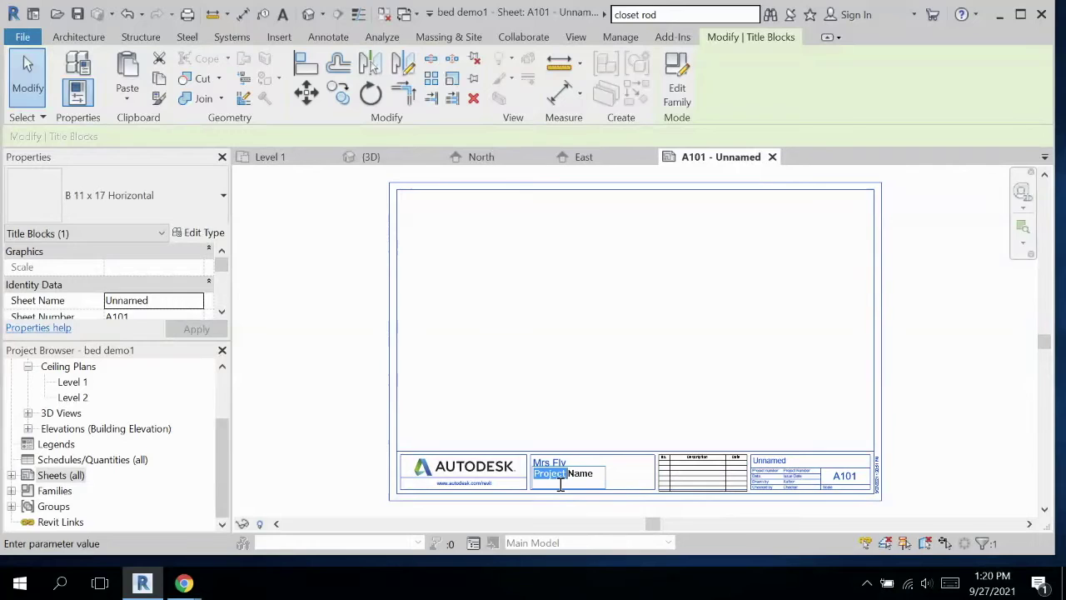
pyautogui.click(560, 484)
pyautogui.moveTo(595, 473); pyautogui.dragTo(511, 472)
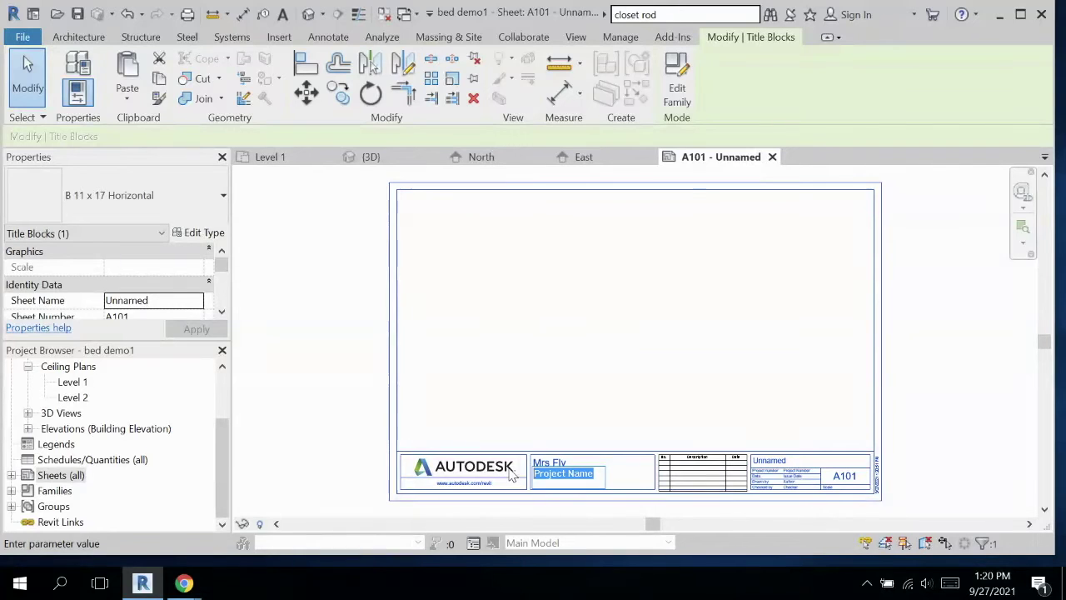
pyautogui.write('Bedroom')
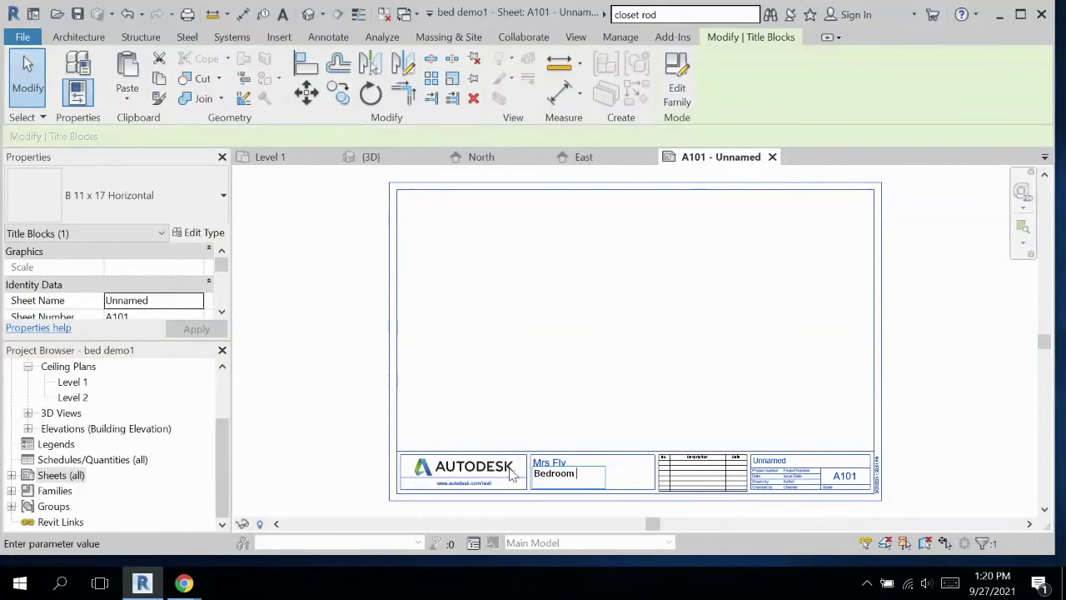
pyautogui.write(' and Bathroom')
pyautogui.click(804, 455)
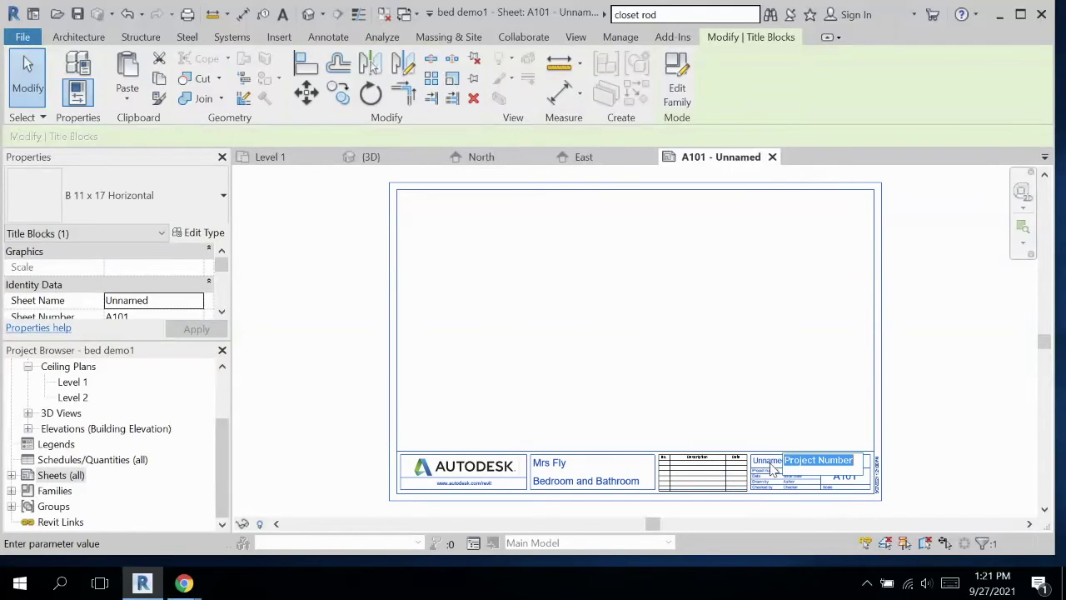
# Rename sheet A101 from Unnamed to 'Floor plans'.
pyautogui.click(771, 464)
pyautogui.doubleClick(771, 465)
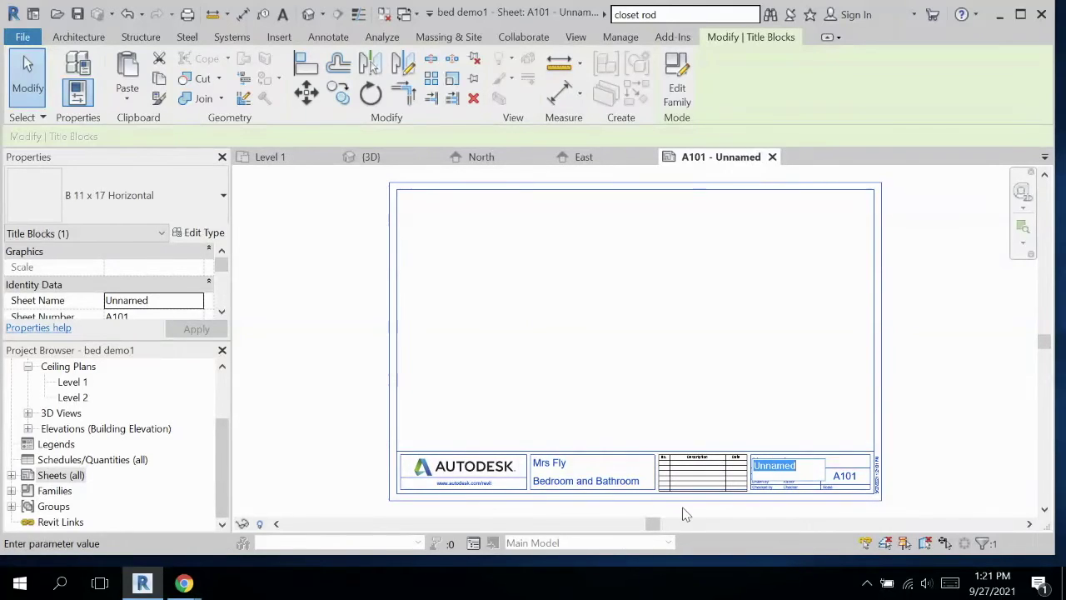
pyautogui.write('Floor plans')
pyautogui.press('Return')
pyautogui.click(812, 487)
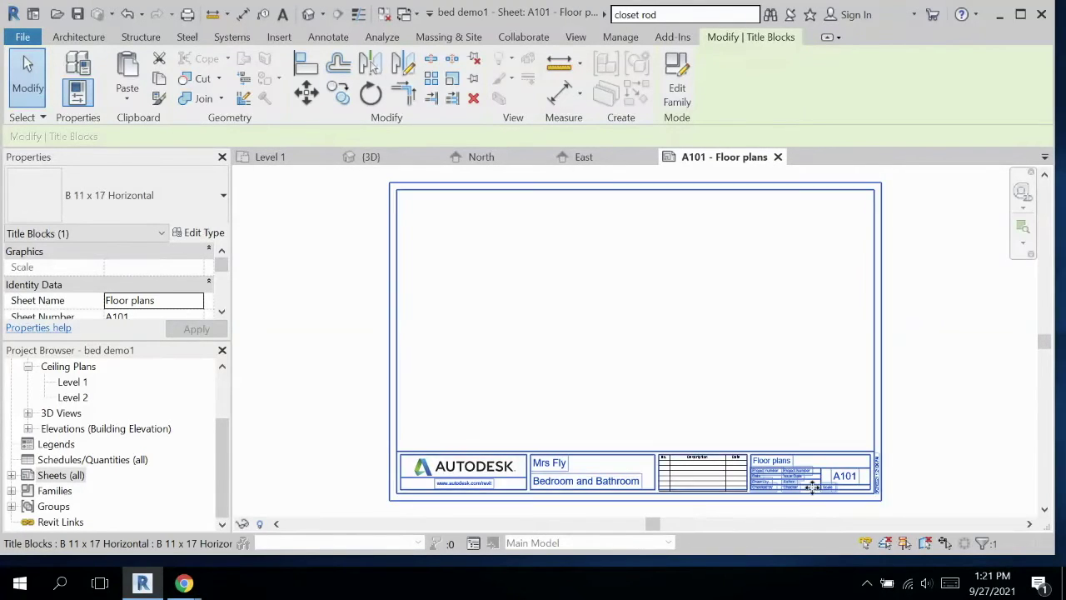
# Set the title block's issue date to 9/27/21.
pyautogui.scroll(5, 811, 487)
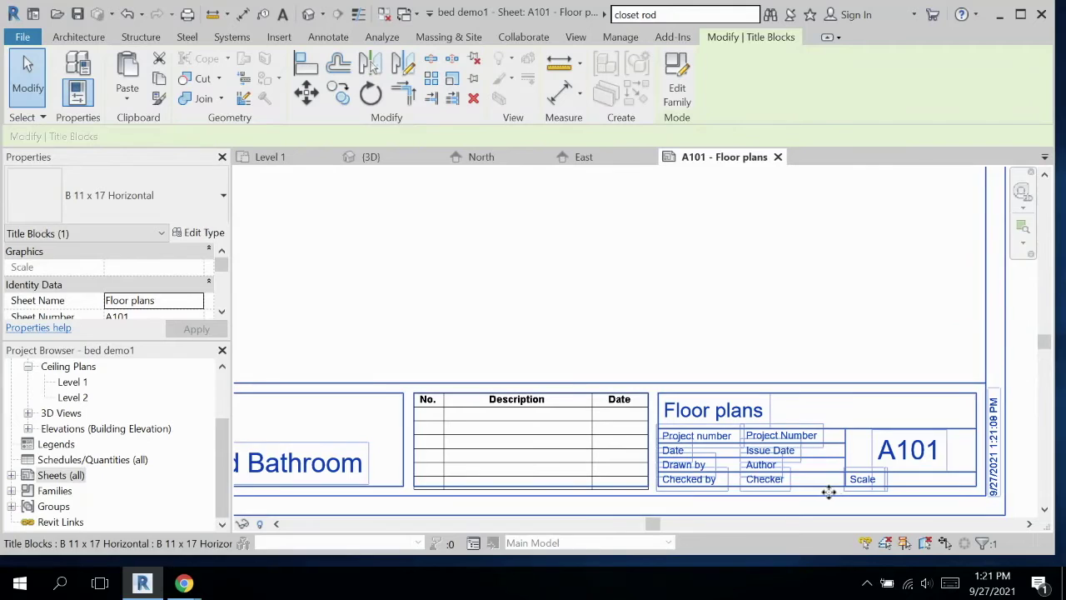
pyautogui.click(780, 450)
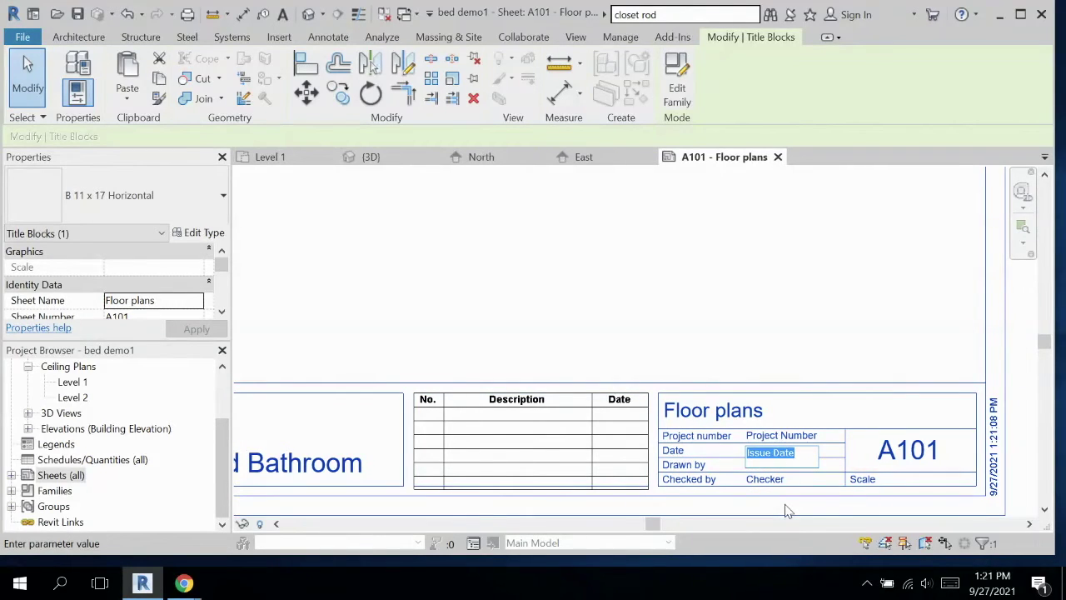
pyautogui.write('9/27/21')
pyautogui.press('Return')
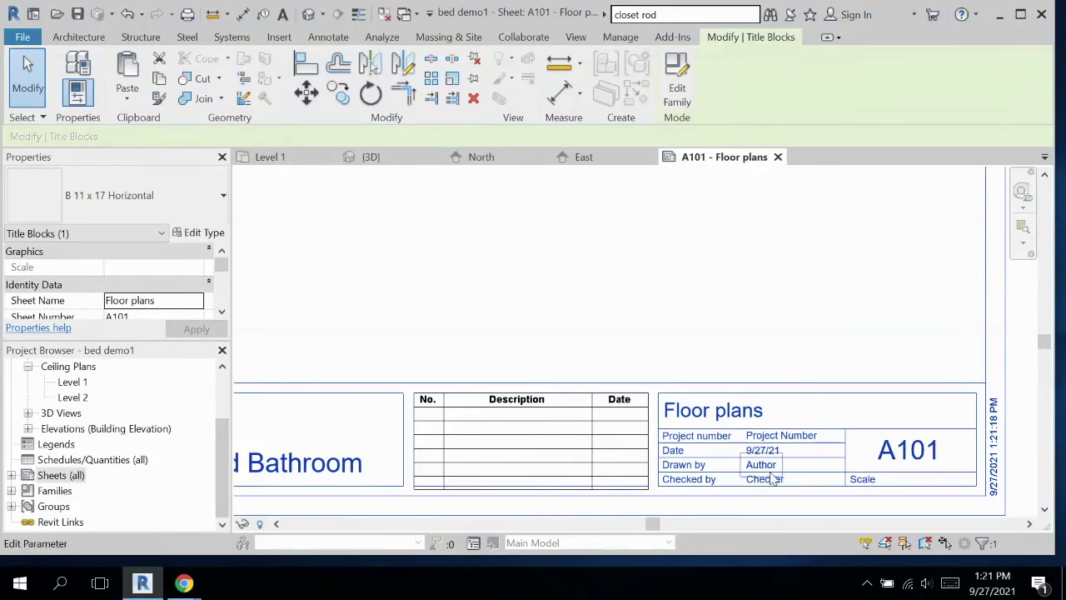
# Enter the drafter's name in the Drawn by field.
pyautogui.click(770, 466)
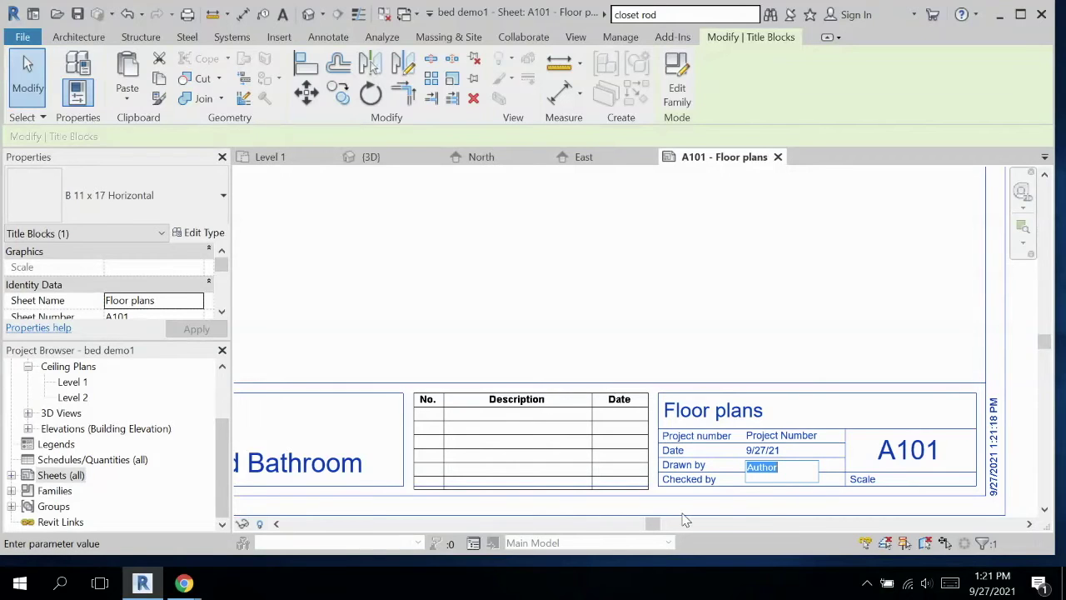
pyautogui.write('Mrs Fly')
pyautogui.press('Return')
pyautogui.click(760, 481)
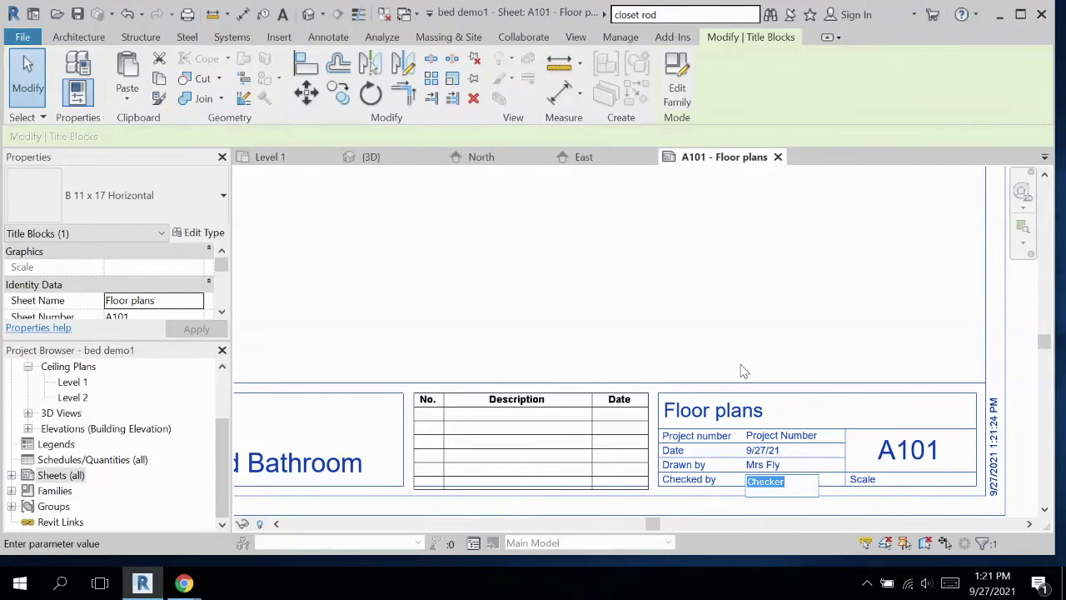
pyautogui.scroll(-3, 641, 316)
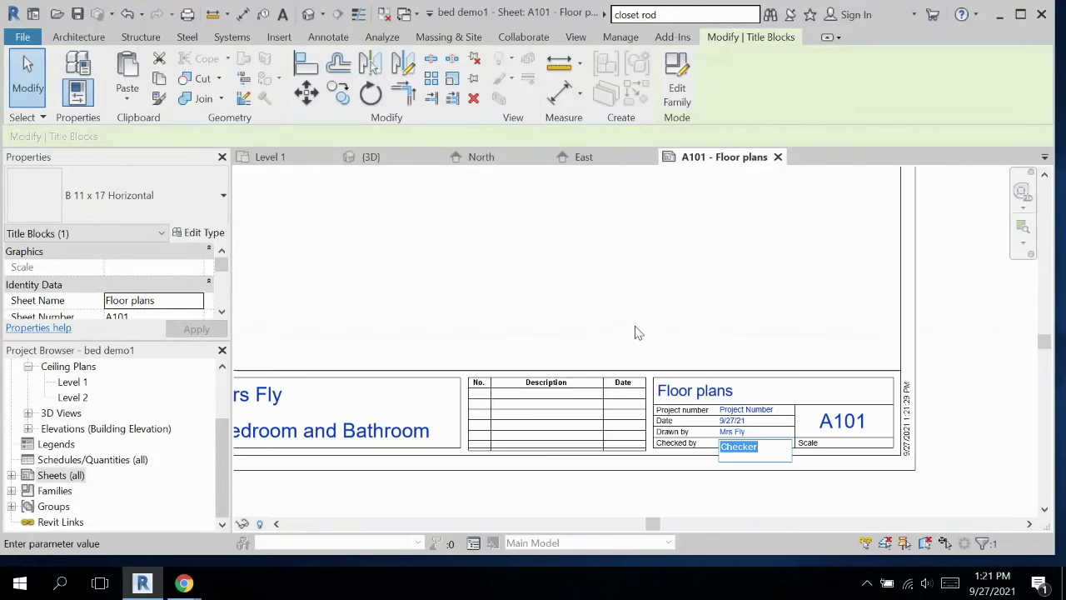
pyautogui.moveTo(564, 349); pyautogui.dragTo(657, 378, button='middle')
pyautogui.scroll(-3, 602, 359)
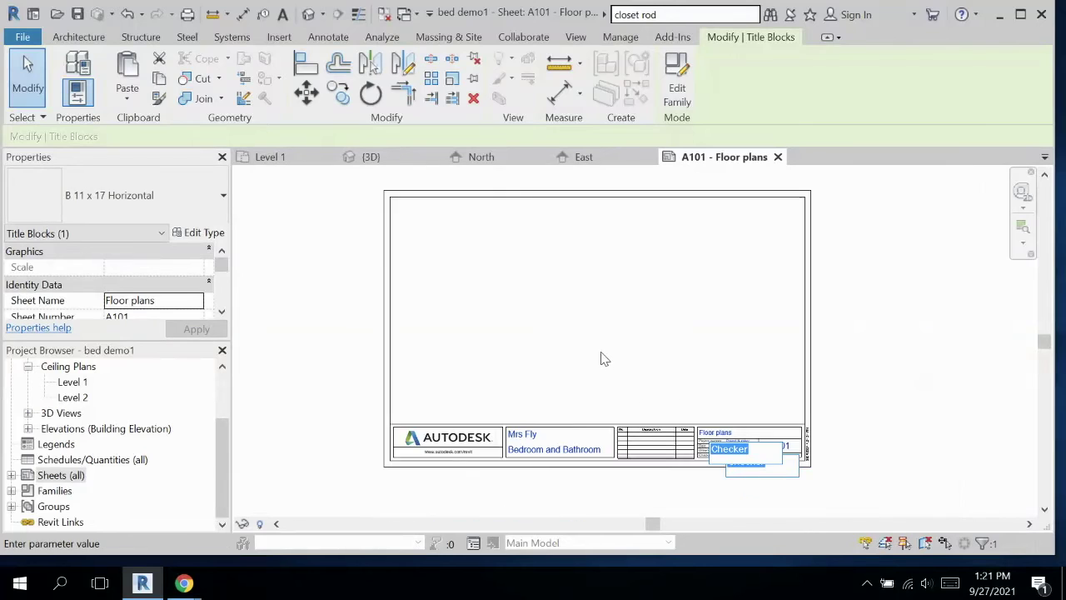
# Open the Level 1 floor plan and pan out to the distant elevation markers.
pyautogui.click(555, 347)
pyautogui.scroll(2, 129, 403)
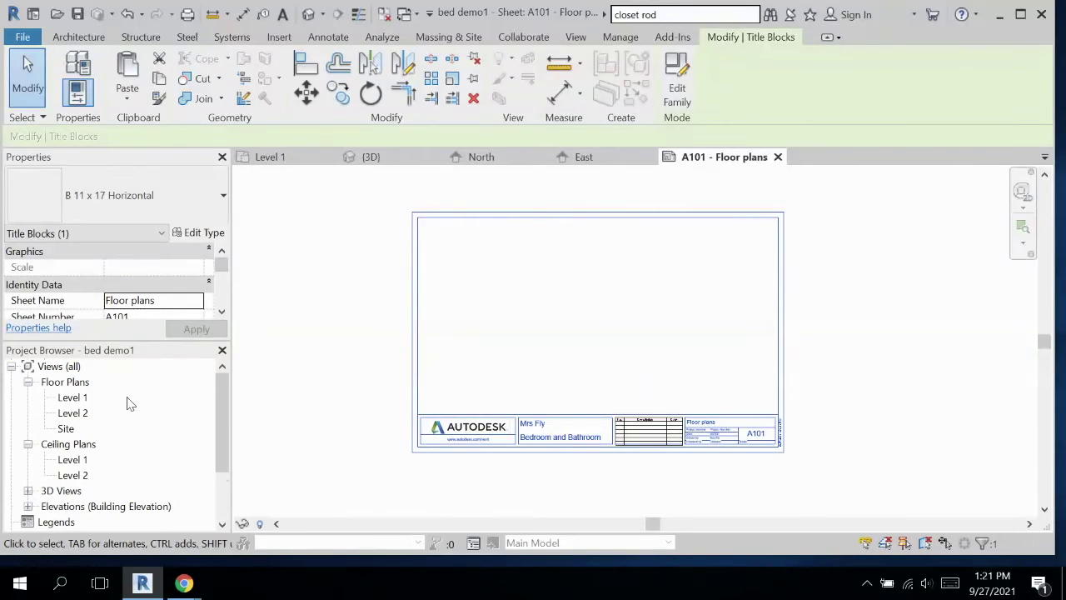
pyautogui.click(74, 400)
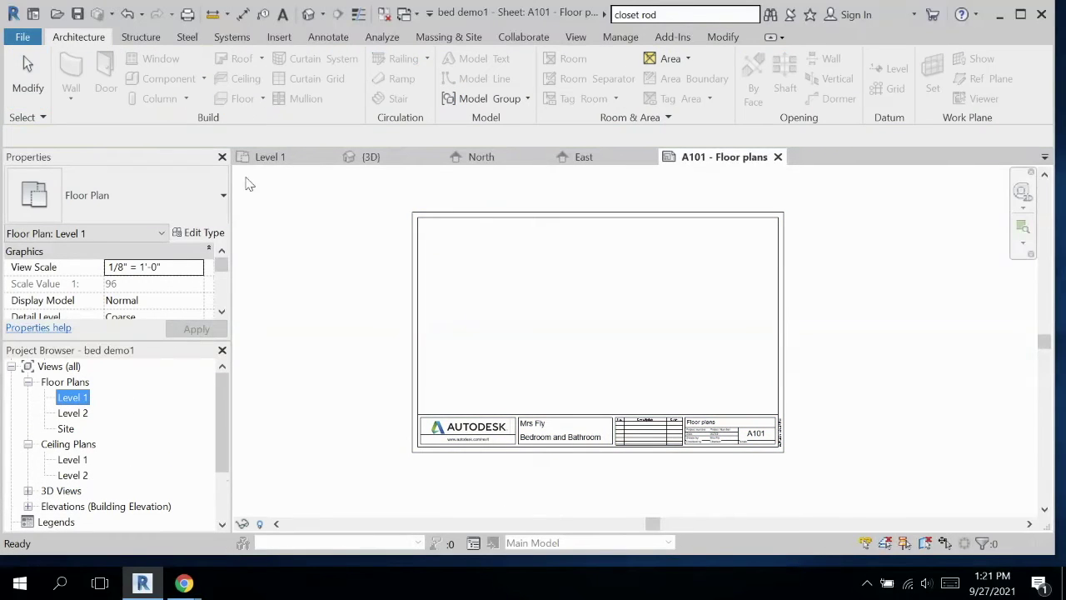
pyautogui.click(268, 157)
pyautogui.scroll(-2, 750, 349)
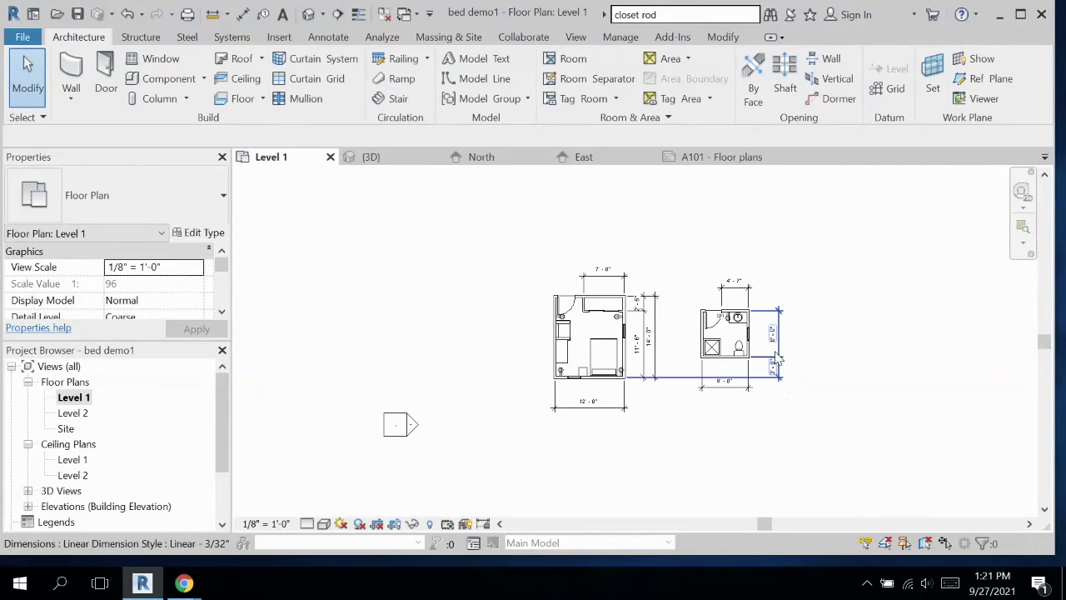
pyautogui.scroll(-4, 782, 359)
pyautogui.moveTo(848, 362); pyautogui.dragTo(723, 362, button='middle')
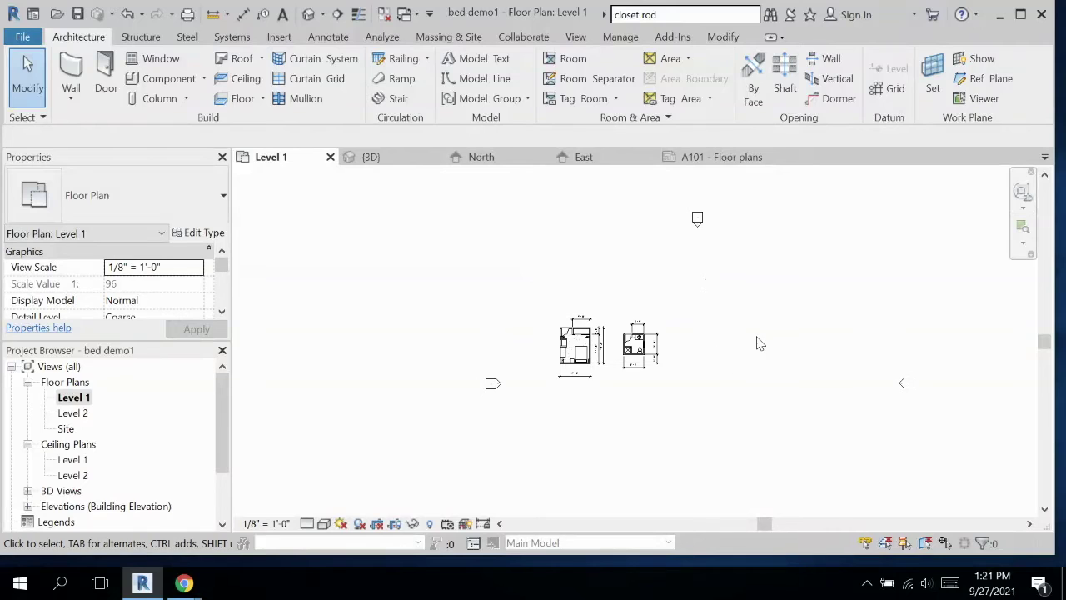
pyautogui.scroll(3, 708, 236)
# Move the upper and lower elevation markers in close above and below the plans.
pyautogui.click(684, 206)
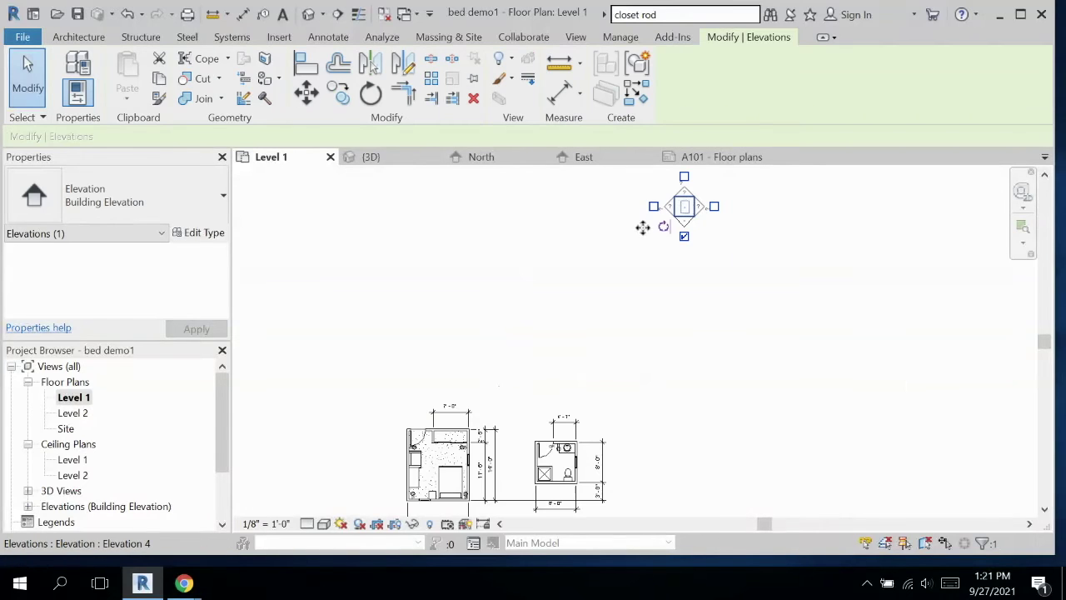
pyautogui.moveTo(642, 227)
pyautogui.mouseDown()
pyautogui.moveTo(550, 296)
pyautogui.moveTo(511, 383)
pyautogui.mouseUp()
pyautogui.moveTo(592, 375)
pyautogui.mouseDown(button='middle')
pyautogui.moveTo(792, 264)
pyautogui.moveTo(799, 237)
pyautogui.mouseUp(button='middle')
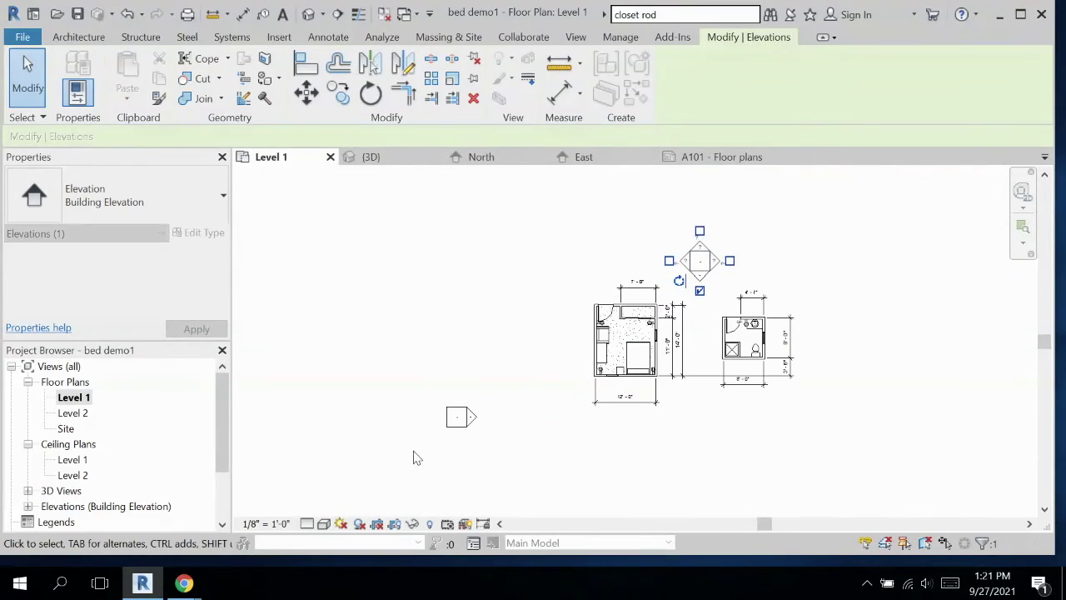
pyautogui.click(458, 418)
pyautogui.moveTo(458, 418); pyautogui.dragTo(561, 346)
pyautogui.moveTo(783, 408)
pyautogui.mouseDown(button='middle')
pyautogui.moveTo(742, 397)
pyautogui.moveTo(674, 298)
pyautogui.moveTo(661, 224)
pyautogui.moveTo(573, 178)
pyautogui.mouseUp(button='middle')
pyautogui.moveTo(662, 492)
pyautogui.mouseDown()
pyautogui.moveTo(671, 505)
pyautogui.moveTo(507, 192)
pyautogui.mouseUp()
pyautogui.click(661, 498)
pyautogui.moveTo(591, 228); pyautogui.dragTo(659, 433, button='middle')
pyautogui.moveTo(522, 372)
pyautogui.mouseDown()
pyautogui.moveTo(525, 316)
pyautogui.moveTo(511, 306)
pyautogui.mouseUp()
# Move the East elevation marker beside the bathroom and recentre the plans.
pyautogui.moveTo(688, 325)
pyautogui.mouseDown(button='middle')
pyautogui.moveTo(668, 380)
pyautogui.moveTo(649, 398)
pyautogui.mouseUp(button='middle')
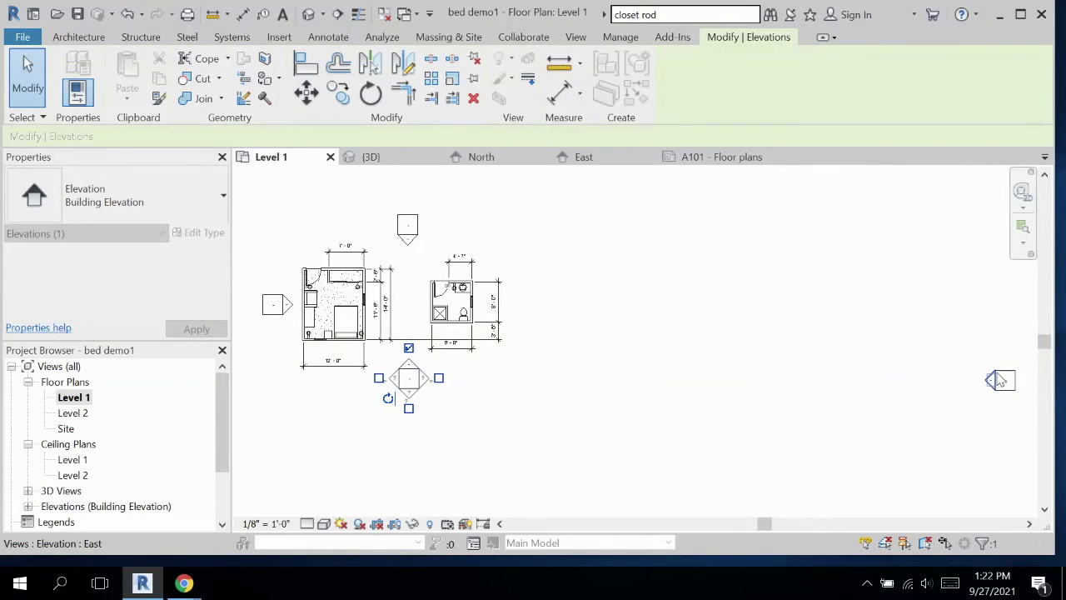
pyautogui.moveTo(1005, 381); pyautogui.dragTo(544, 312)
pyautogui.click(749, 326)
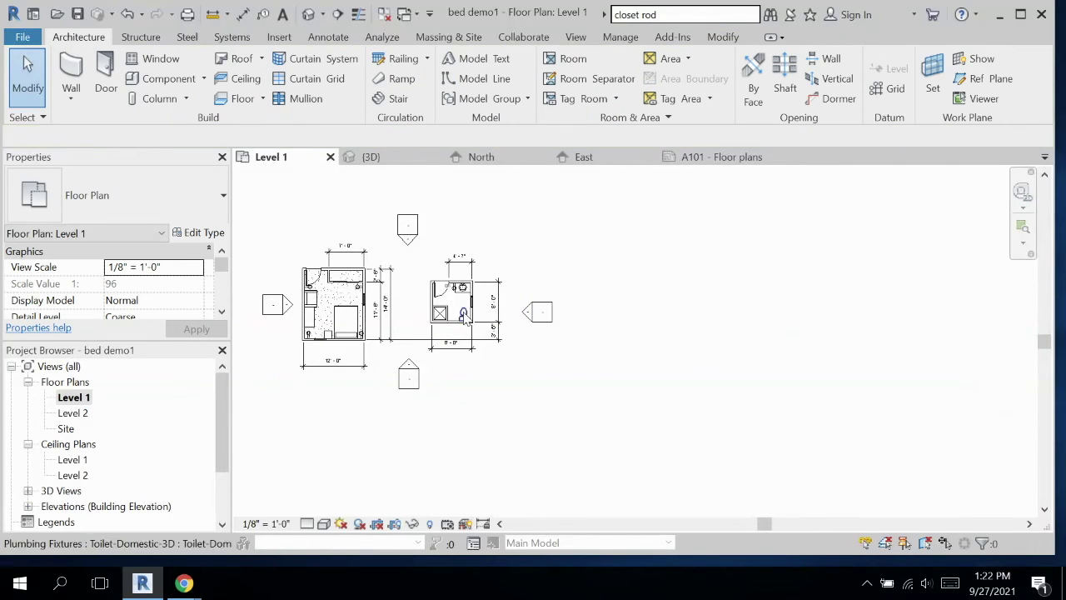
pyautogui.moveTo(475, 254)
pyautogui.mouseDown(button='middle')
pyautogui.moveTo(545, 281)
pyautogui.moveTo(578, 254)
pyautogui.mouseUp(button='middle')
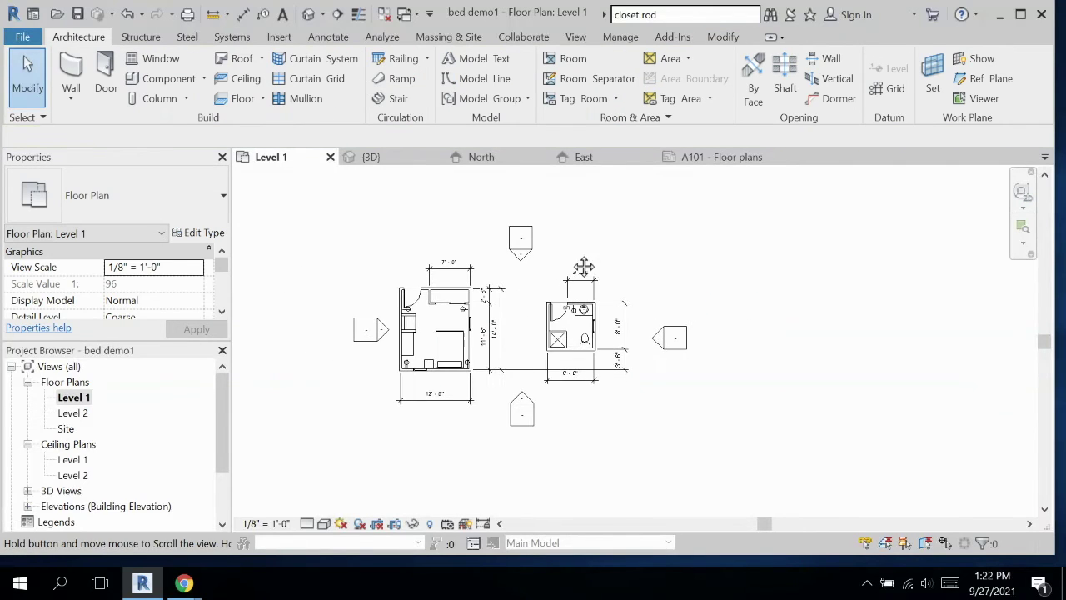
pyautogui.click(738, 155)
# Drag the Level 1 plan onto sheet A101 and place it centred above the title block.
pyautogui.moveTo(87, 399); pyautogui.dragTo(558, 317)
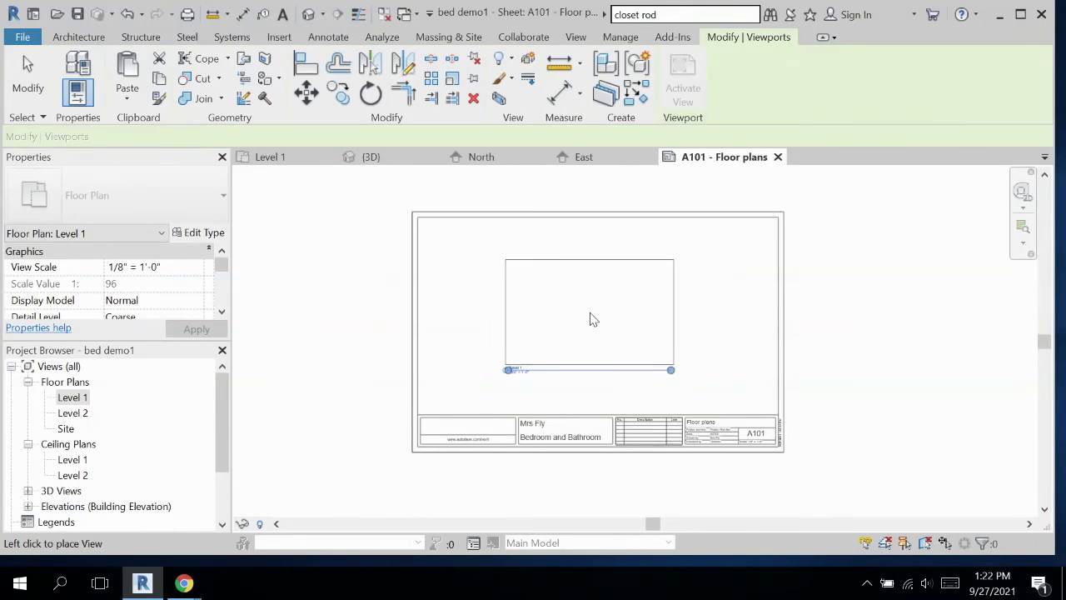
pyautogui.click(592, 317)
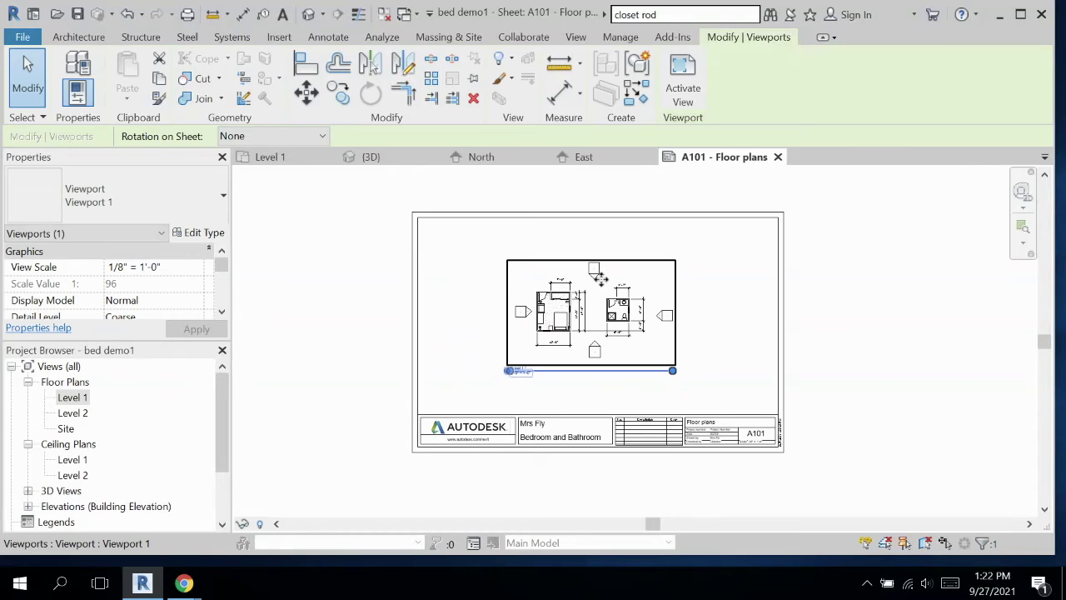
pyautogui.scroll(3, 599, 278)
pyautogui.scroll(2, 590, 328)
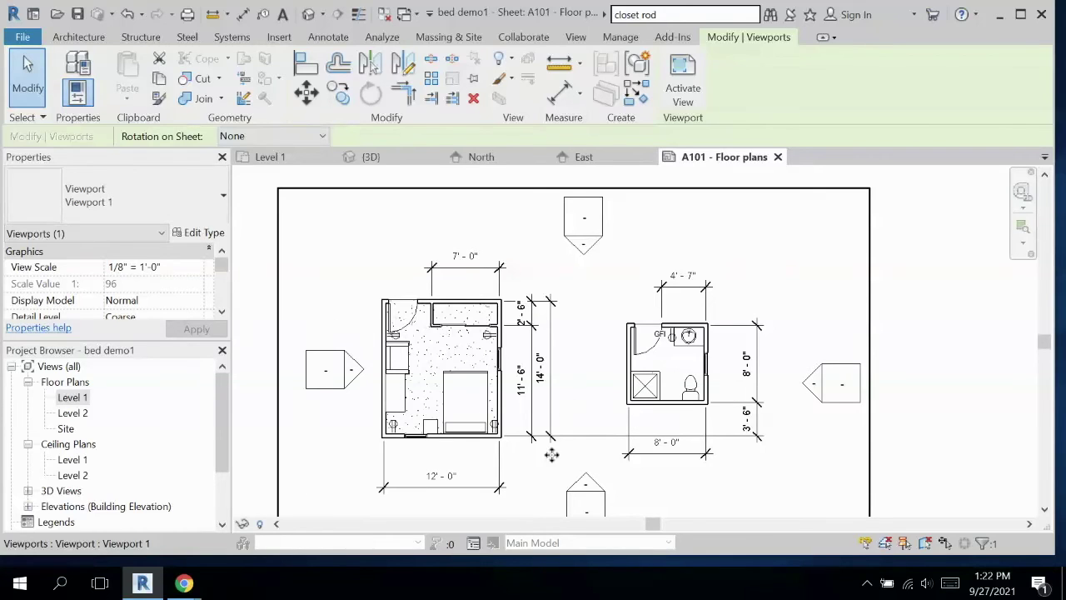
pyautogui.scroll(-3, 575, 402)
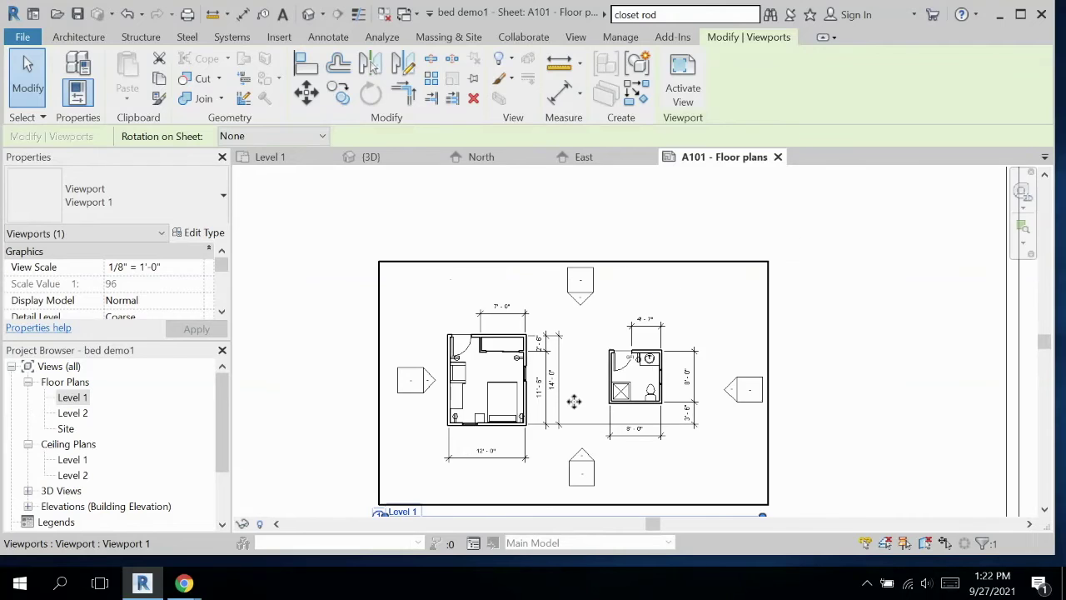
pyautogui.scroll(-1, 624, 419)
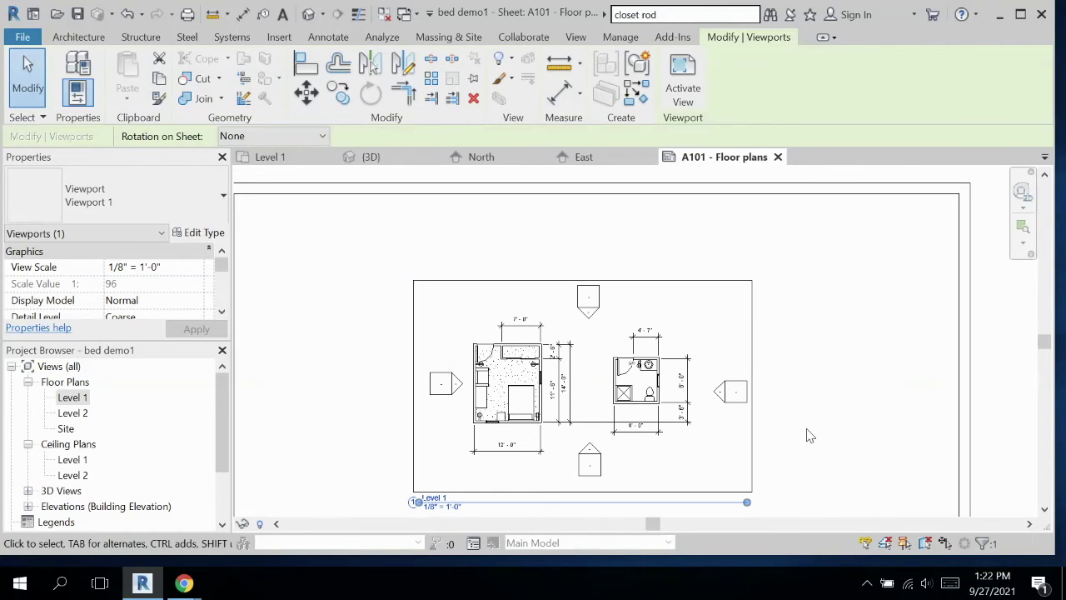
pyautogui.scroll(-2, 806, 436)
pyautogui.moveTo(764, 358); pyautogui.dragTo(677, 328, button='middle')
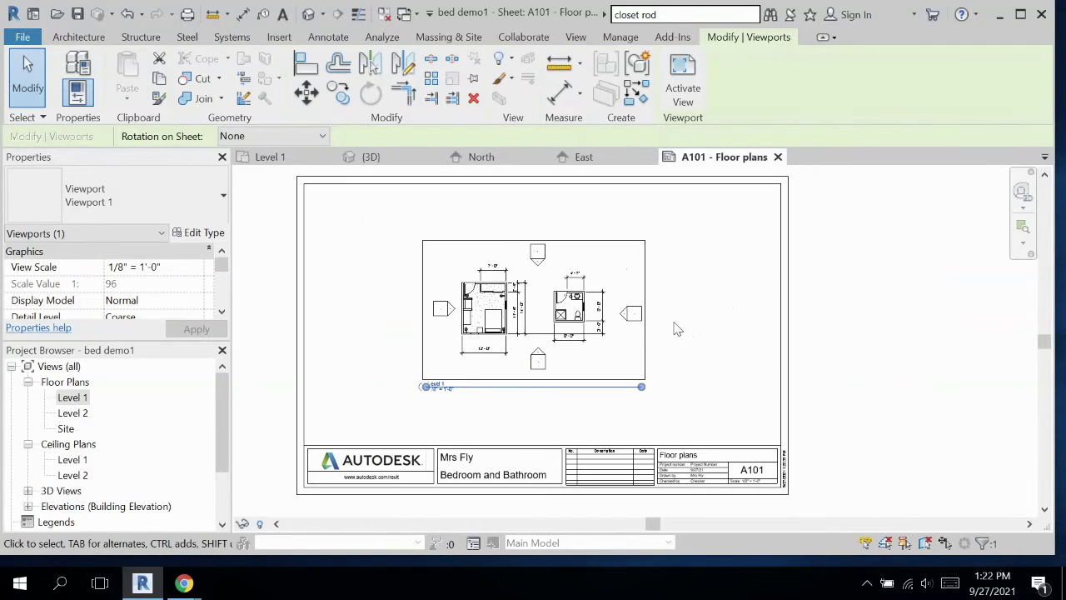
pyautogui.scroll(-2, 80, 473)
pyautogui.scroll(-1, 81, 473)
# Create new sheet A102 with the B 11 x 17 Horizontal title block.
pyautogui.click(58, 505)
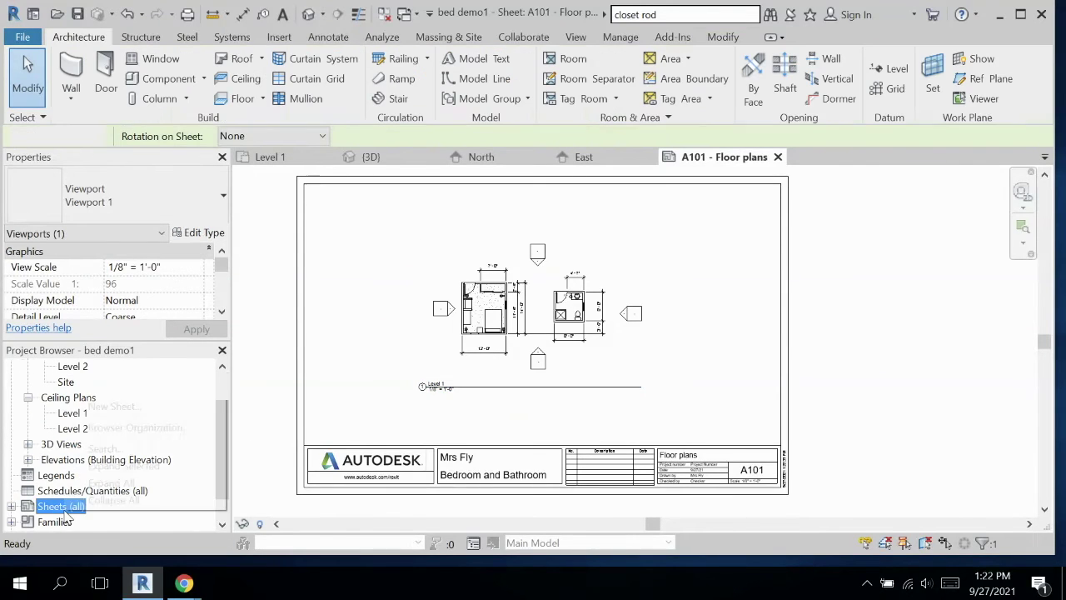
pyautogui.rightClick(82, 506)
pyautogui.click(112, 407)
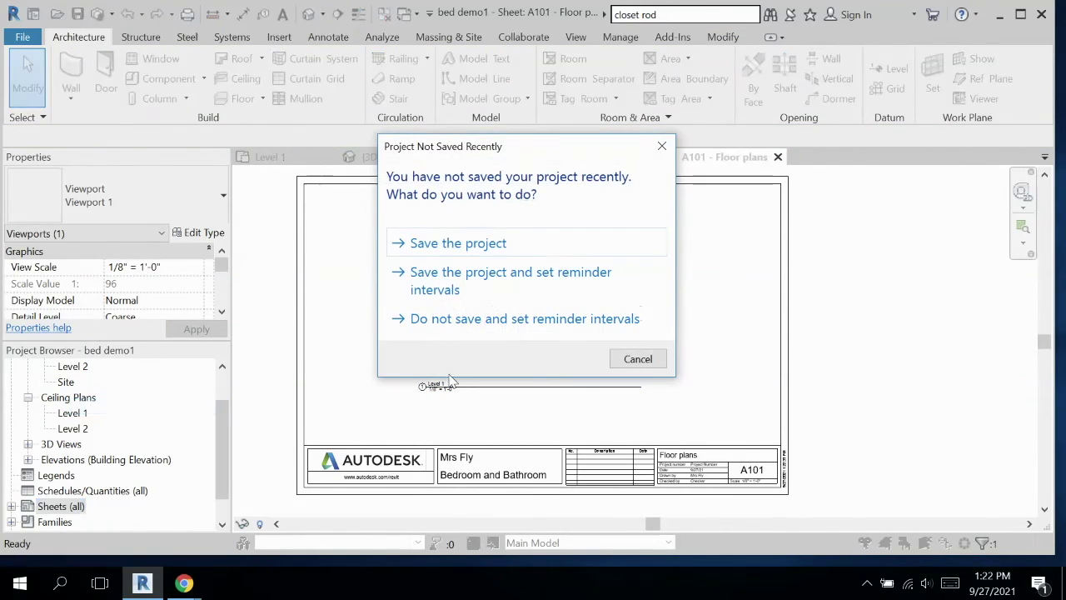
pyautogui.click(479, 245)
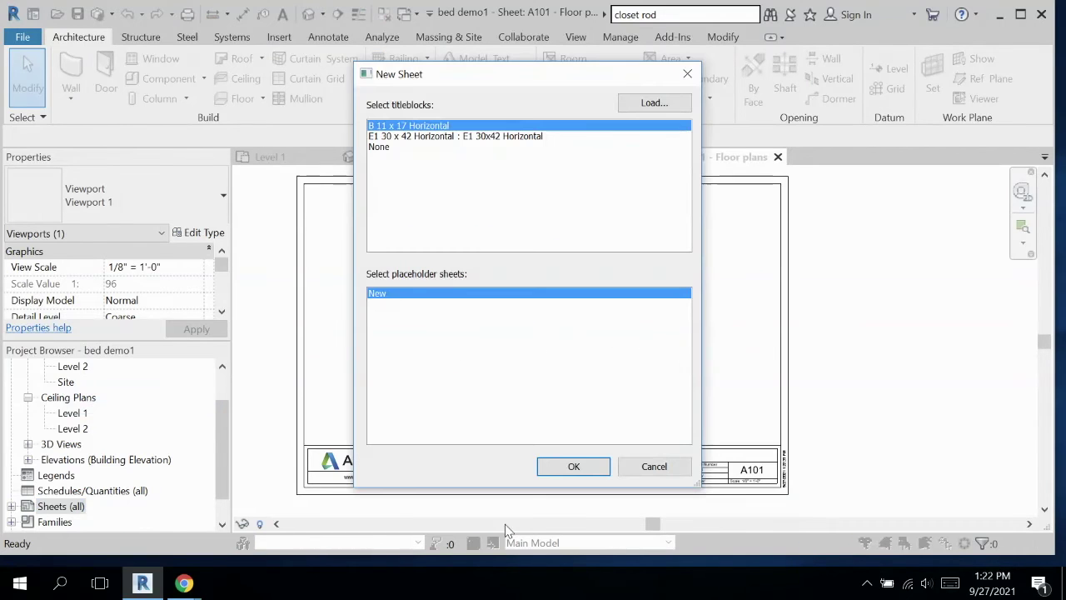
pyautogui.click(573, 467)
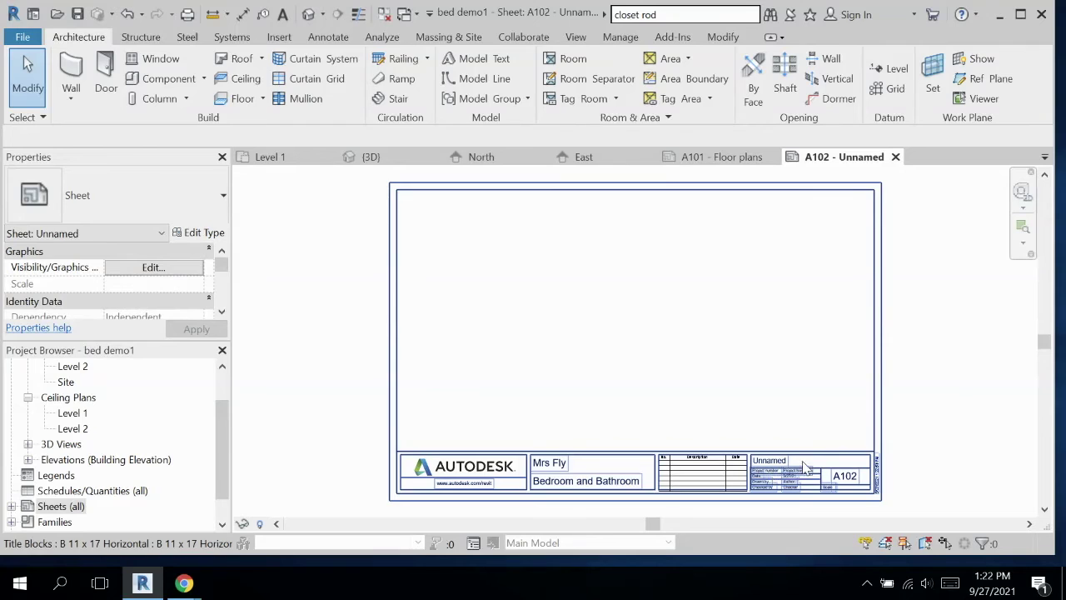
# Name the new sheet '3D views'.
pyautogui.click(776, 464)
pyautogui.click(781, 463)
pyautogui.write('3')
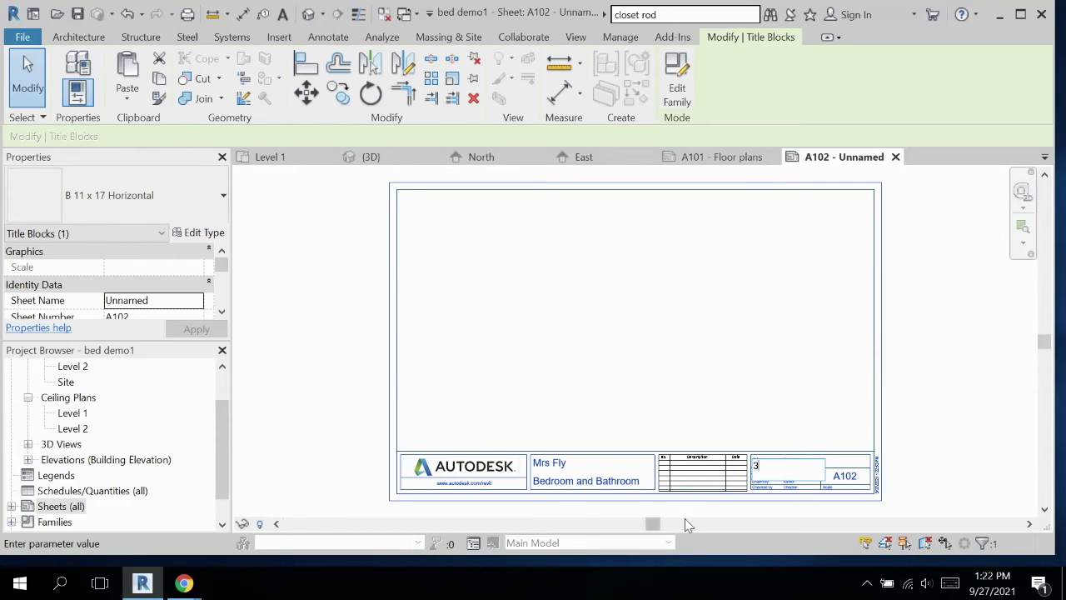
pyautogui.write('D views')
pyautogui.press('Return')
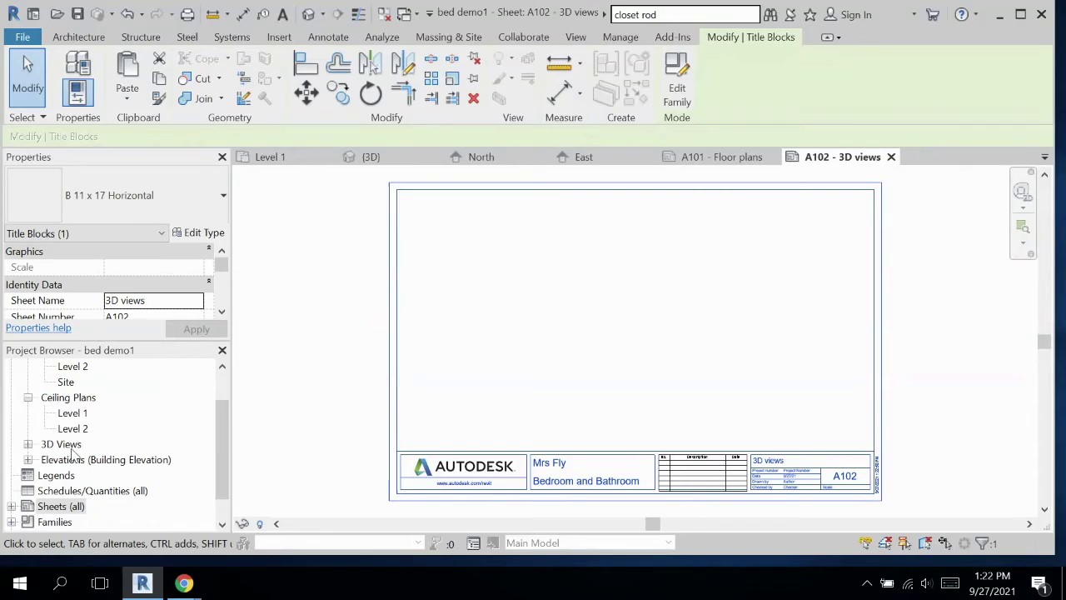
pyautogui.click(28, 444)
# Place the {3D} view on sheet A102 and nudge the viewport slightly left and down.
pyautogui.moveTo(56, 463); pyautogui.dragTo(634, 327)
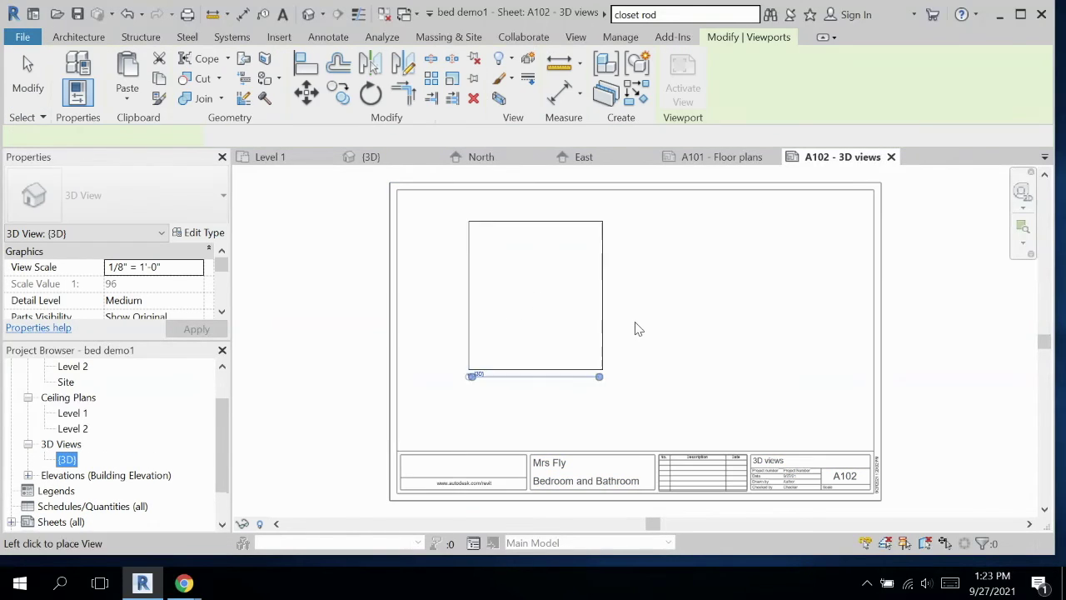
pyautogui.click(574, 314)
pyautogui.scroll(5, 654, 338)
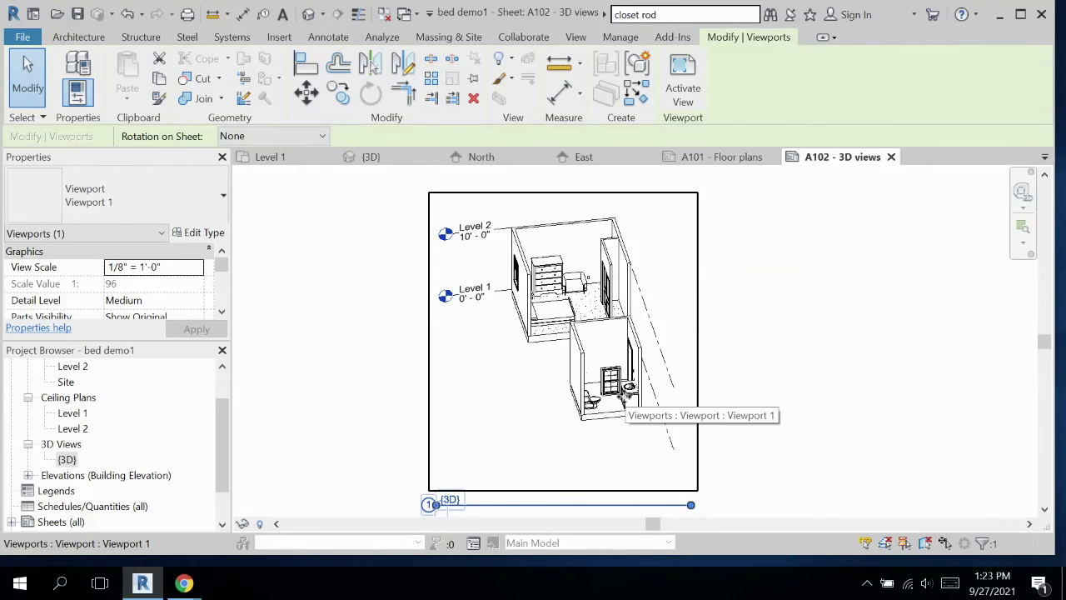
pyautogui.scroll(-2, 830, 358)
pyautogui.scroll(-1, 830, 357)
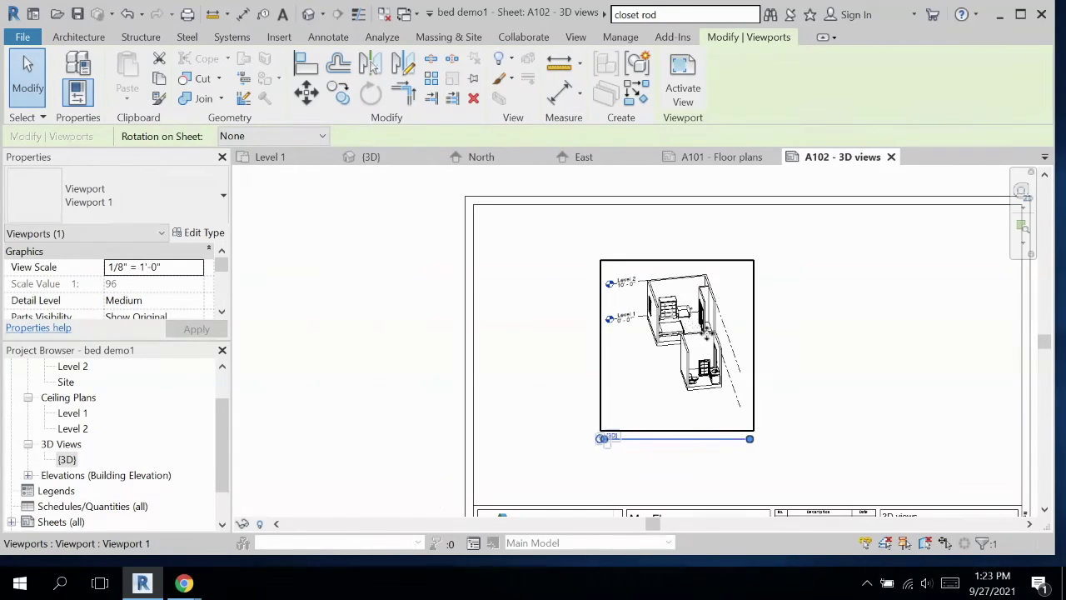
pyautogui.moveTo(700, 338); pyautogui.dragTo(667, 343)
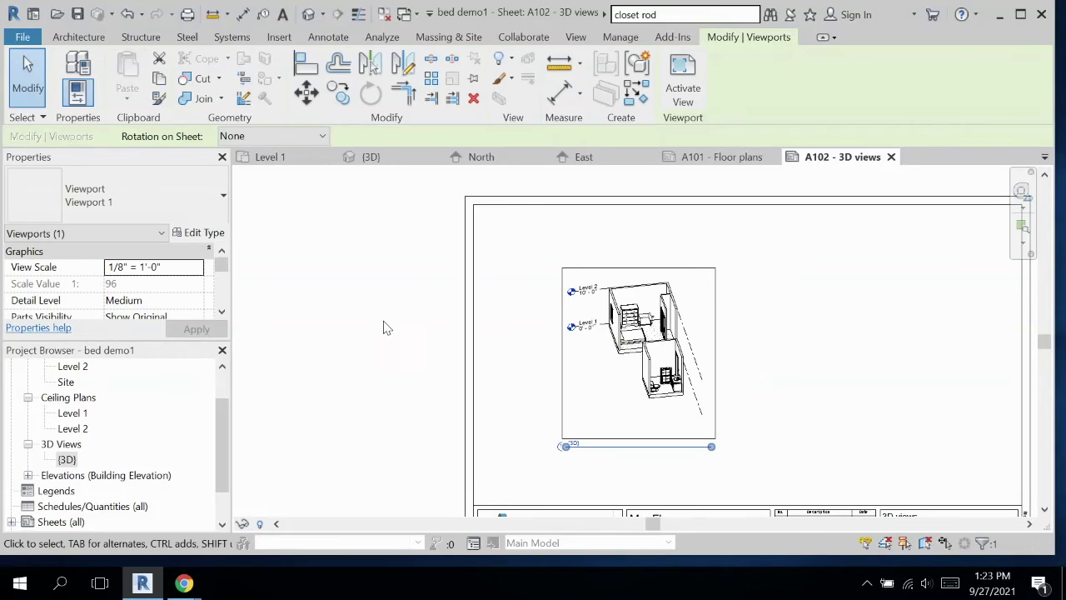
pyautogui.click(452, 328)
# In the {3D} view, hide the bathroom's double-hung window with Hide in View > Elements.
pyautogui.click(368, 156)
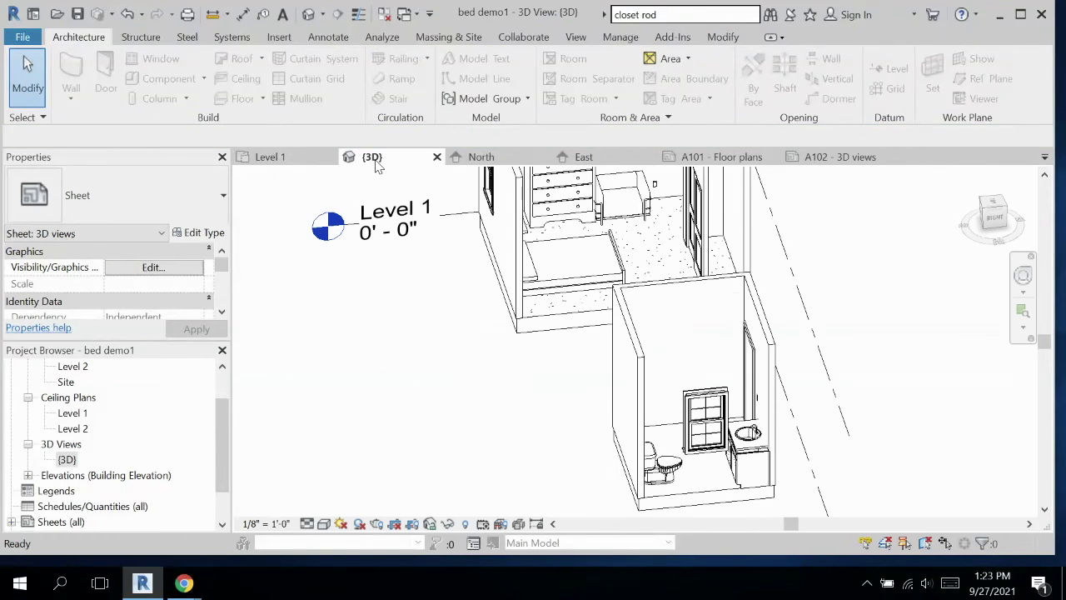
pyautogui.scroll(2, 681, 312)
pyautogui.scroll(-3, 676, 314)
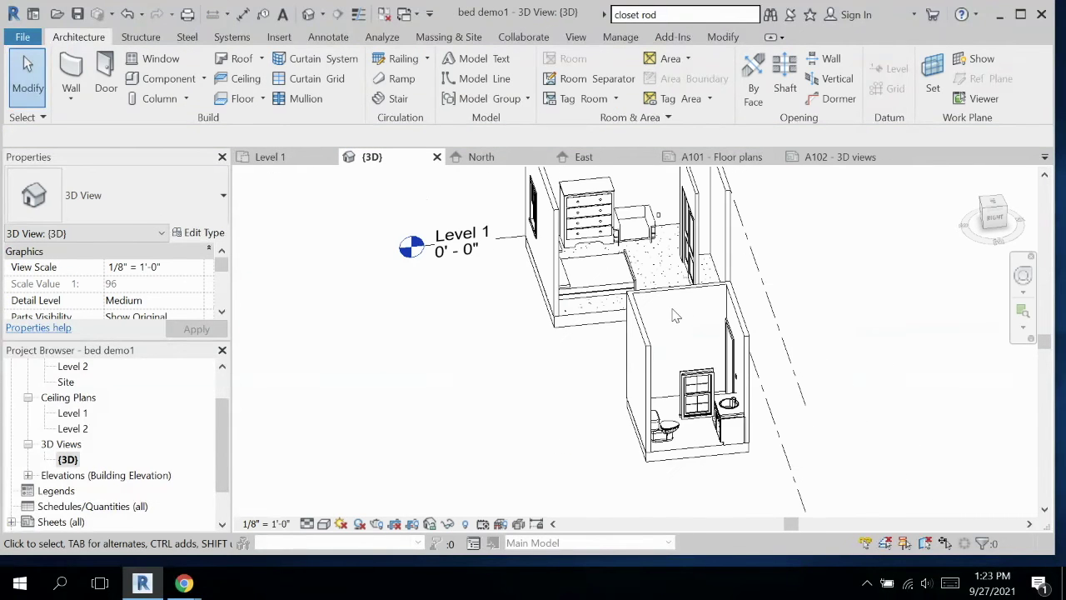
pyautogui.moveTo(676, 322); pyautogui.dragTo(692, 363, button='middle')
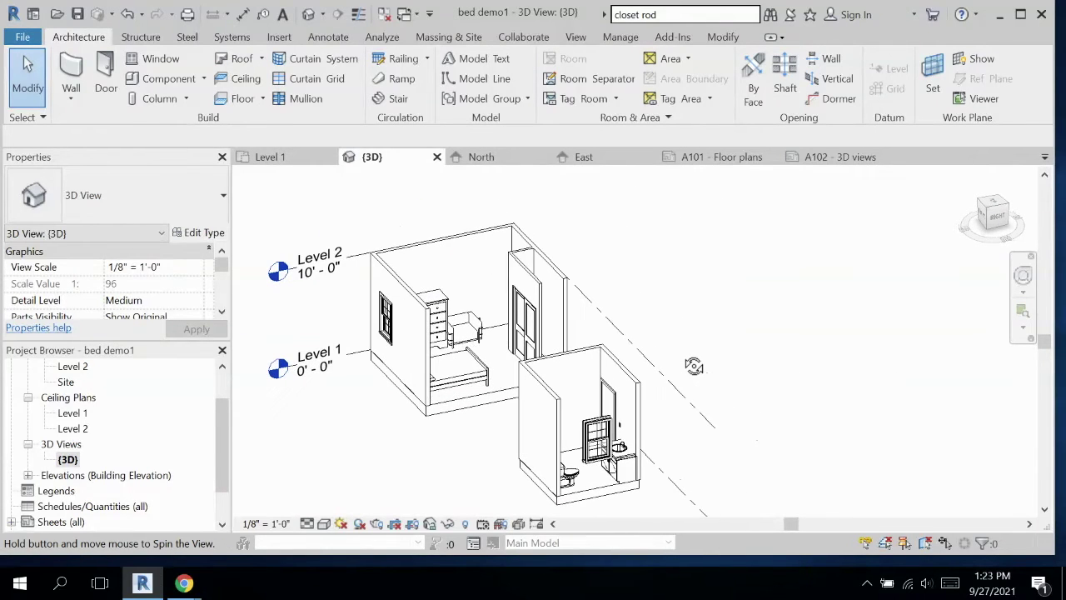
pyautogui.click(612, 429)
pyautogui.rightClick(612, 428)
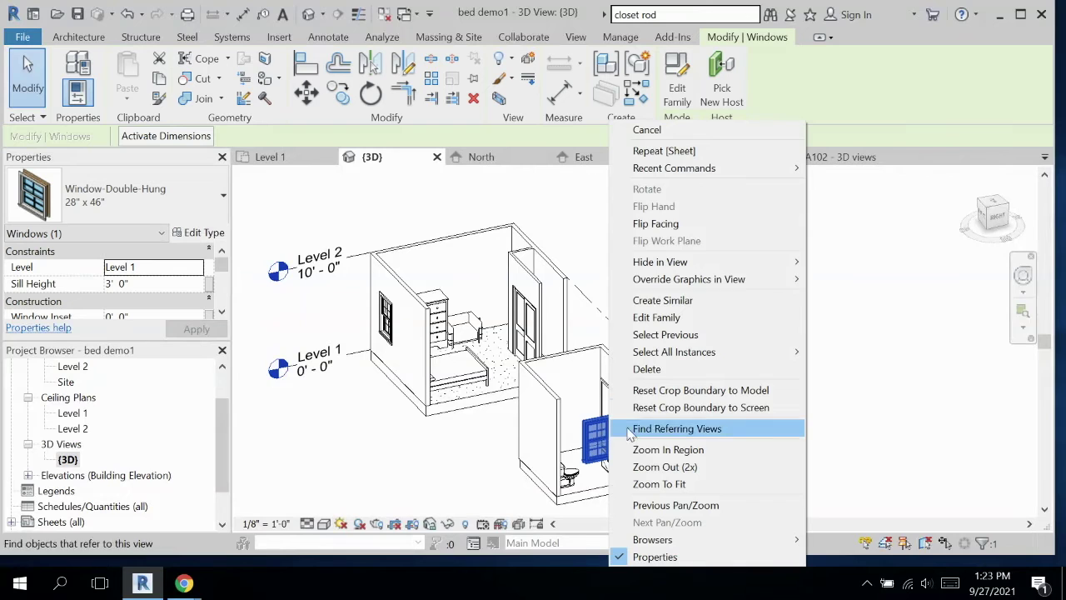
pyautogui.moveTo(706, 262)
pyautogui.click(827, 262)
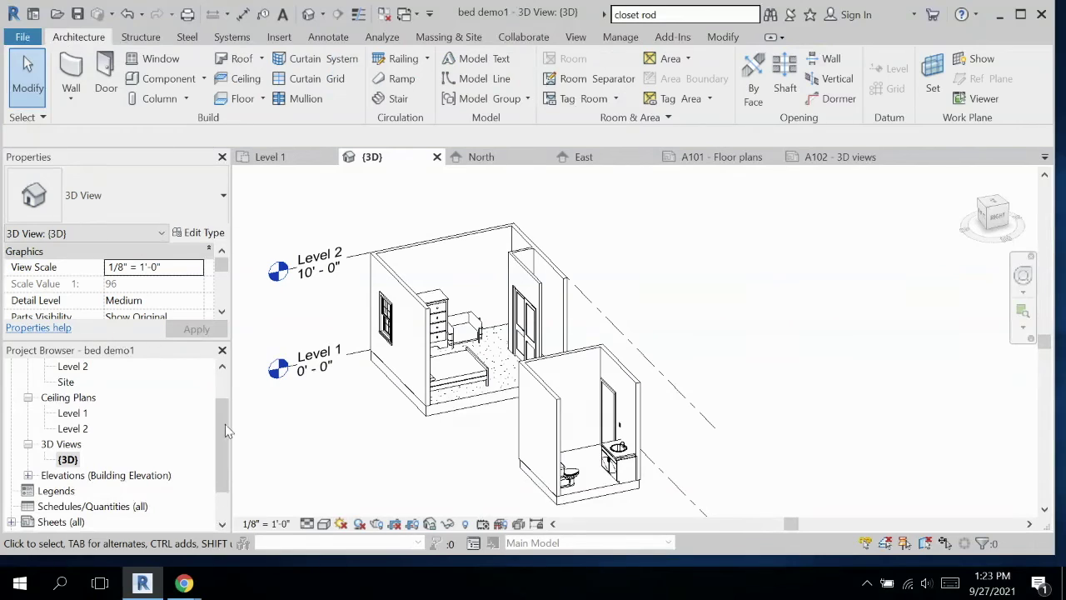
# Render the {3D} view at Medium quality.
pyautogui.click(377, 524)
pyautogui.click(215, 81)
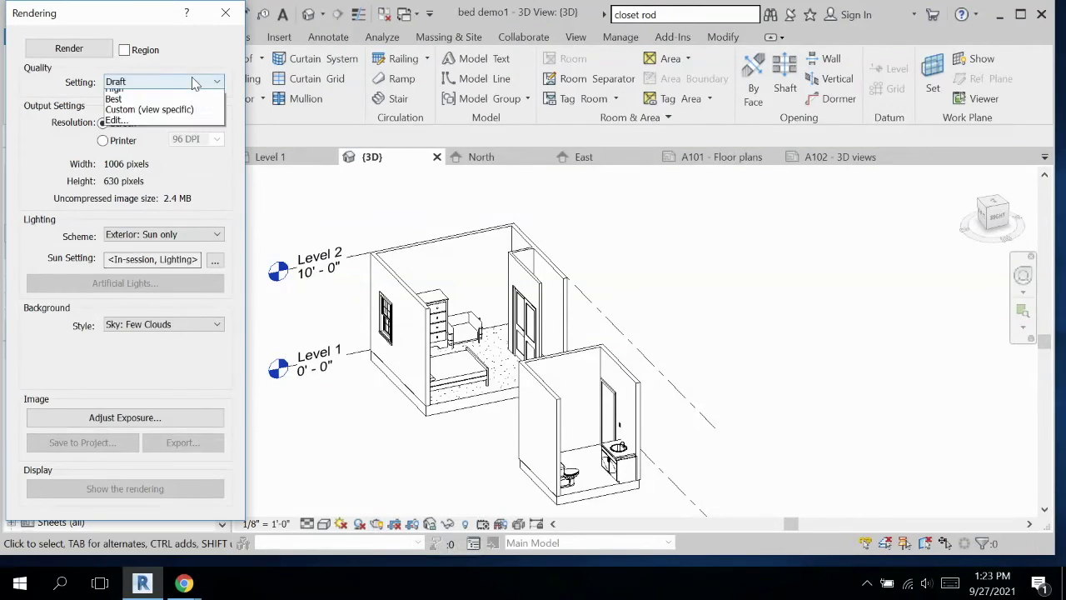
pyautogui.click(186, 107)
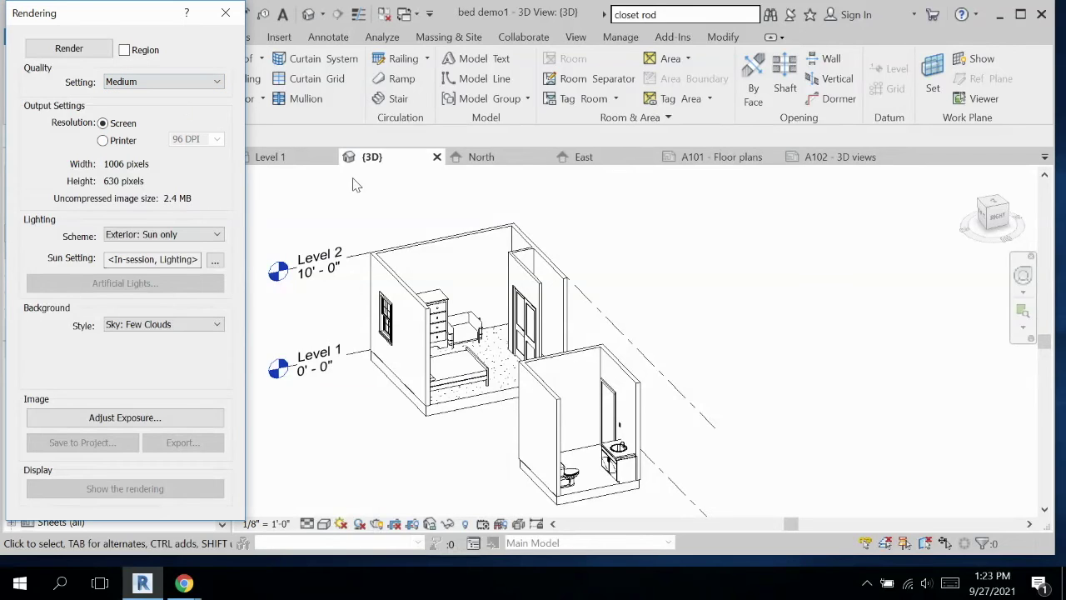
pyautogui.click(73, 48)
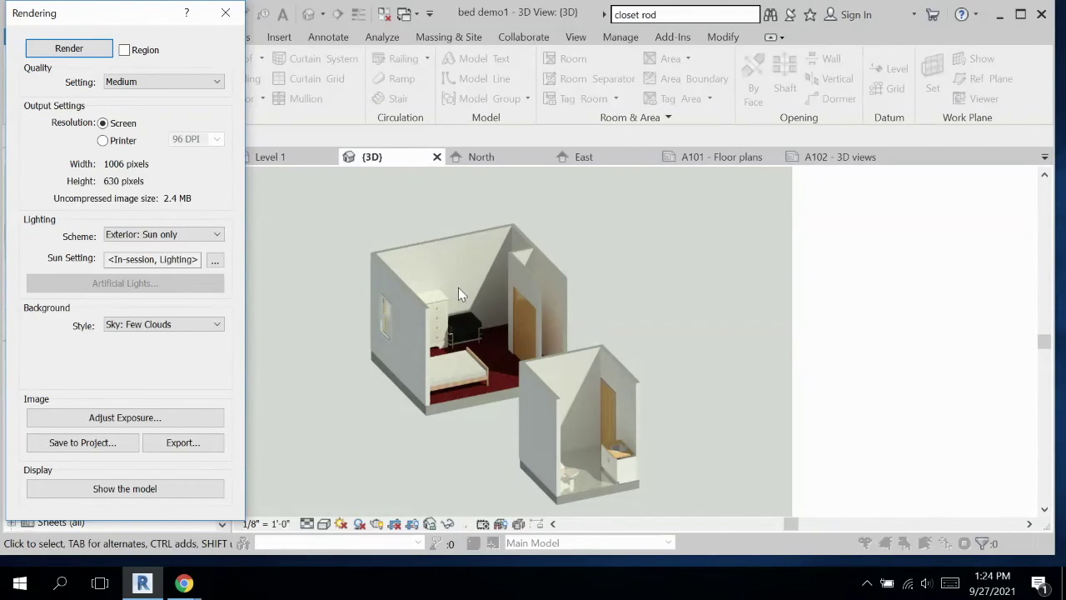
# Save the rendering to the project under its default name and close the Rendering dialog.
pyautogui.click(83, 442)
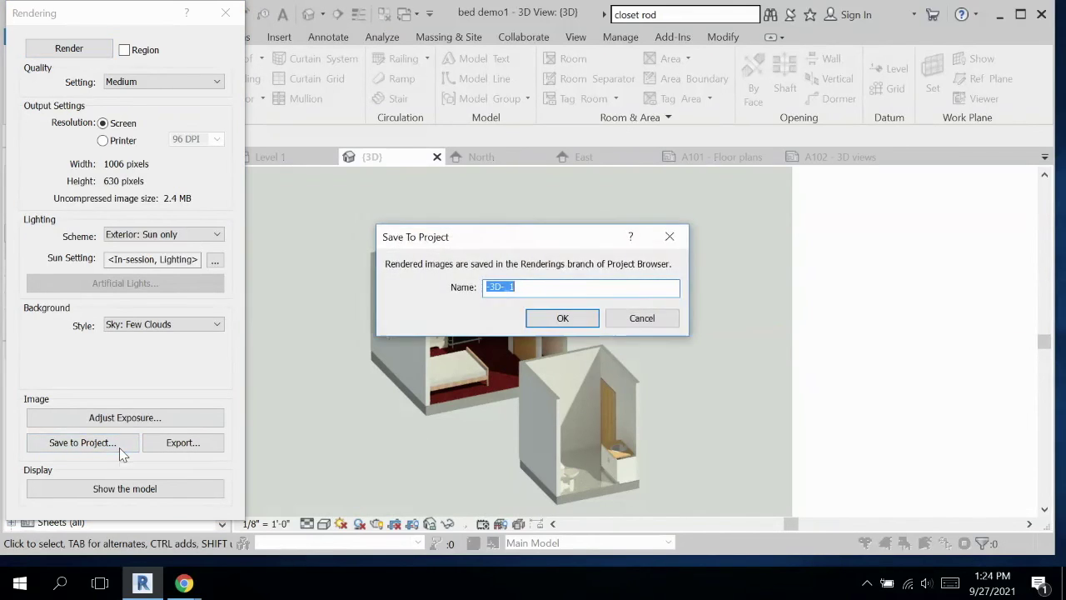
pyautogui.click(563, 316)
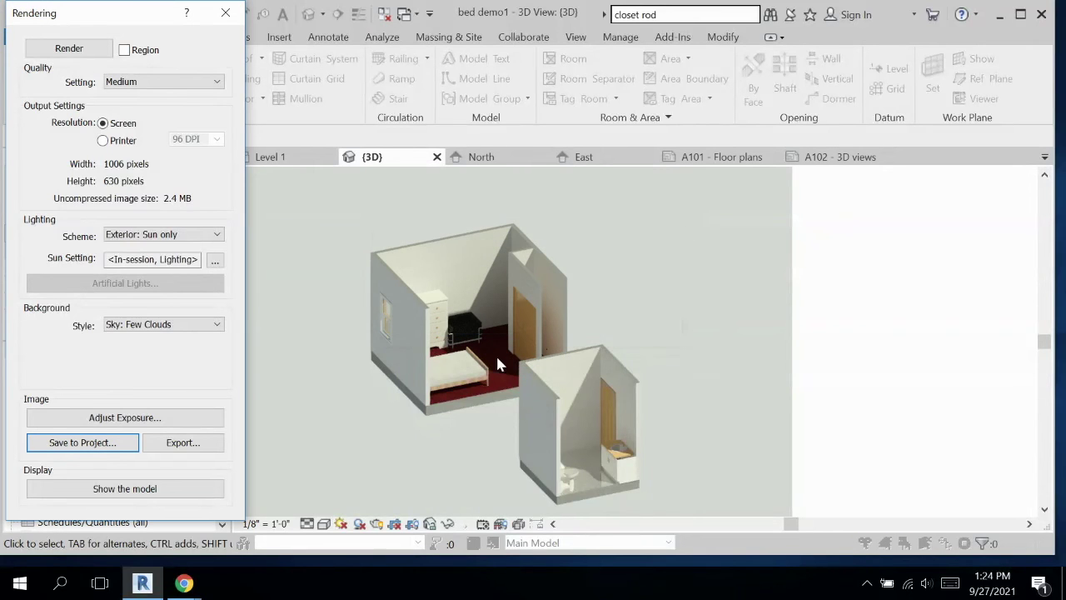
pyautogui.click(225, 13)
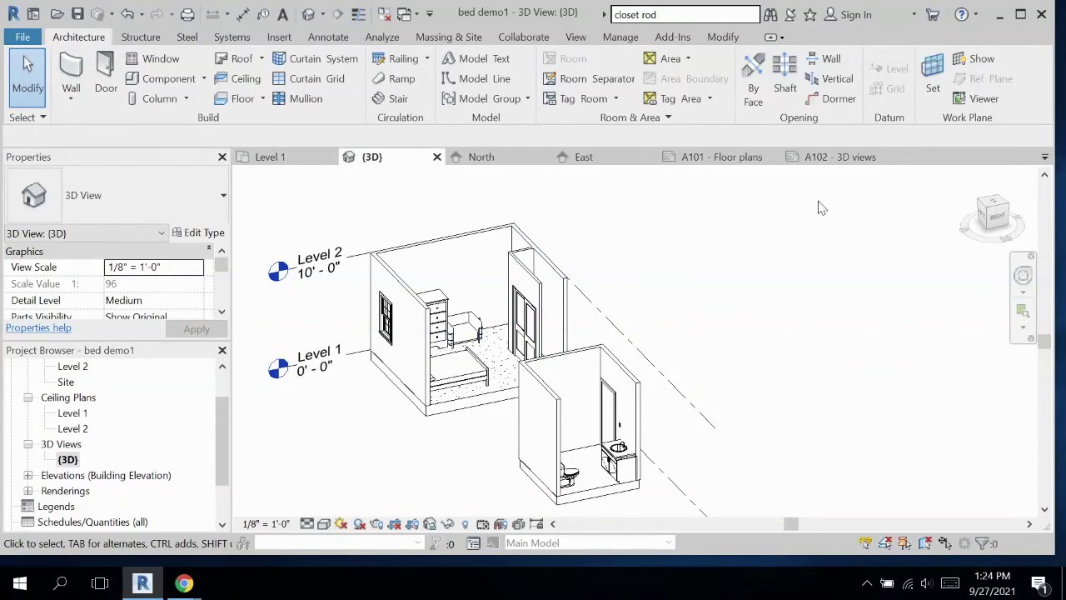
# Place the -3D-_1 rendering from Renderings on sheet A102, to the right of the {3D} view.
pyautogui.moveTo(894, 348); pyautogui.dragTo(769, 333, button='middle')
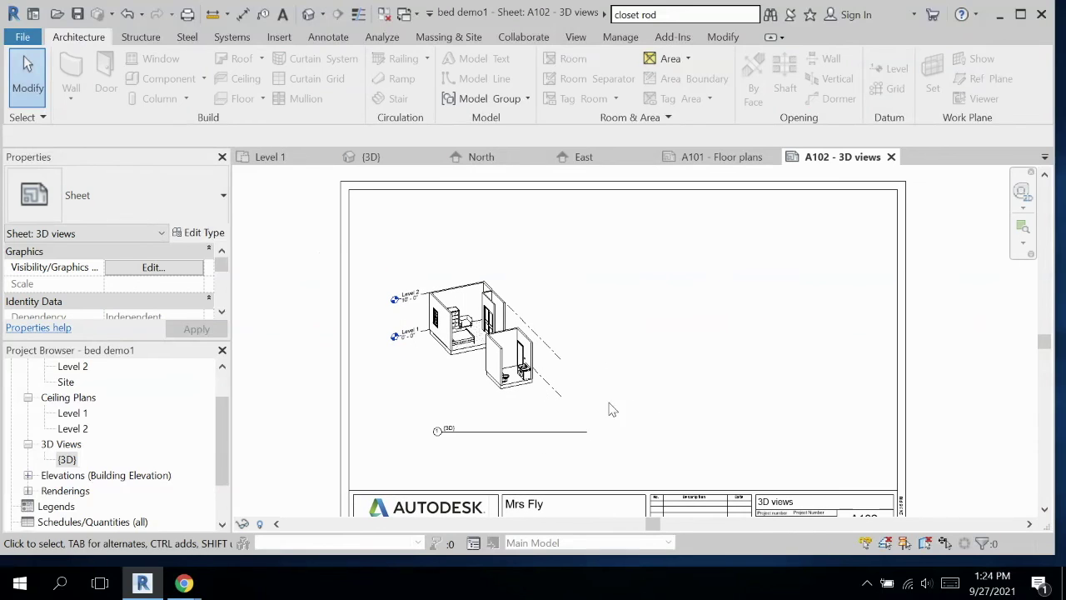
pyautogui.click(27, 490)
pyautogui.click(73, 506)
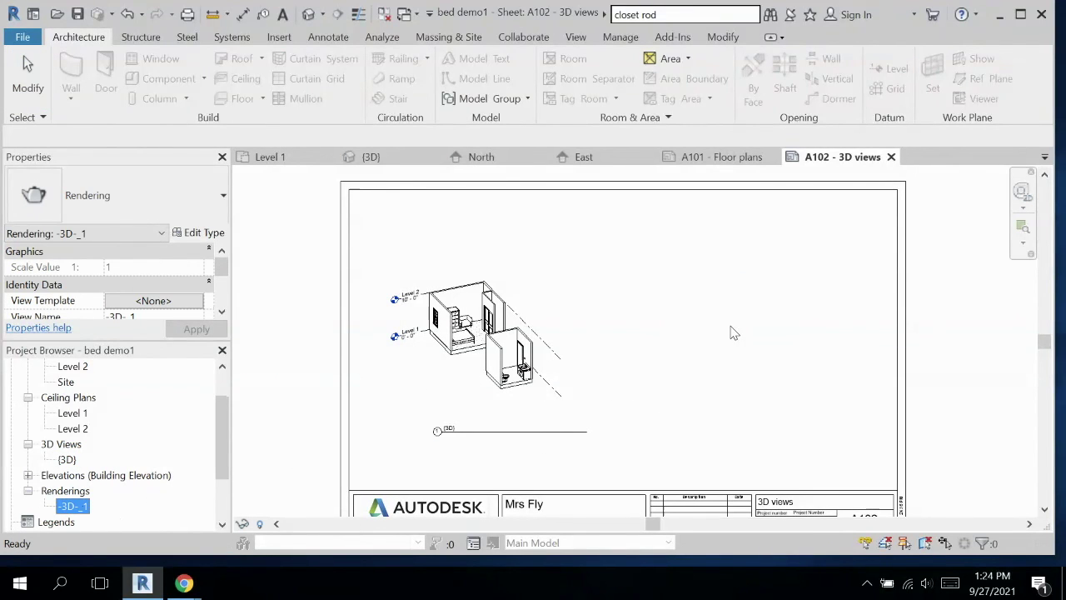
pyautogui.click(763, 341)
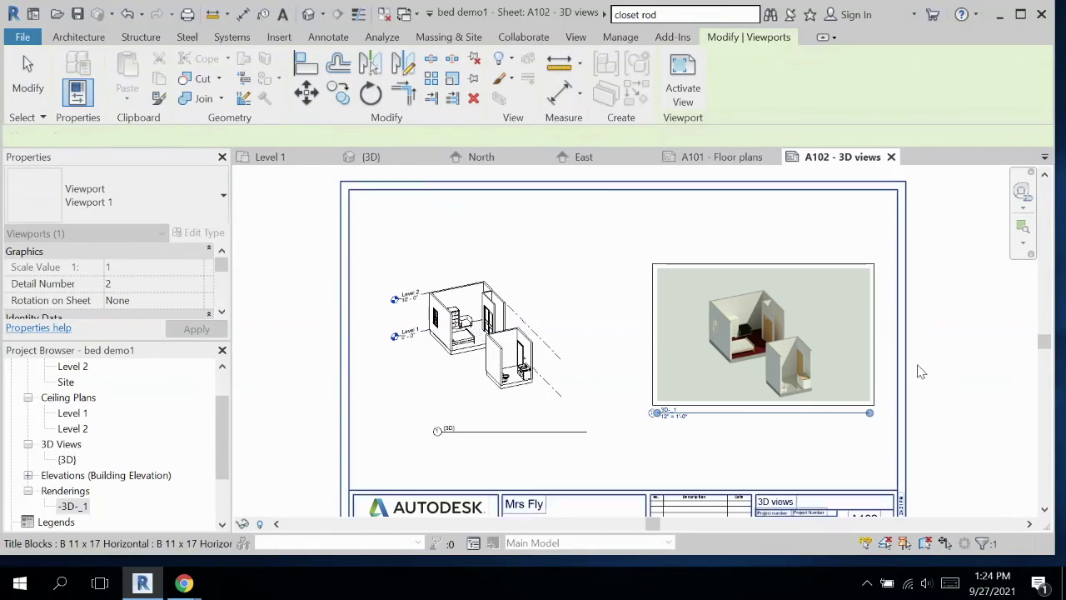
pyautogui.click(927, 387)
pyautogui.scroll(1, 946, 395)
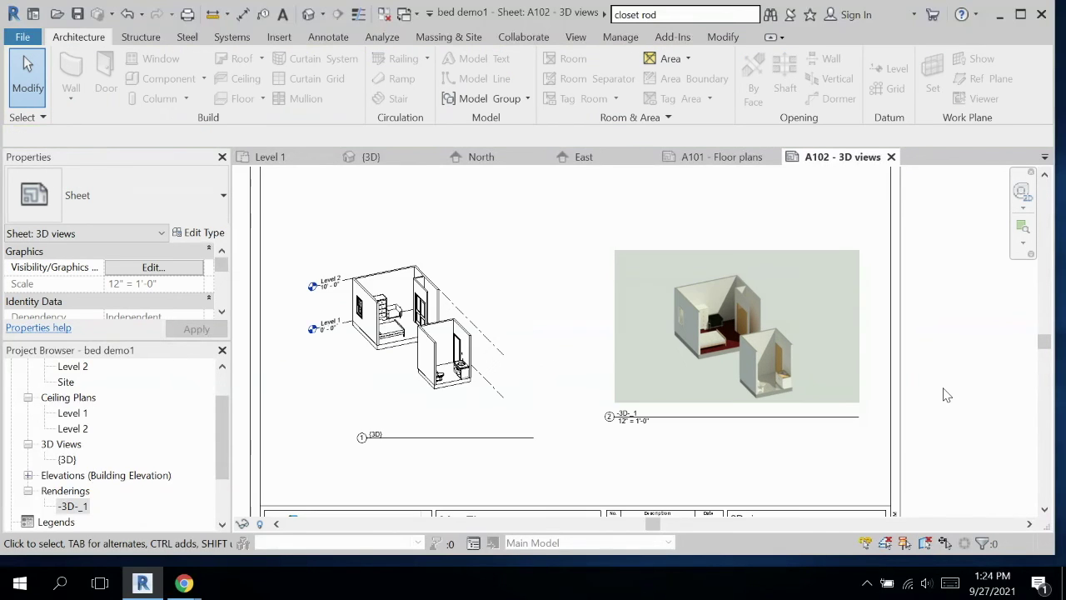
pyautogui.scroll(1, 946, 394)
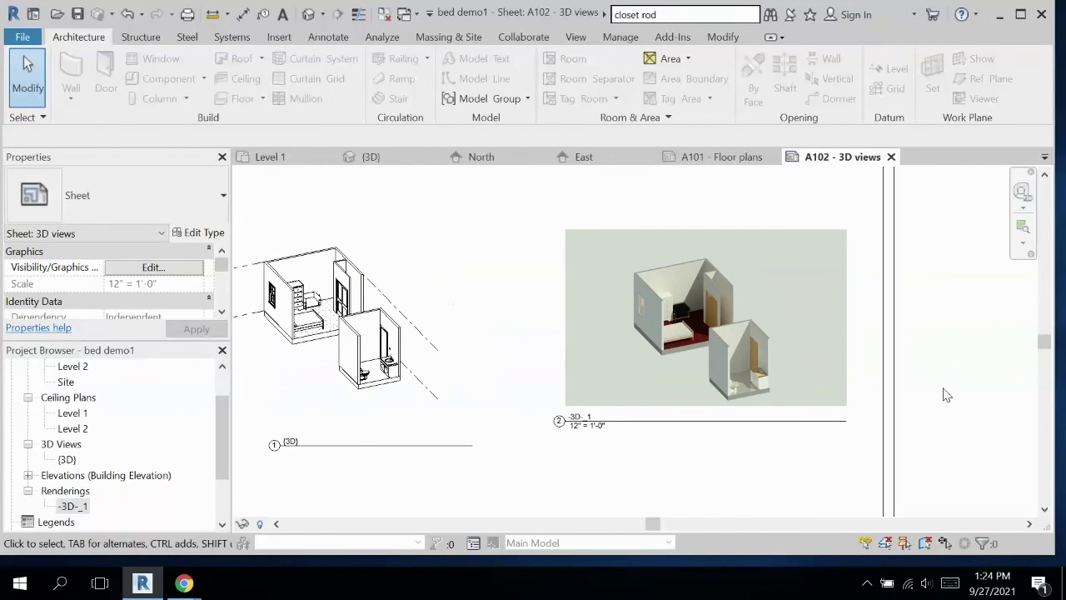
pyautogui.scroll(-2, 946, 395)
pyautogui.moveTo(954, 400); pyautogui.dragTo(921, 369, button='middle')
pyautogui.scroll(-1, 871, 358)
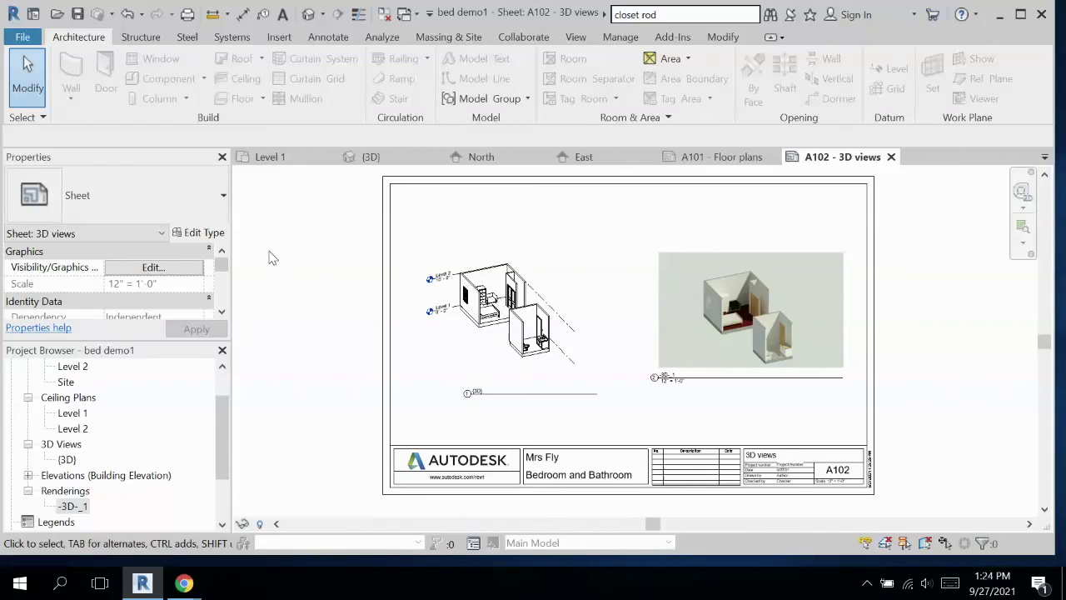
# In Print, select only sheets A101 Floor plans and A102 3D views, without saving the sheet set.
pyautogui.click(25, 38)
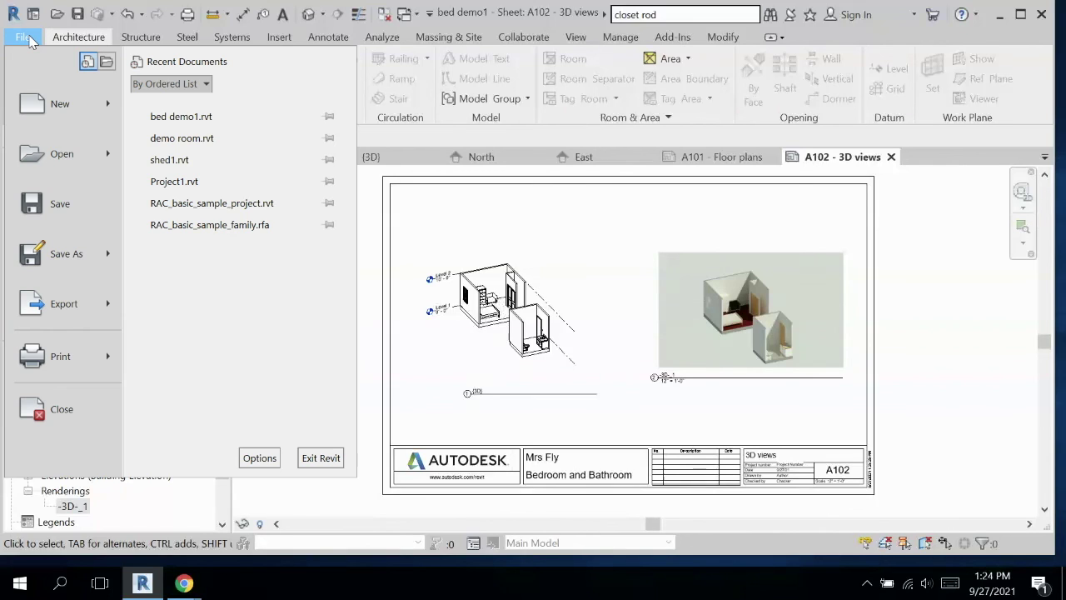
pyautogui.click(78, 358)
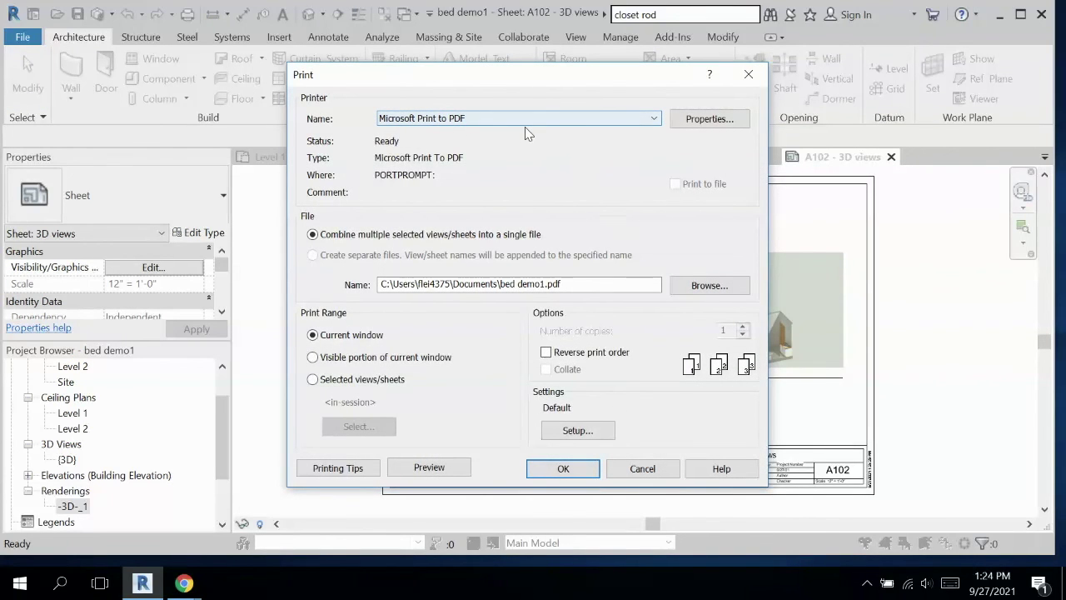
pyautogui.click(312, 379)
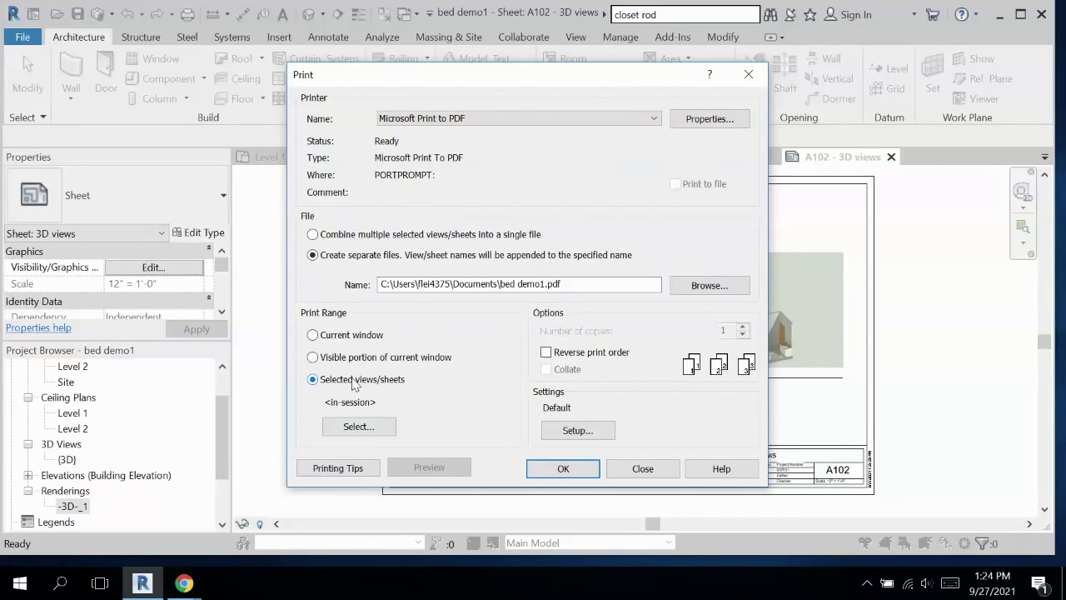
pyautogui.click(369, 429)
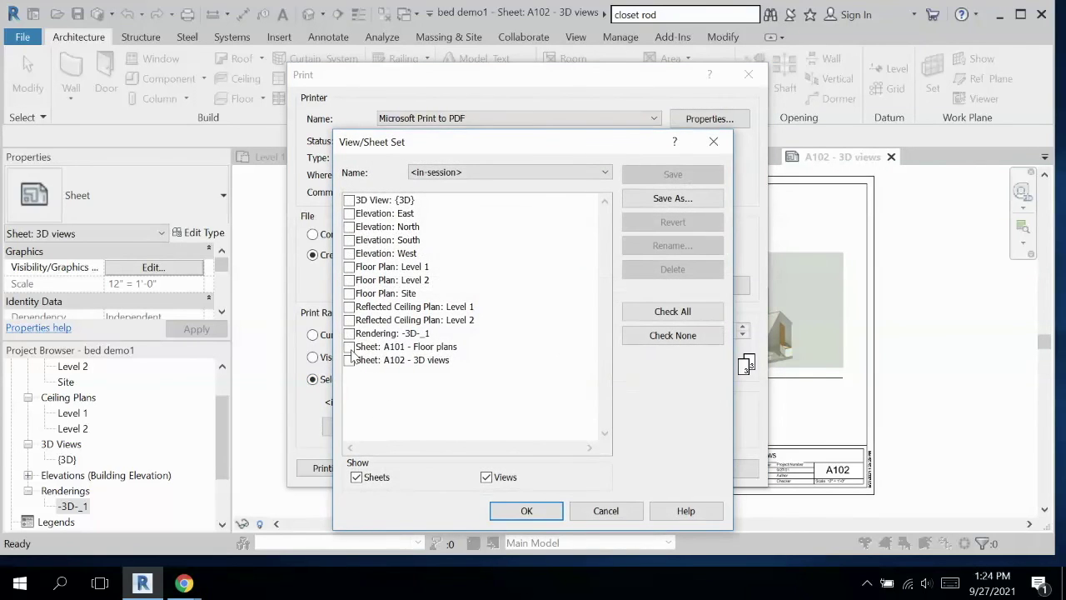
pyautogui.click(349, 346)
pyautogui.click(349, 360)
pyautogui.click(519, 511)
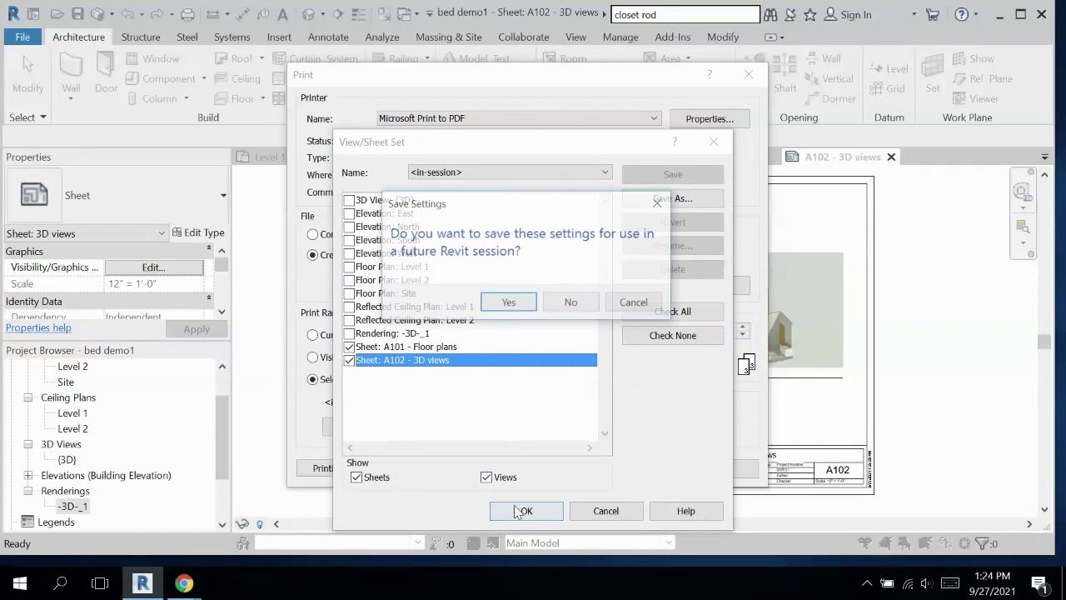
pyautogui.click(572, 304)
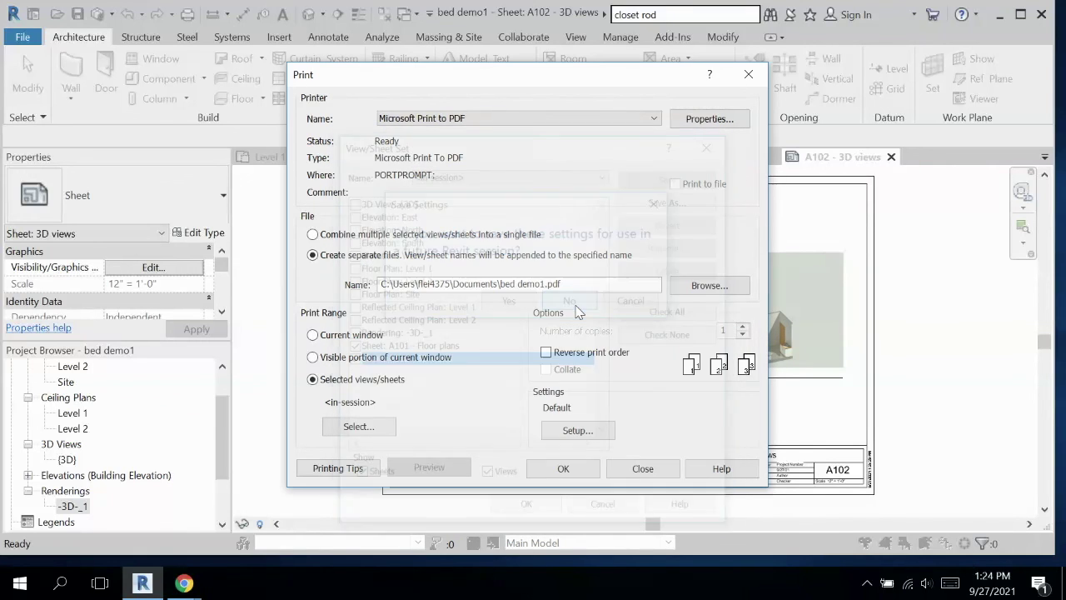
# Keep Microsoft Print to PDF as the printer and combine the sheets into a single file.
pyautogui.click(483, 119)
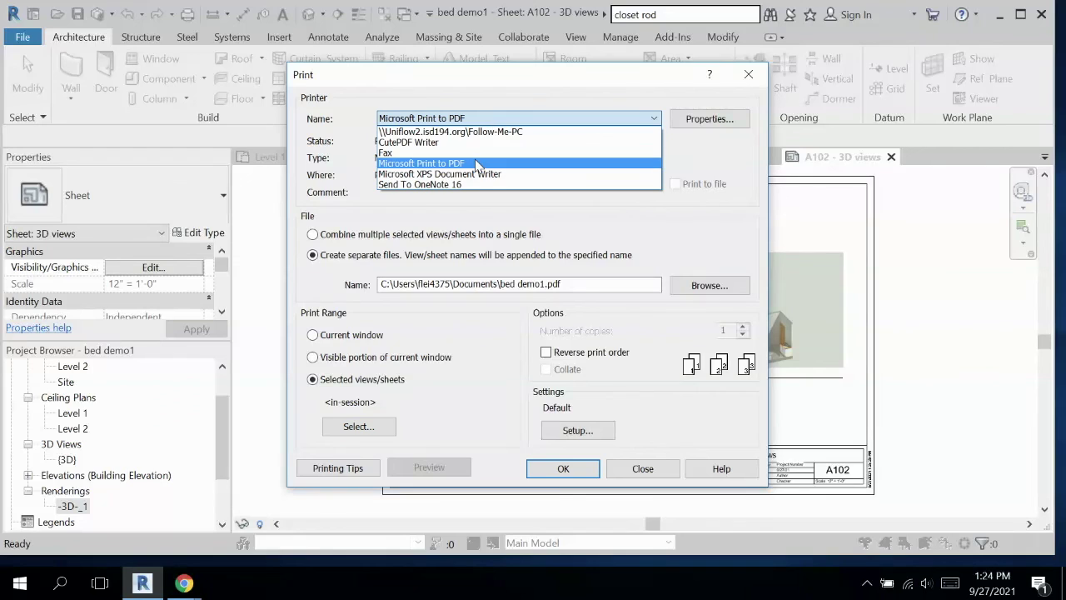
pyautogui.click(478, 164)
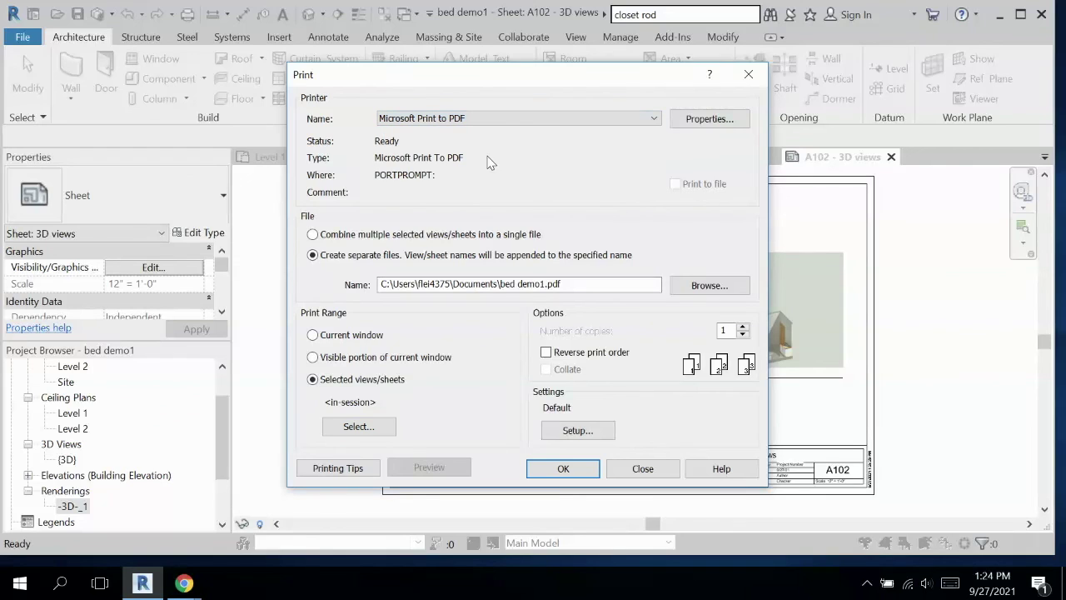
pyautogui.click(314, 235)
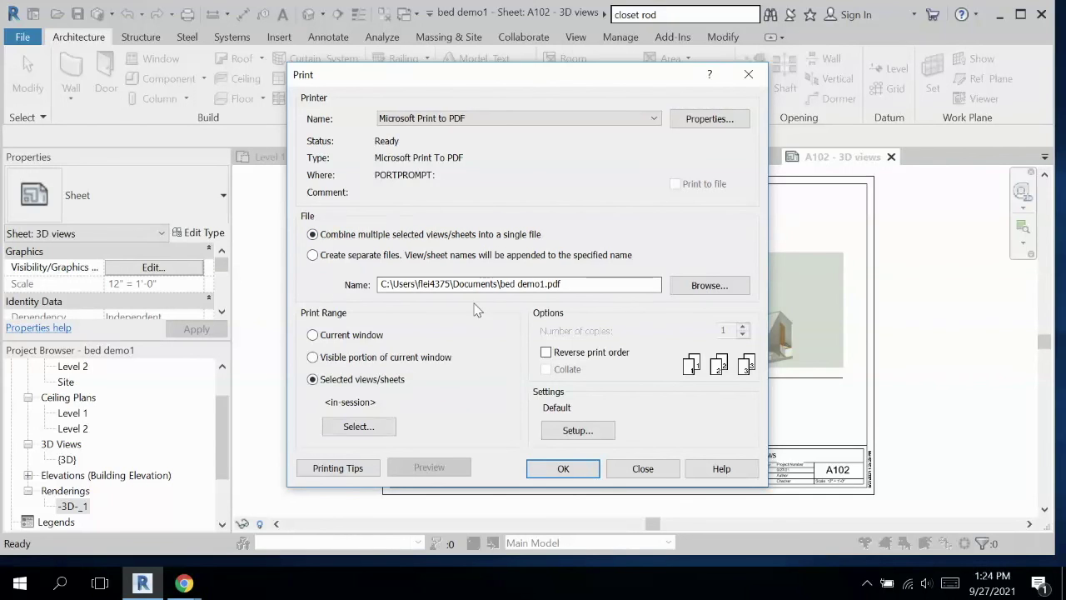
pyautogui.click(562, 469)
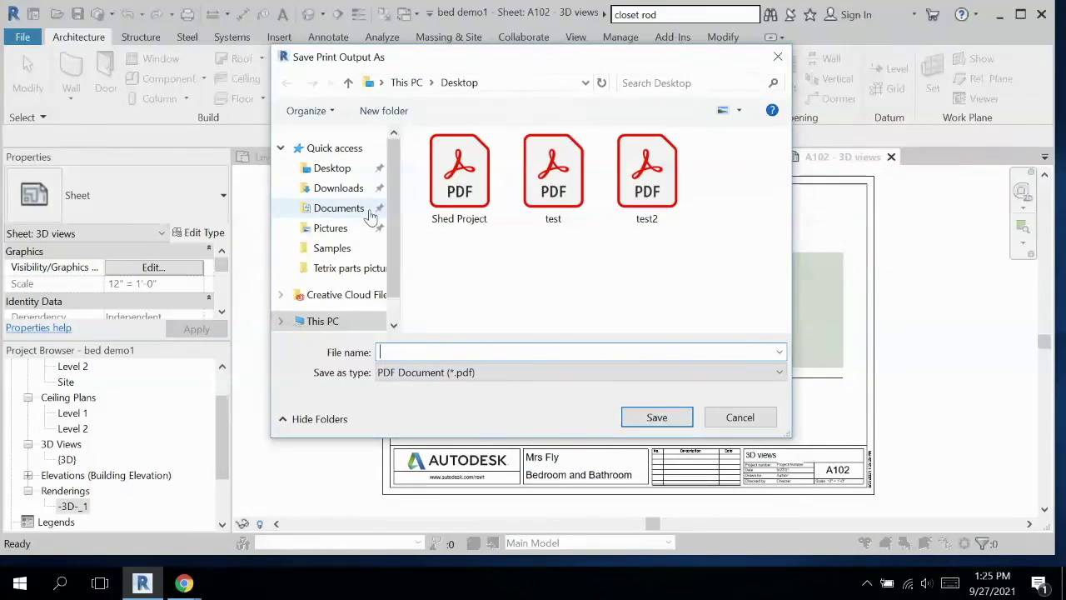
# Save the combined PDF to the Desktop under the name 'bed and bath'.
pyautogui.click(333, 169)
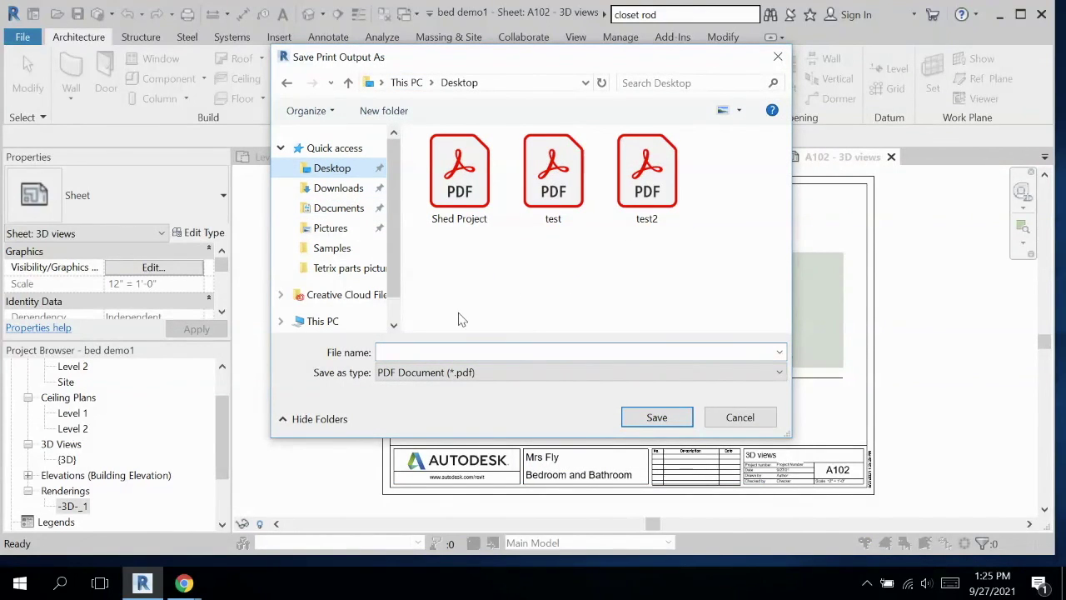
pyautogui.click(459, 353)
pyautogui.write('bed and bath')
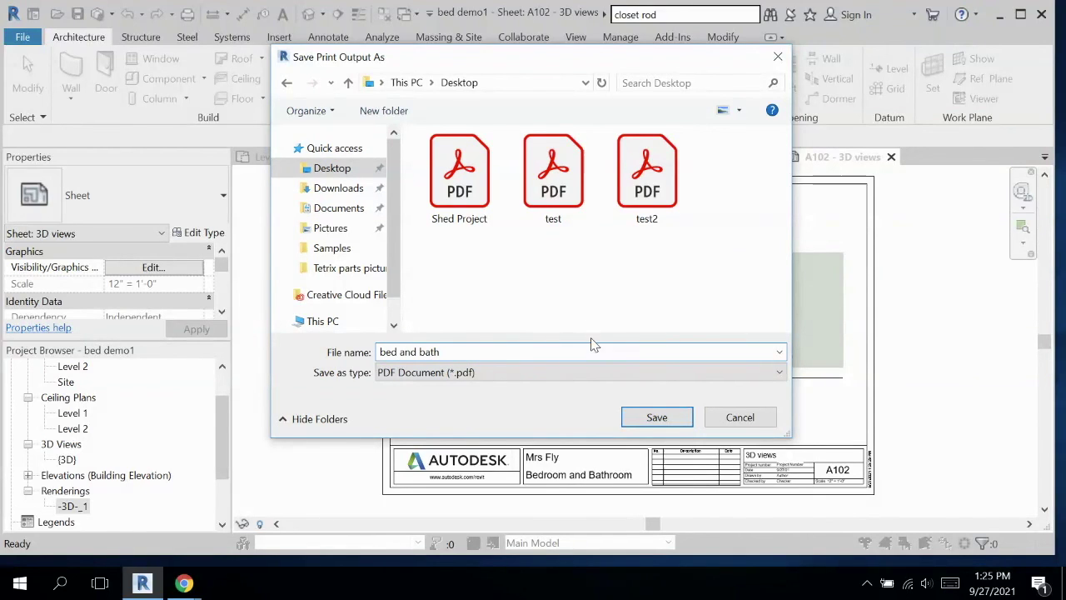
pyautogui.click(657, 416)
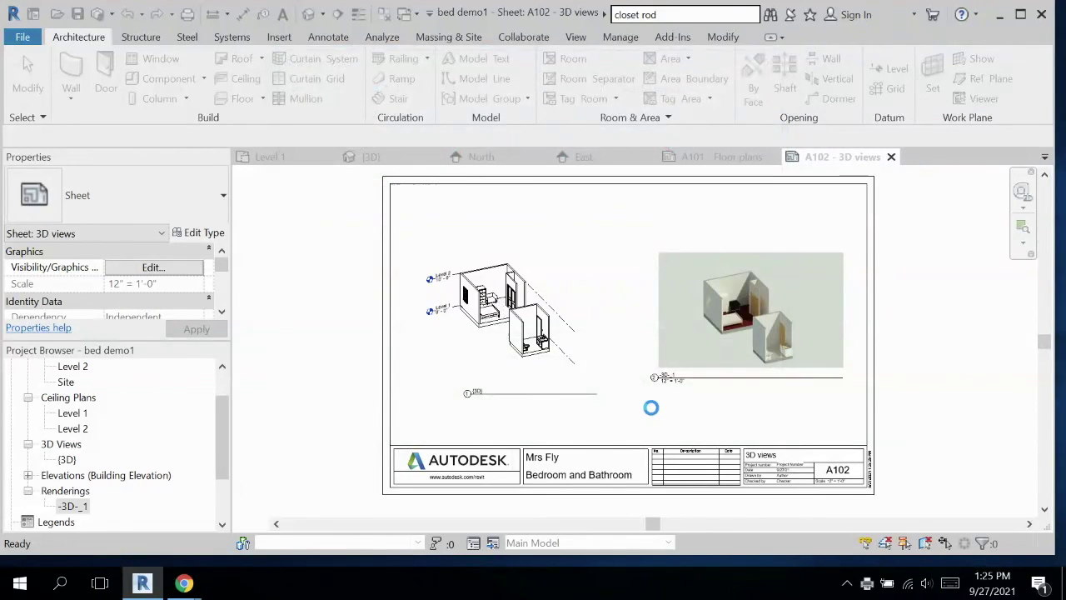